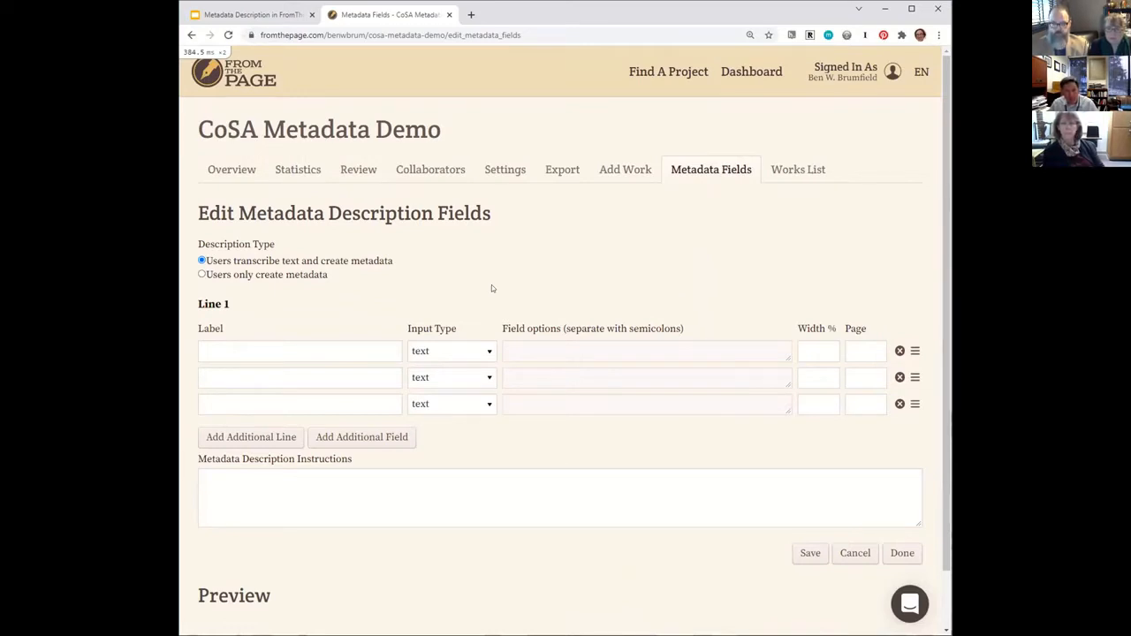
Switch the description type to metadata only and back to users transcribing text and creating metadata.
left_click(321, 275)
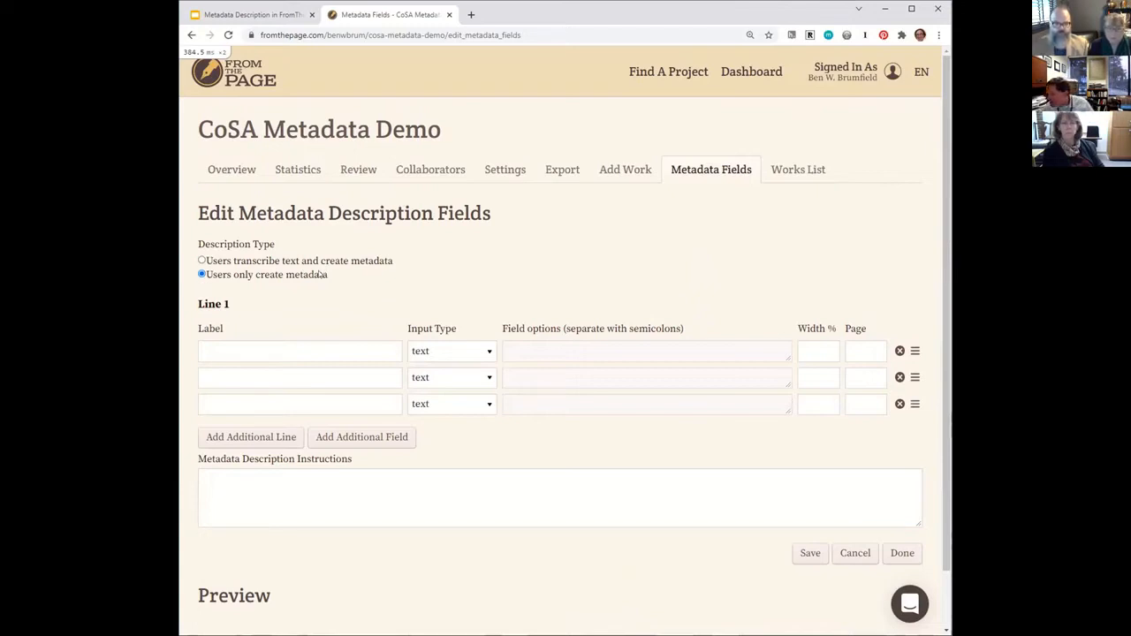
left_click(330, 261)
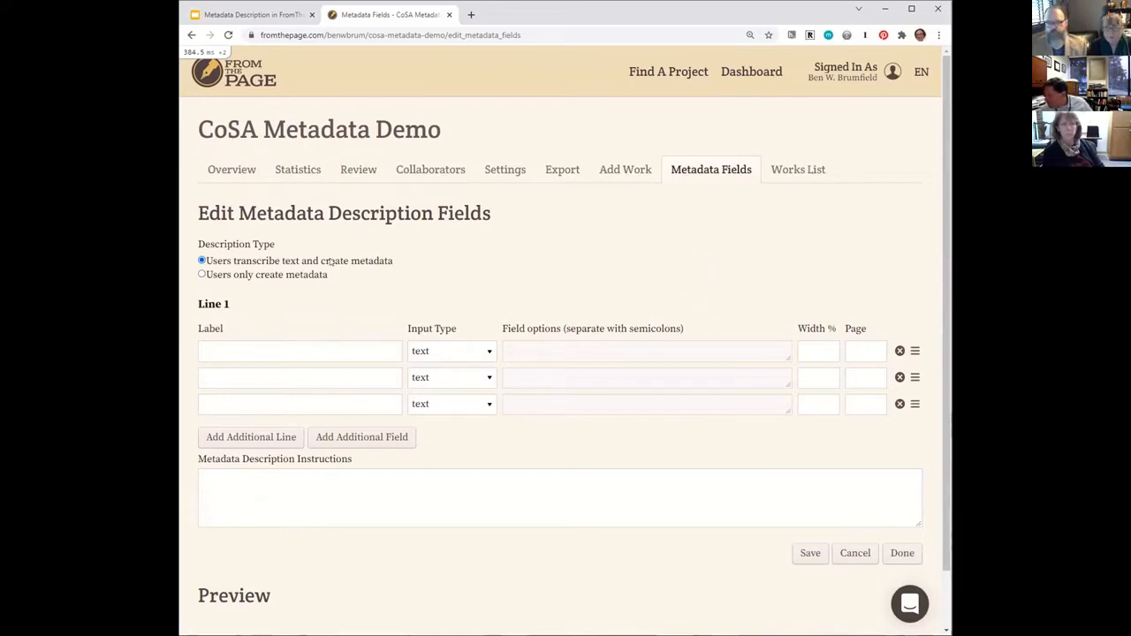
left_click(316, 275)
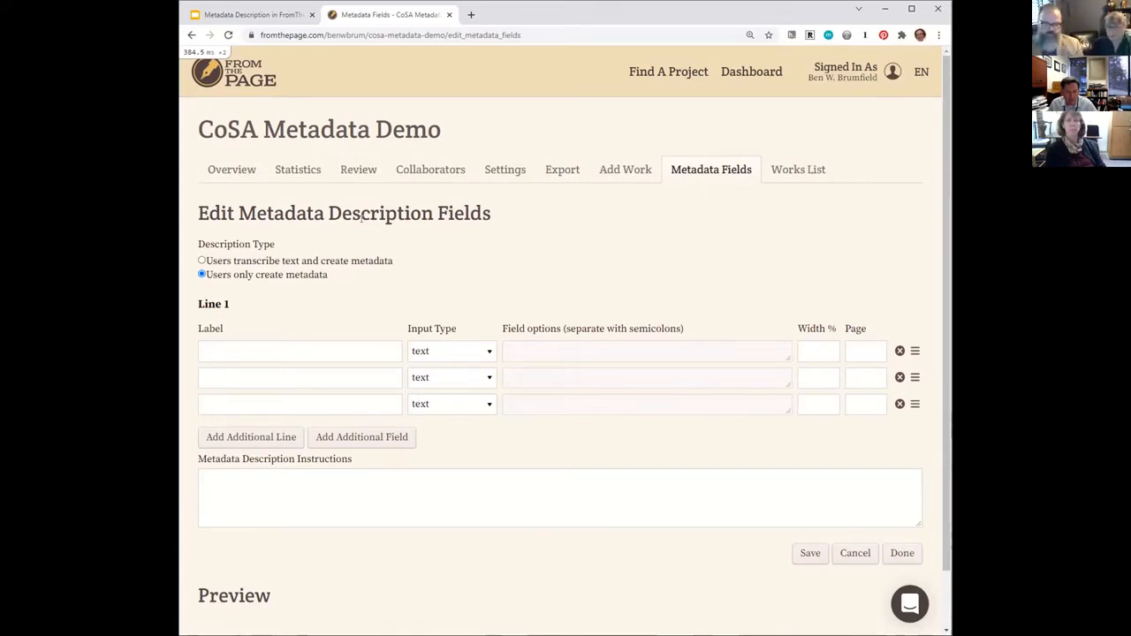
left_click(263, 261)
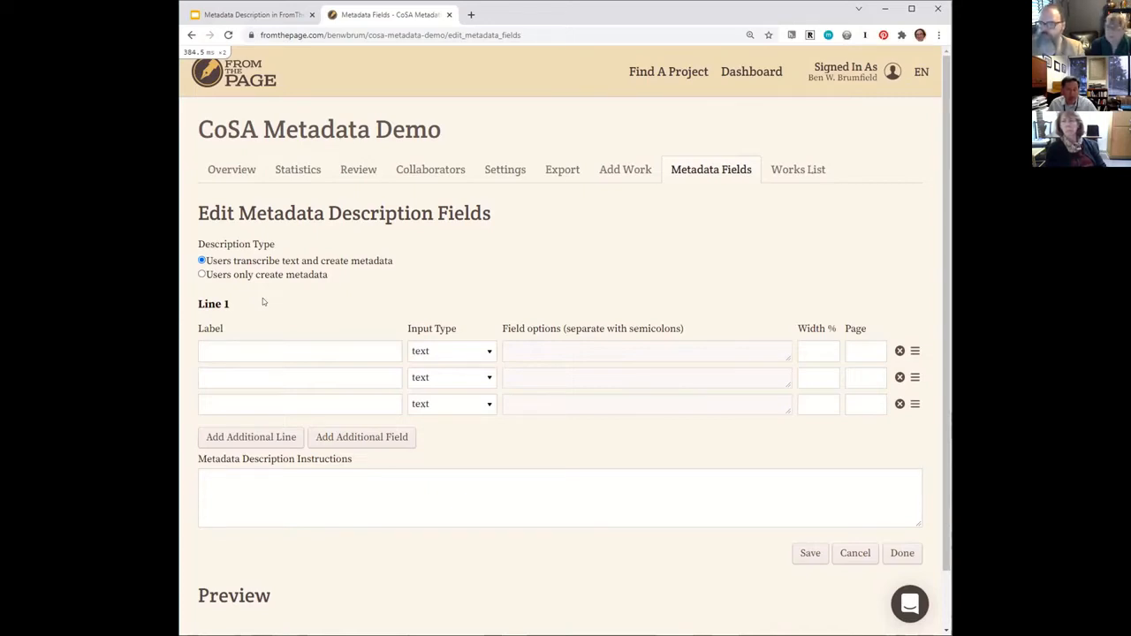
Label the first metadata field in line 1 "Sender first name".
left_click(256, 345)
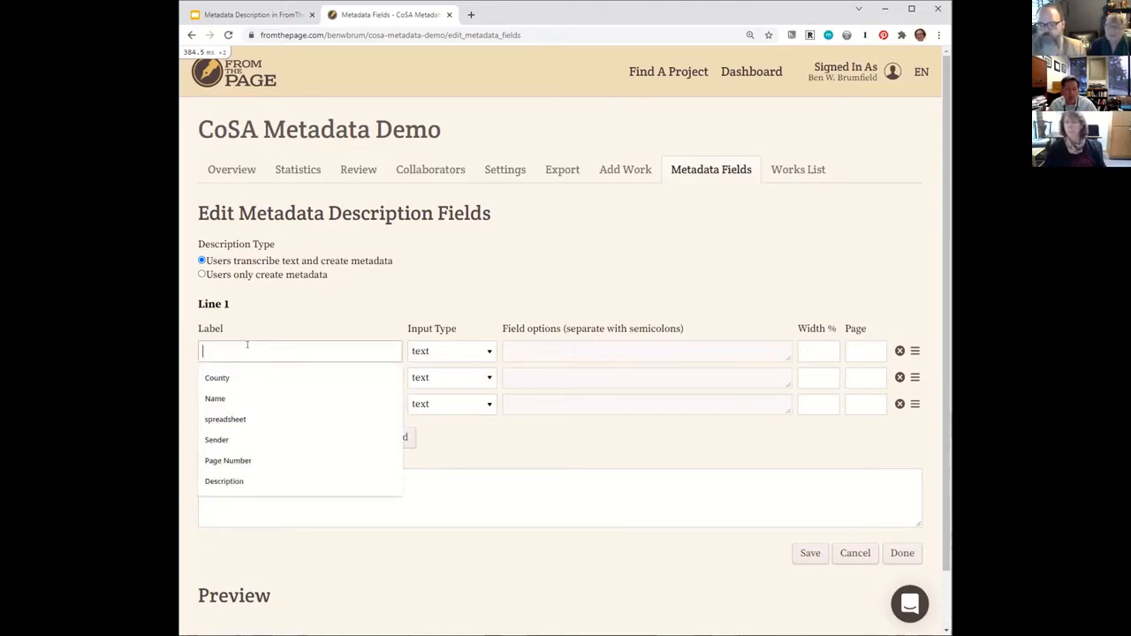
type("Sender name")
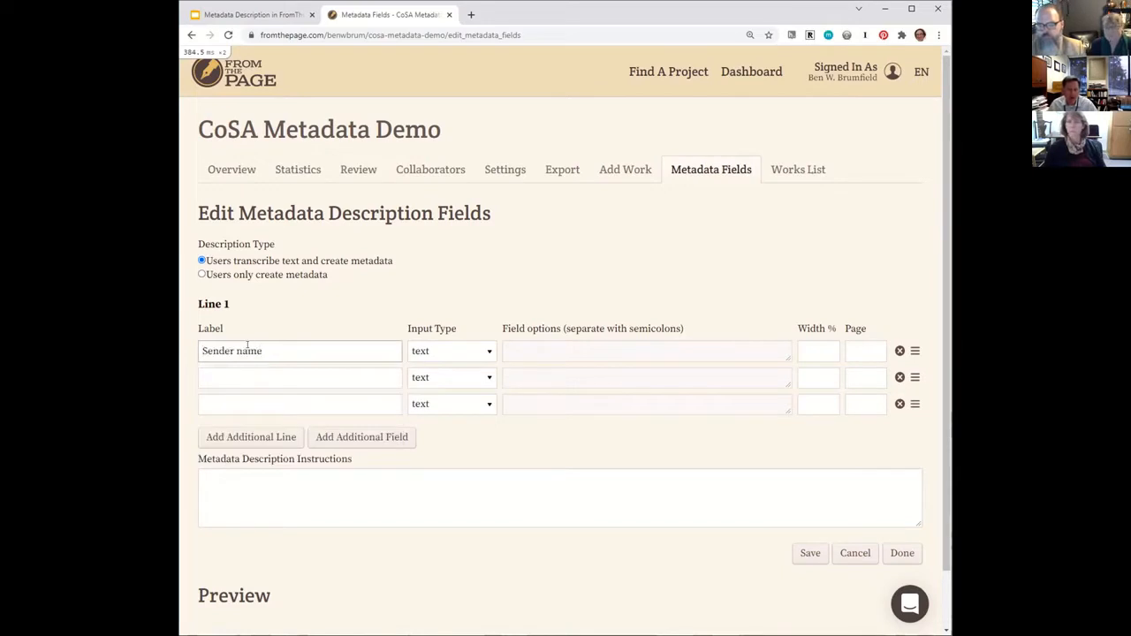
key("BackSpace")
key("BackSpace")
key("BackSpace")
key("BackSpace")
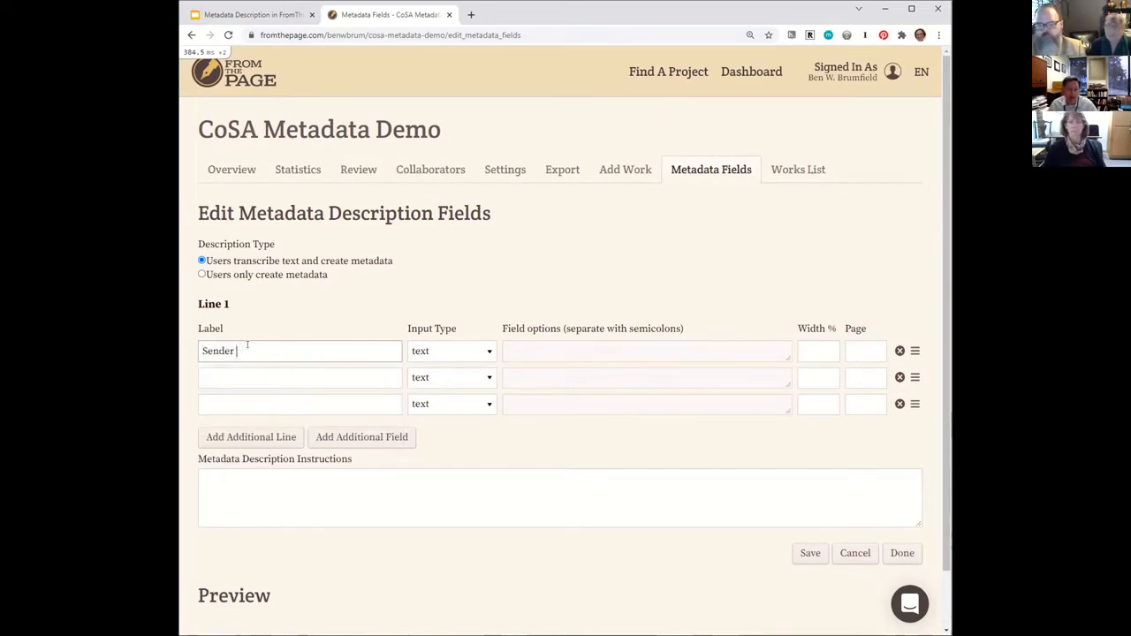
type("firs")
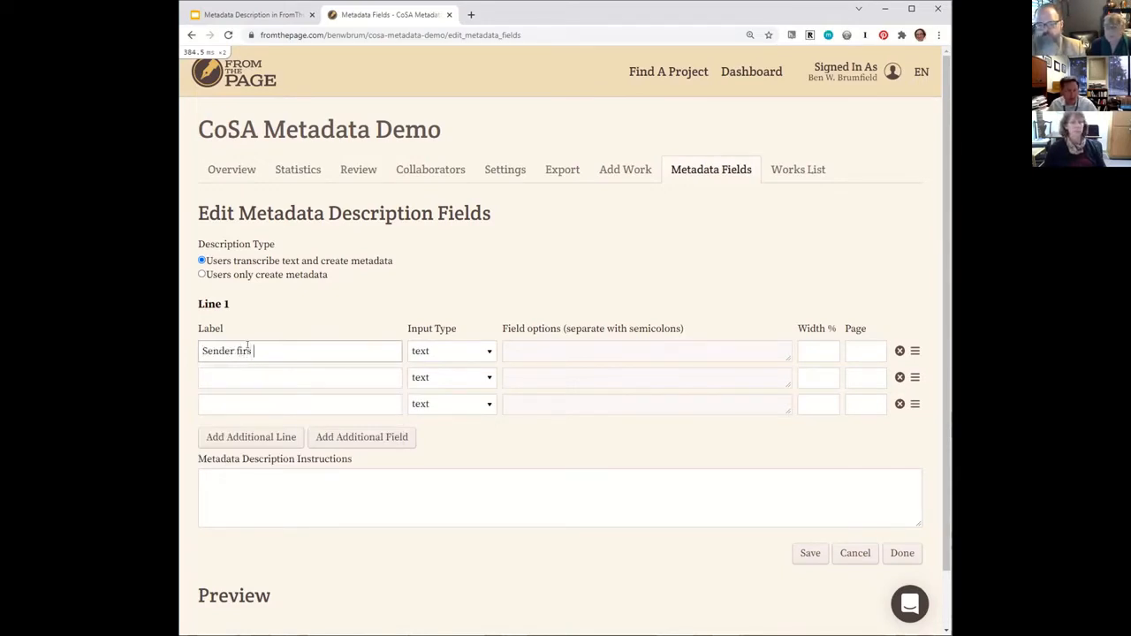
type("t name")
Label the second field in line 1 "Sender last name", leaving the first field's input type as text.
key("Tab")
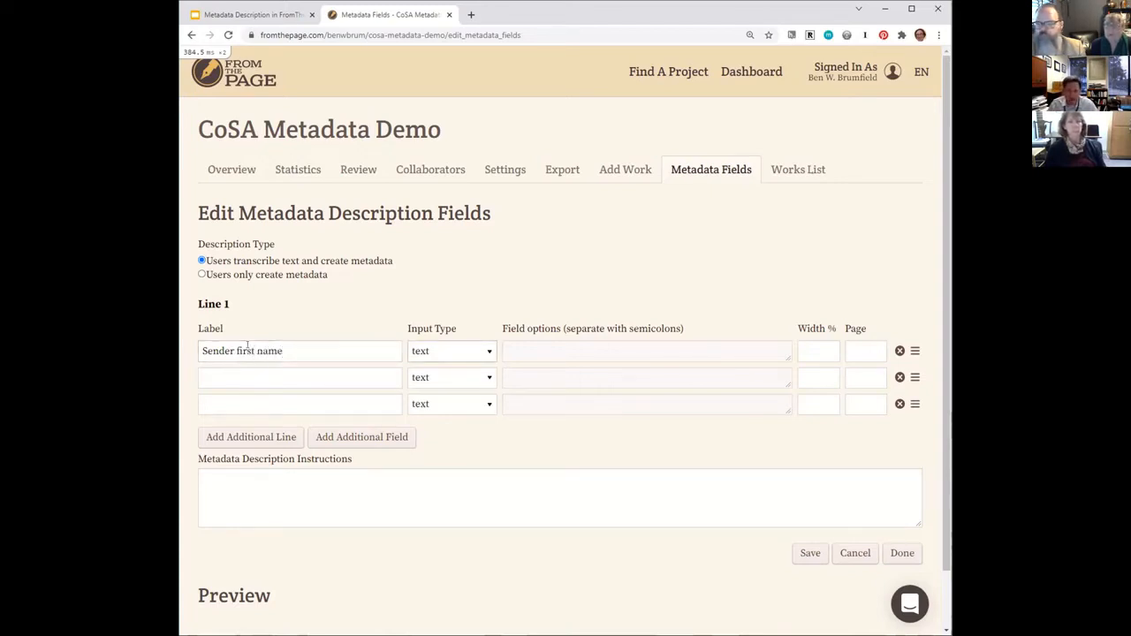
key("Tab")
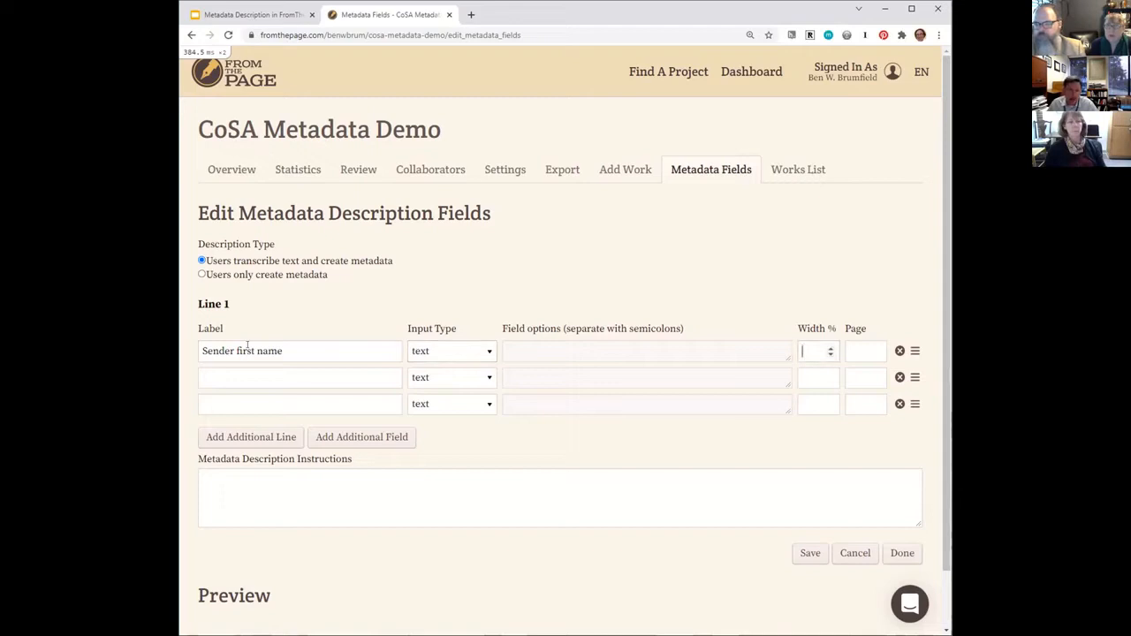
key("Tab")
key("Tab")
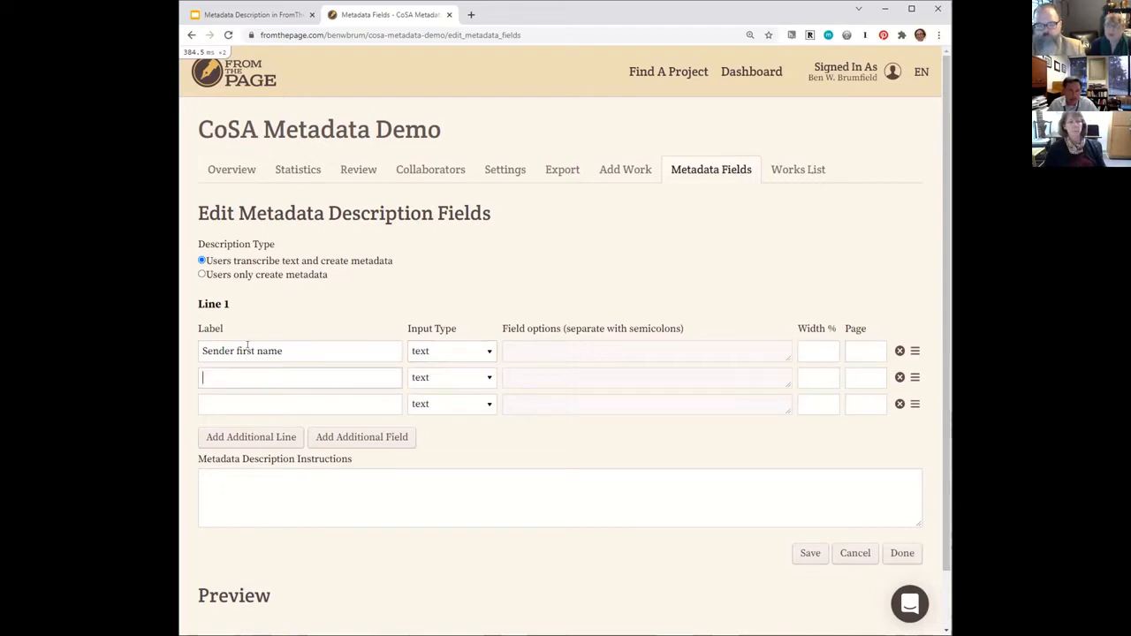
type("Sender")
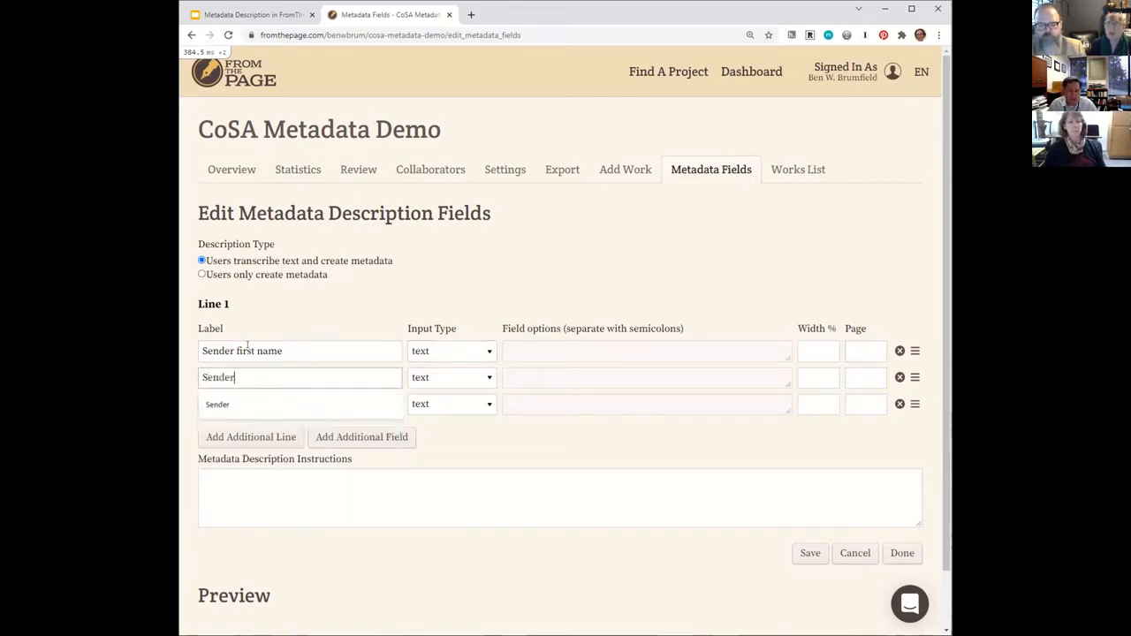
type(" last name")
Label the third field in line 1 "Document date" and set its input type to date.
key("Tab")
key("Tab")
key("Tab")
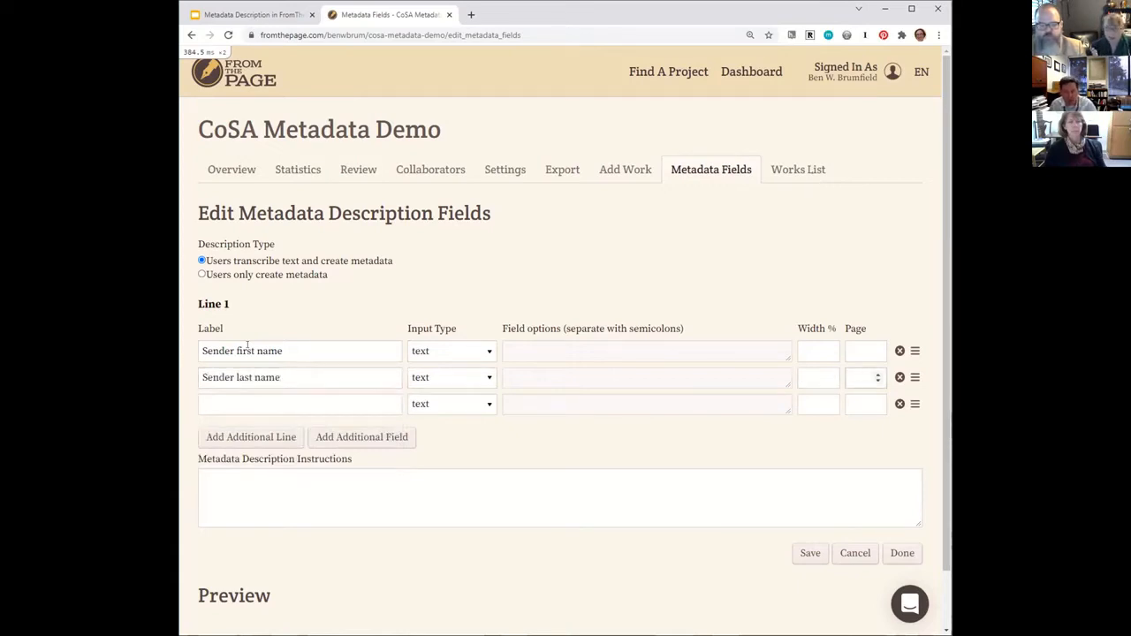
key("Tab")
type("Do")
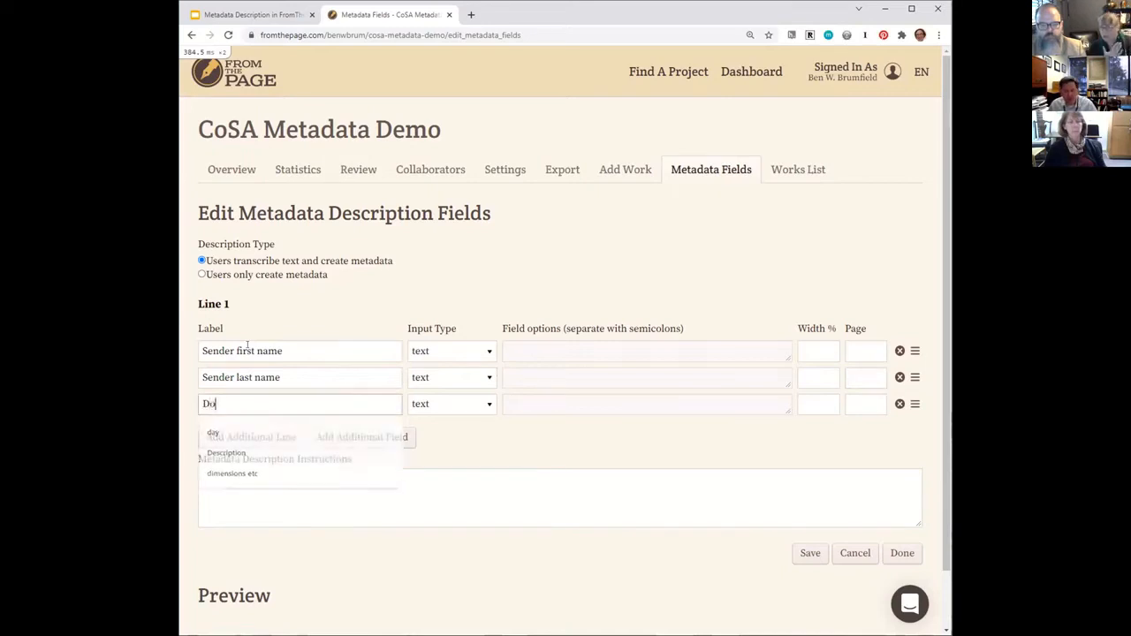
type("cument date")
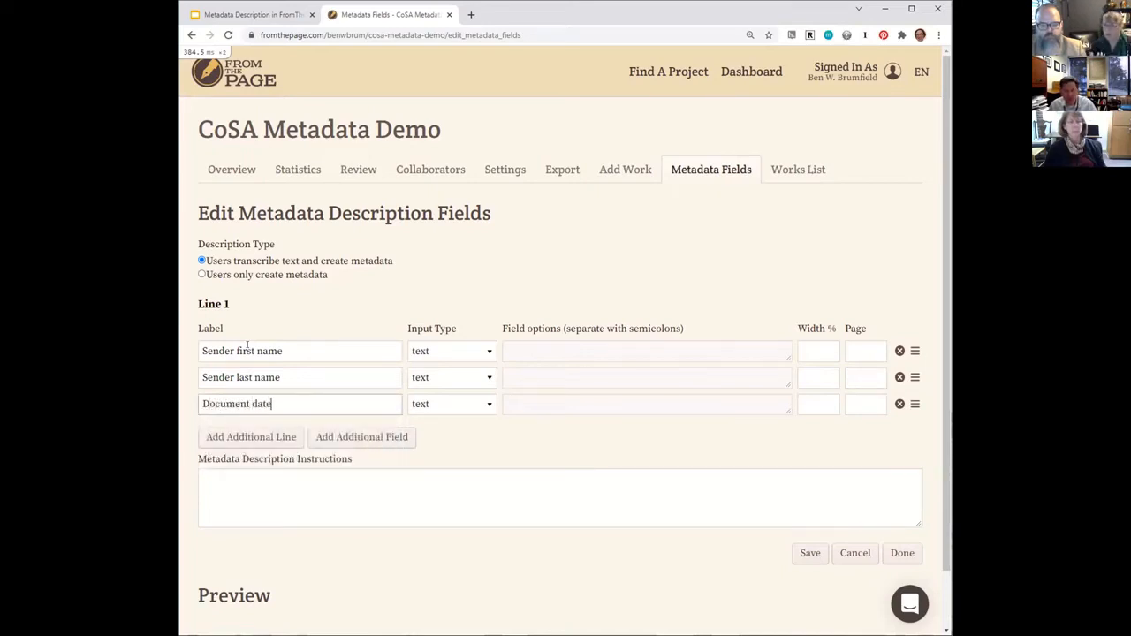
key("Tab")
key("d")
key("Tab")
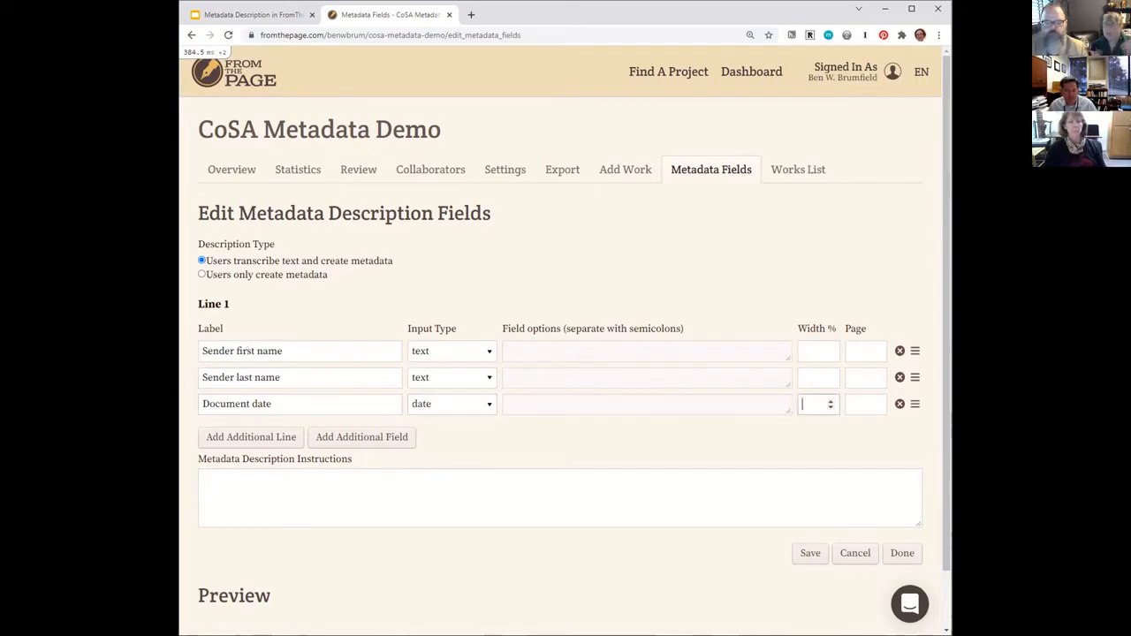
Add a fourth field to line 1 labelled "Sent from", with no empty field after it.
left_click(328, 437)
left_click(334, 430)
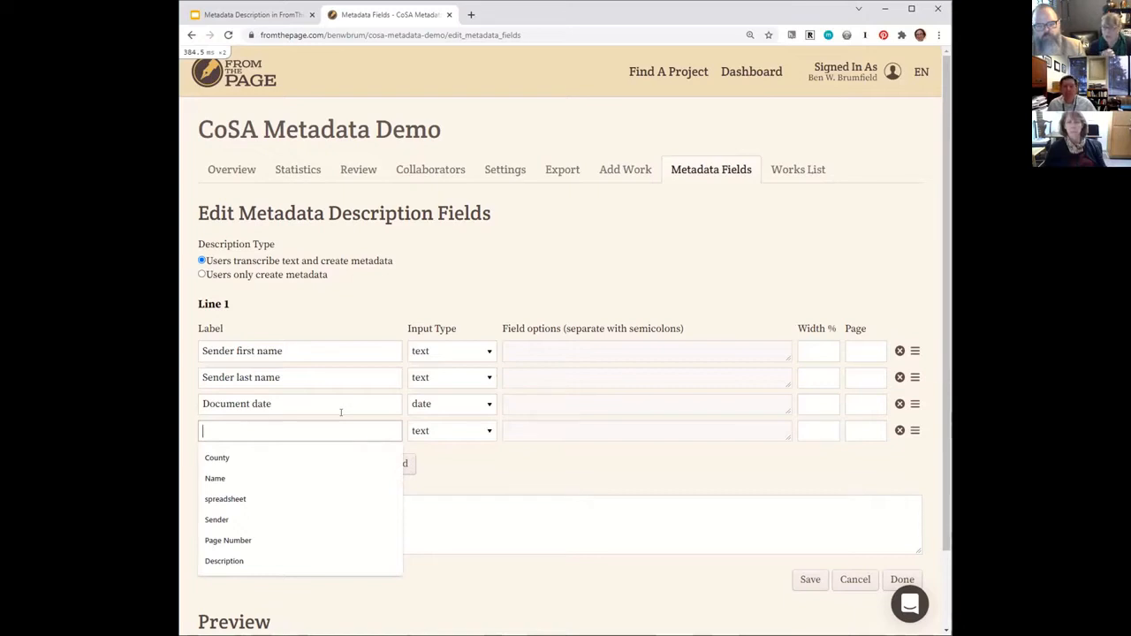
type("Sent from")
key("BackSpace")
key("BackSpace")
key("BackSpace")
type("rom")
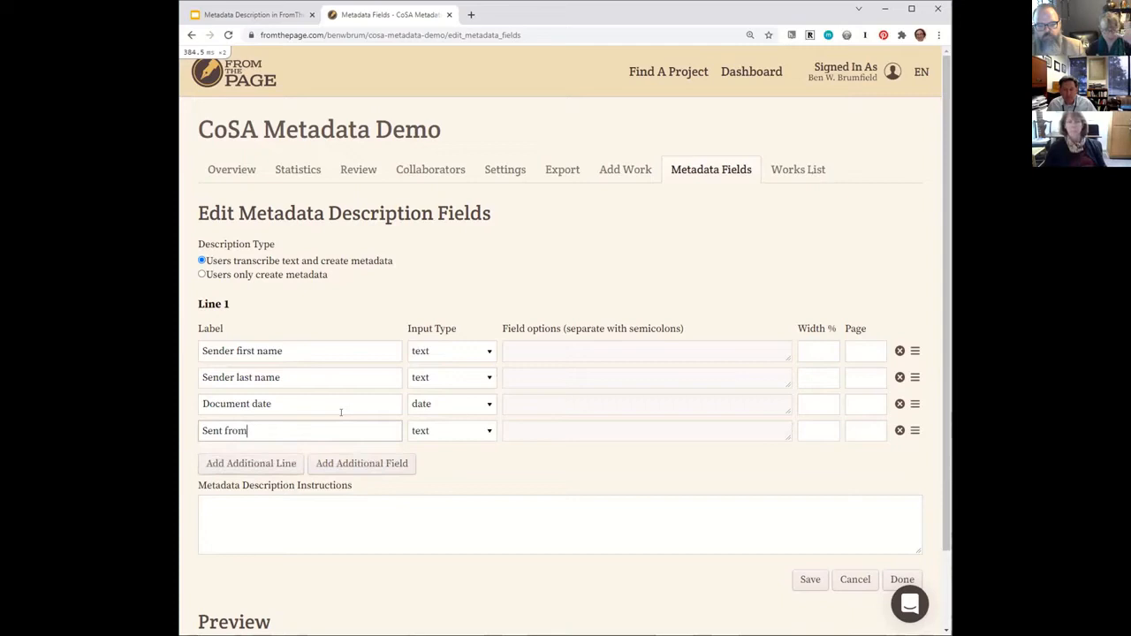
left_click(344, 462)
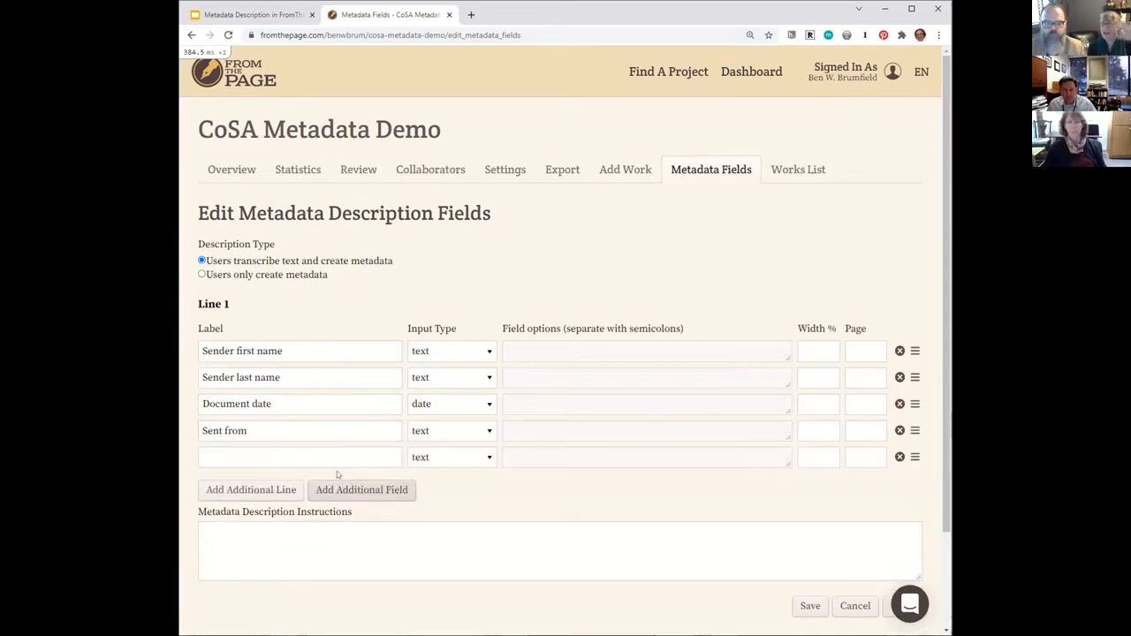
left_click(900, 456)
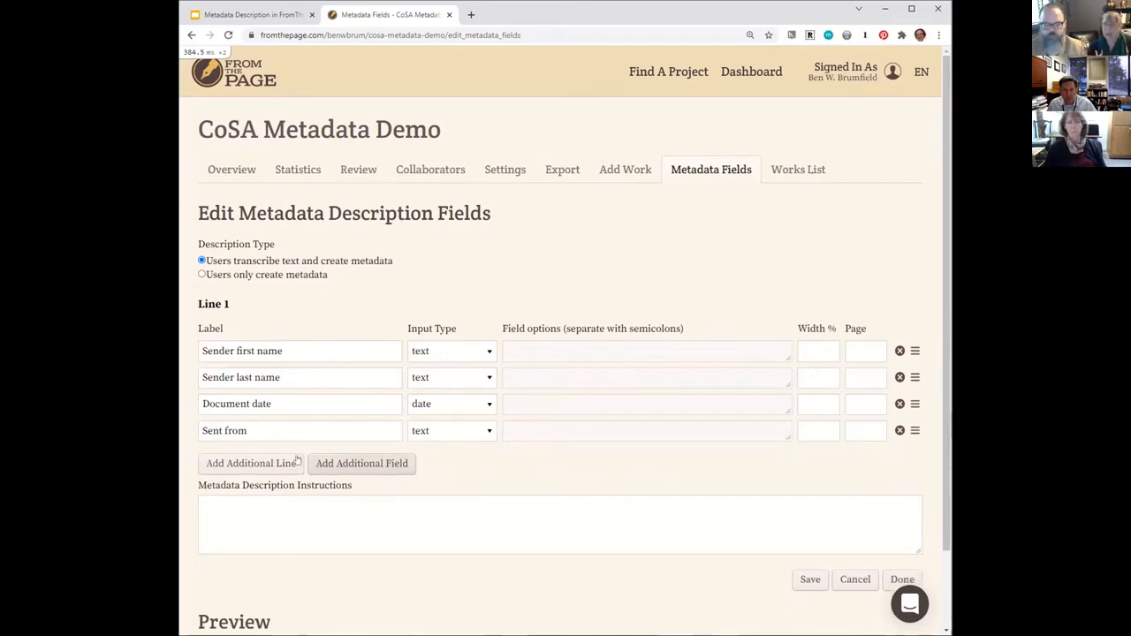
Add a second line and label its first field "Recipient first name".
left_click(245, 463)
left_click(298, 509)
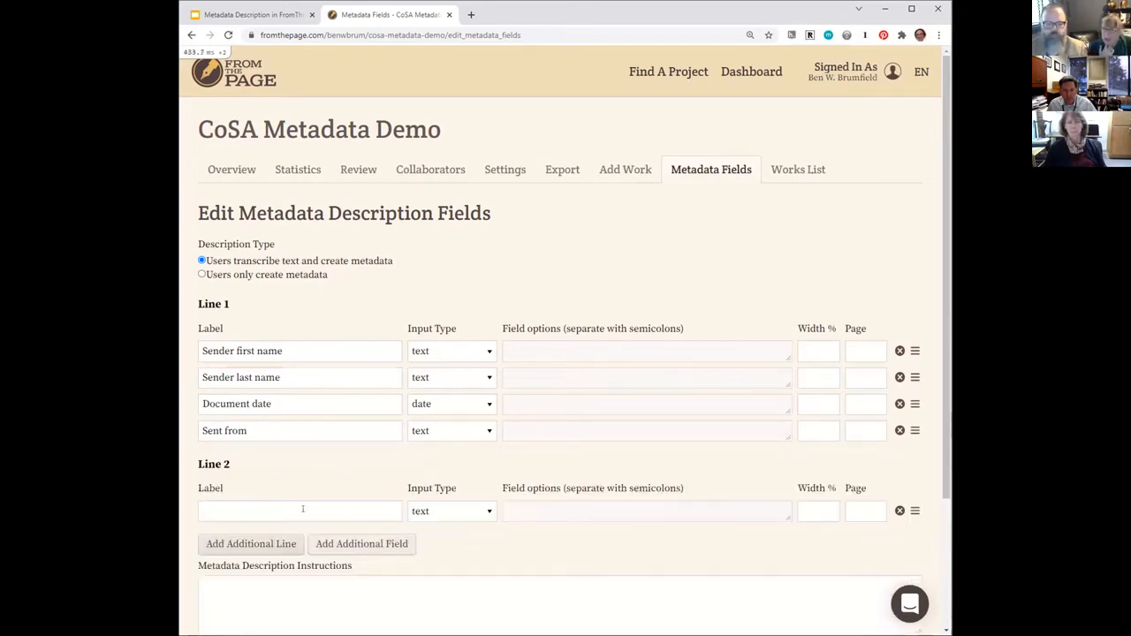
type("Recipeient")
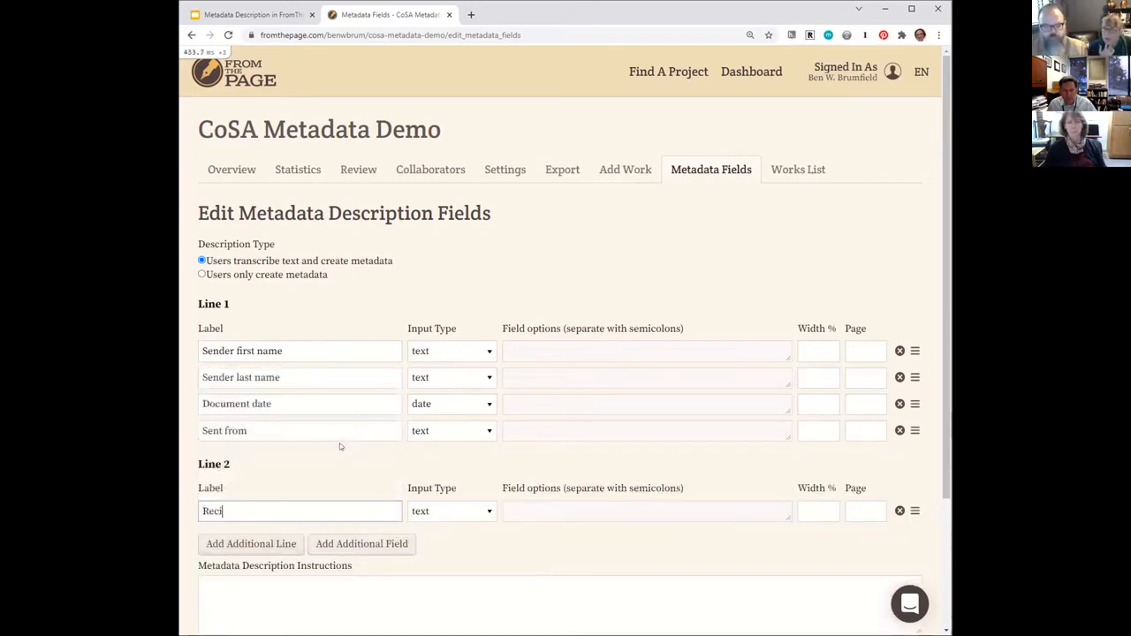
key("BackSpace")
key("BackSpace")
key("BackSpace")
key("BackSpace")
key("BackSpace")
key("BackSpace")
type("ient first name")
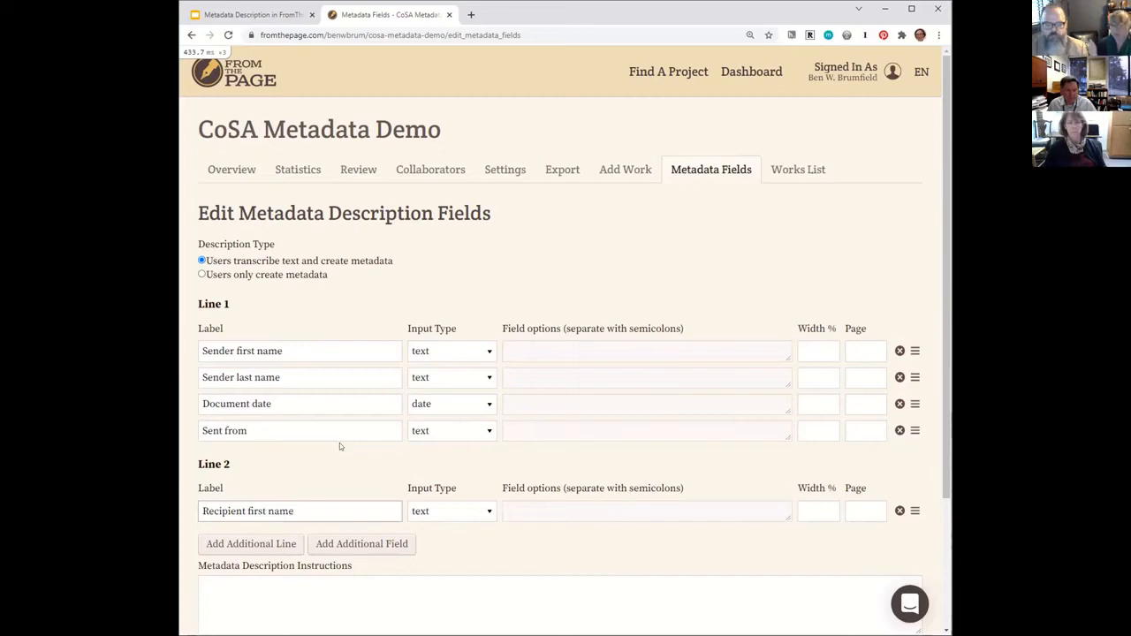
Add another field to line 2 labelled "Recipient last name".
left_click(367, 544)
left_click(371, 541)
type("Recipient ast na")
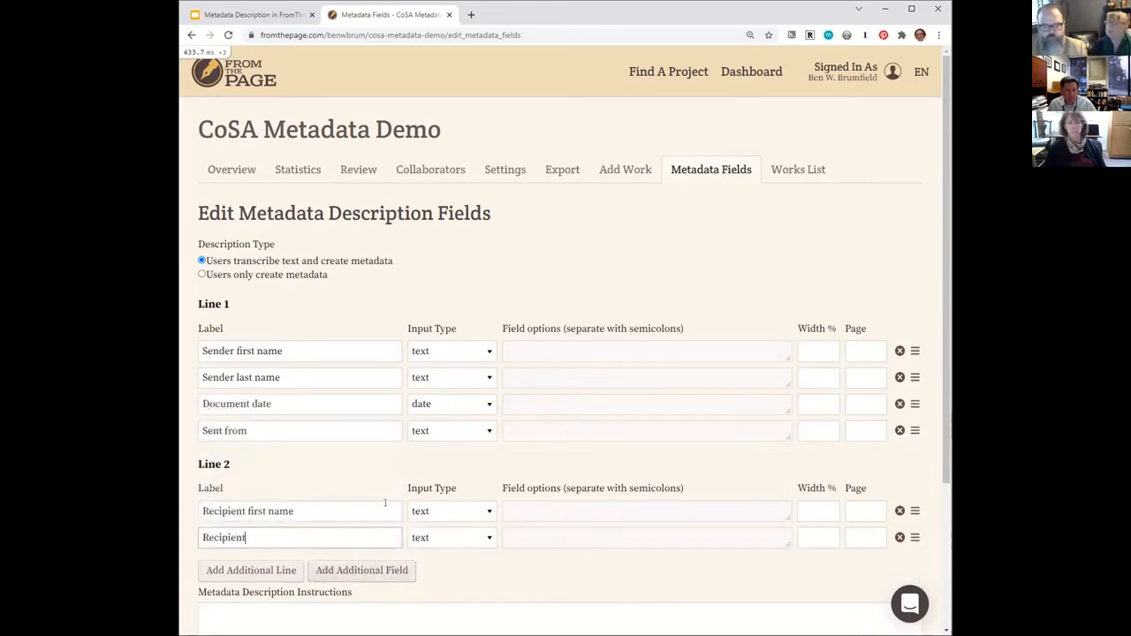
key("BackSpace")
key("BackSpace")
key("BackSpace")
key("BackSpace")
key("BackSpace")
key("BackSpace")
type("last name")
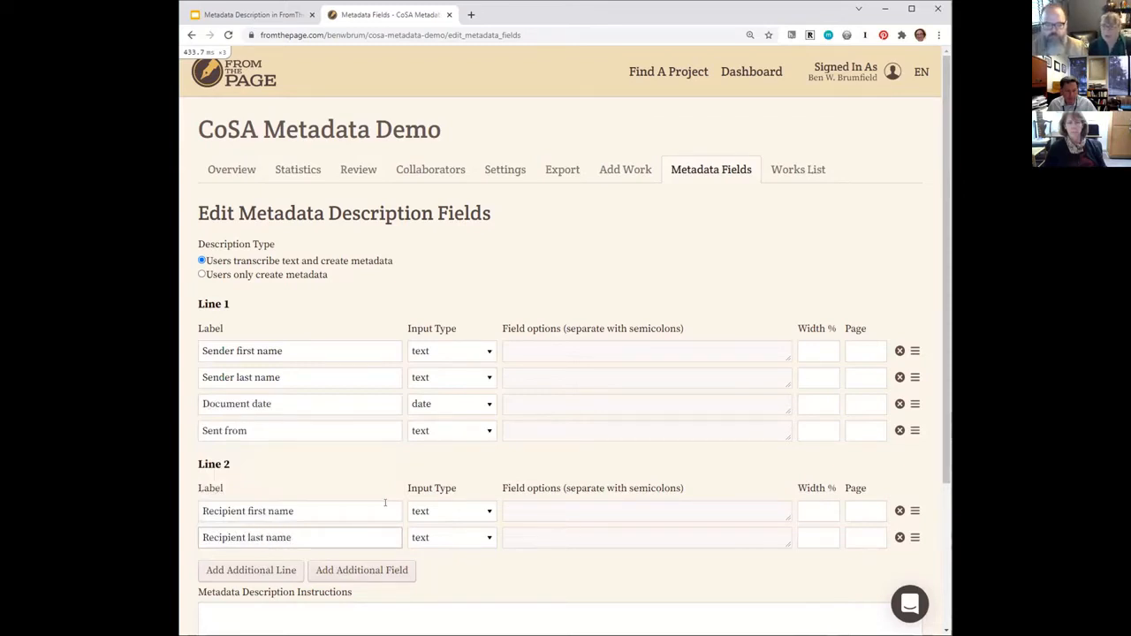
Add two more fields to line 2, labelled "Postmark date" and "Sent to".
left_click(377, 570)
scroll(375, 502, "down", 2)
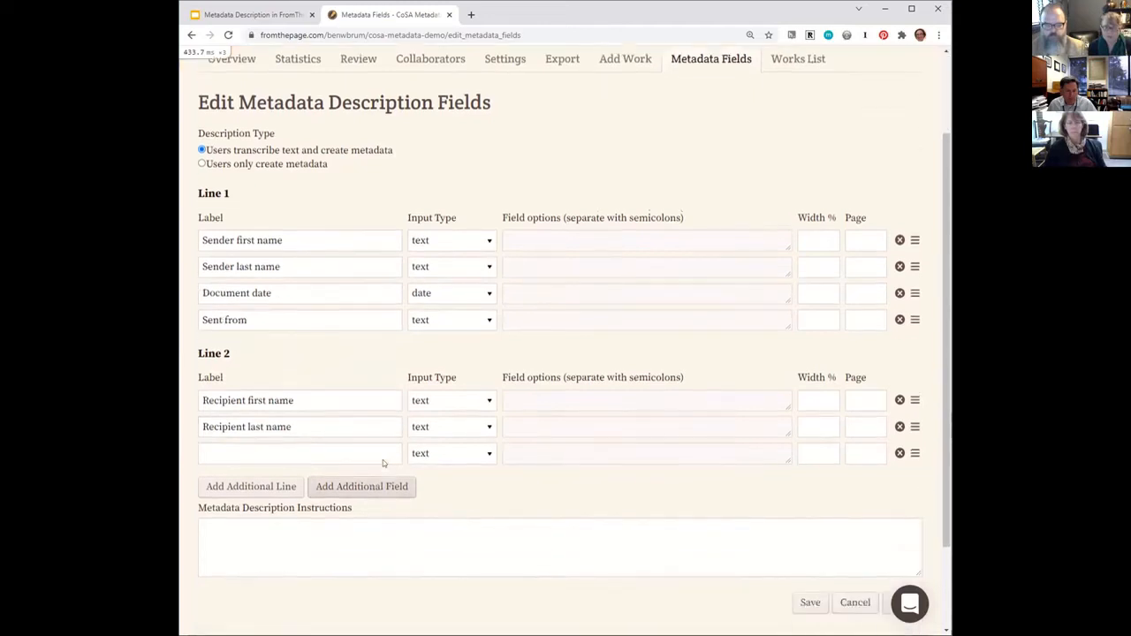
left_click(303, 449)
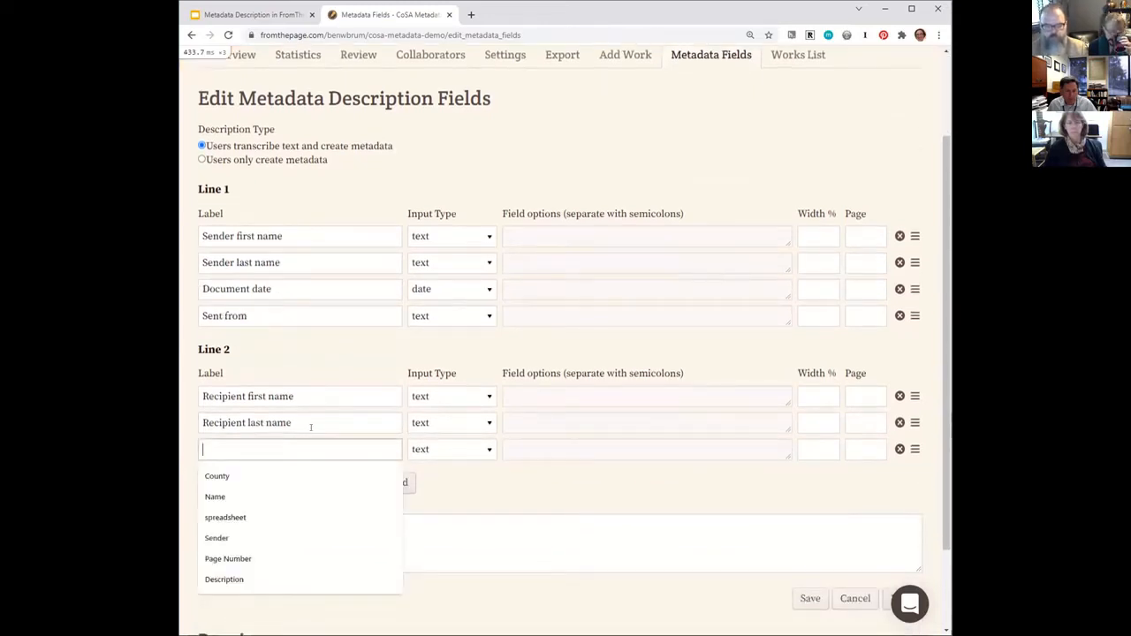
type("Postmark date")
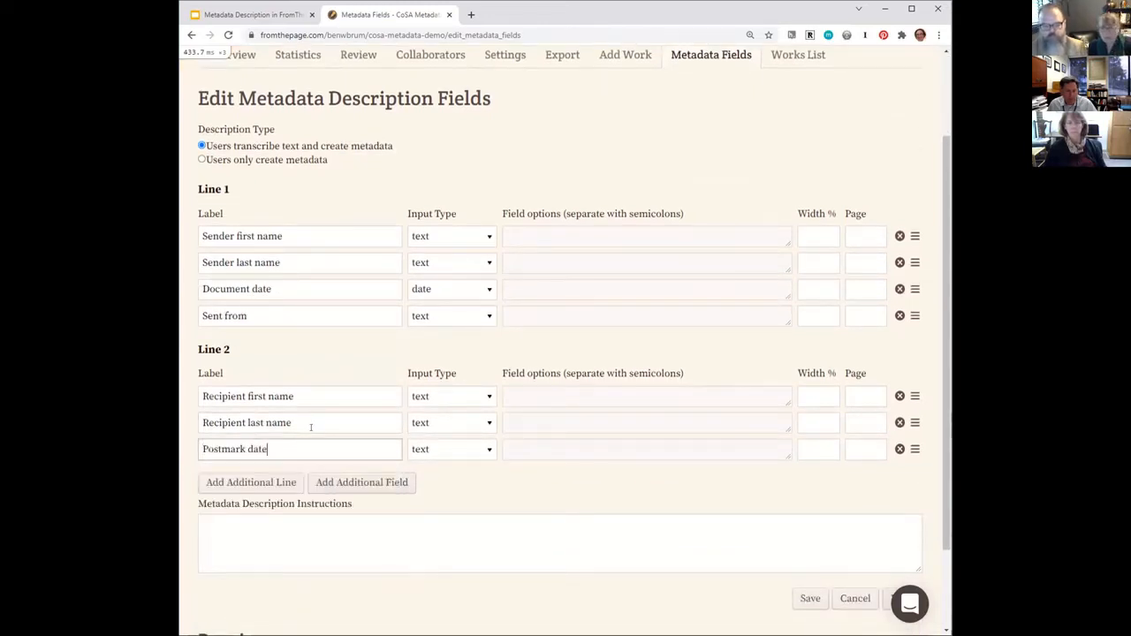
left_click(344, 481)
left_click(325, 475)
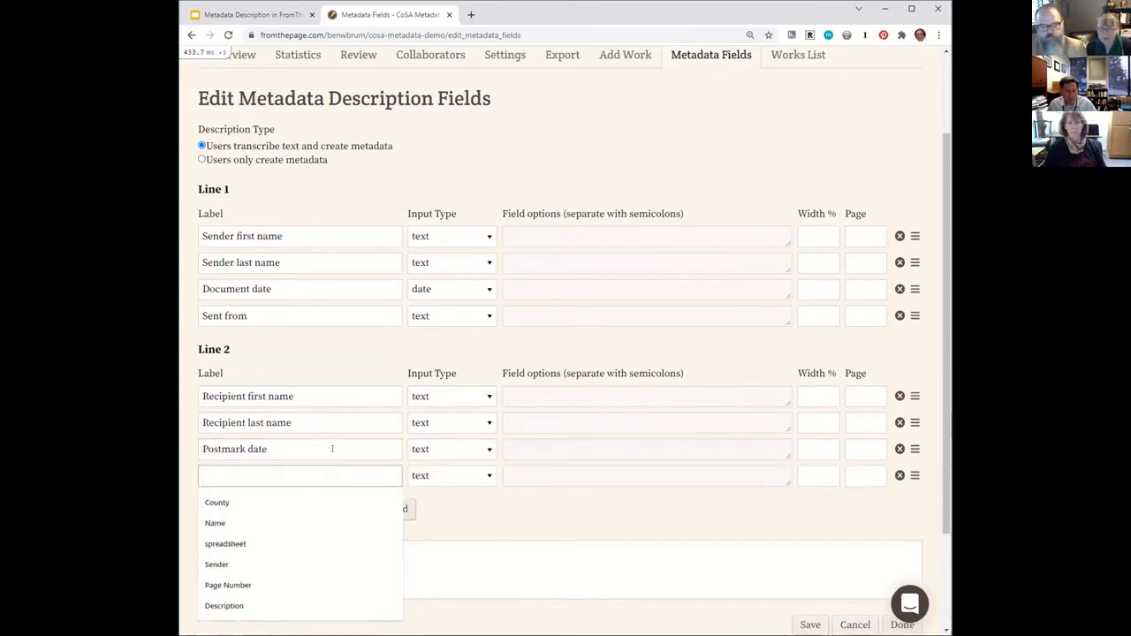
type("Sent to")
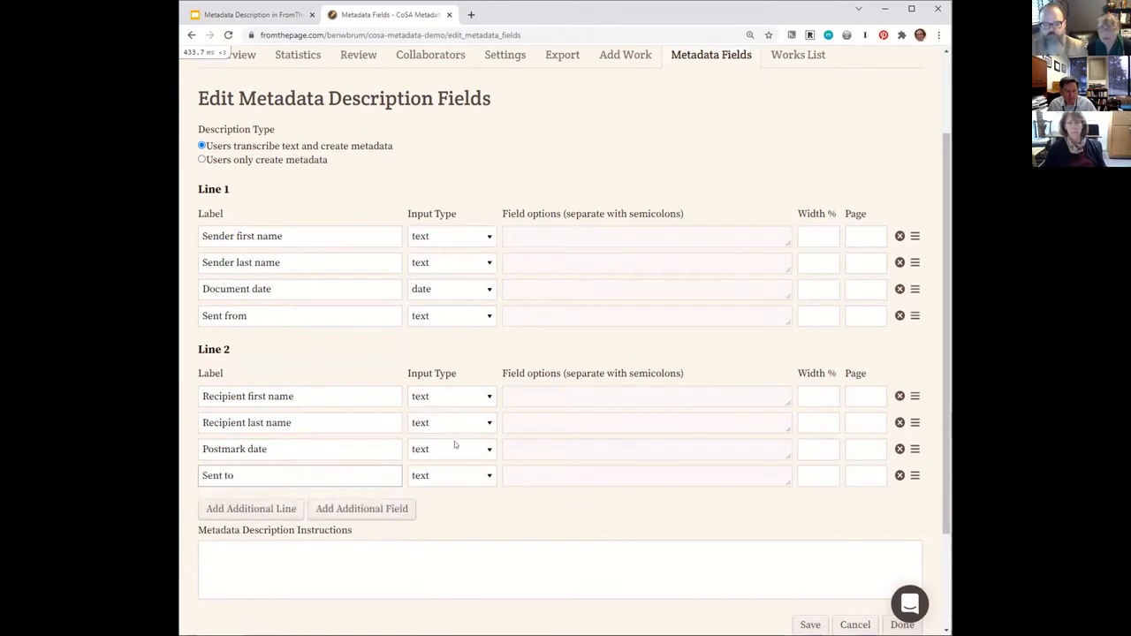
Set the input type of the Postmark date field to date and keep Sent to as text.
left_click(468, 449)
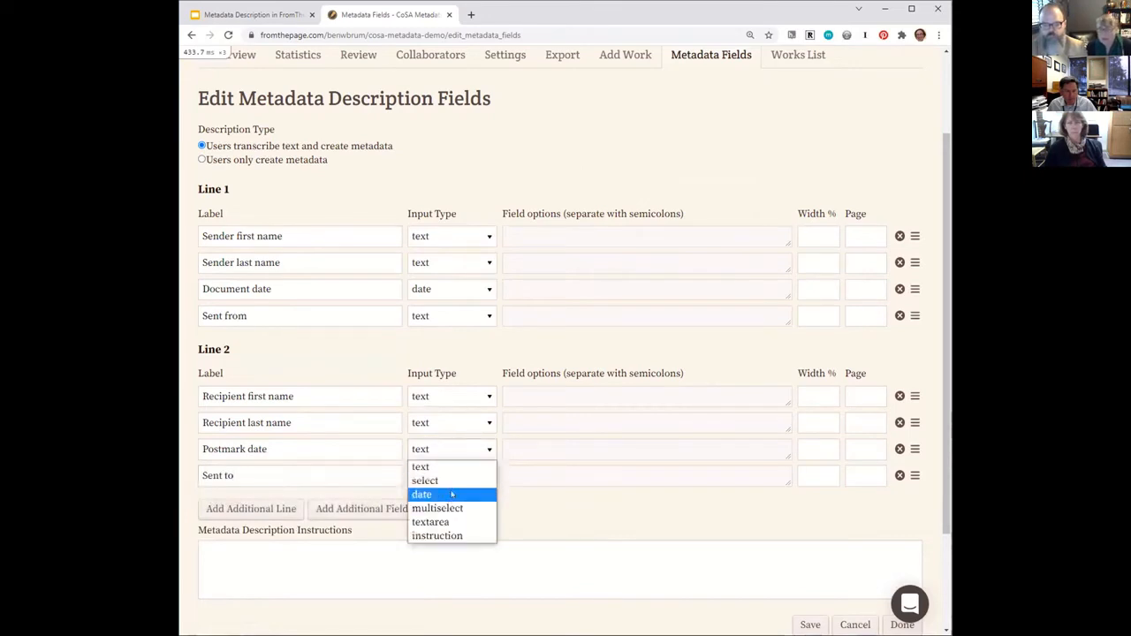
left_click(451, 495)
left_click(454, 477)
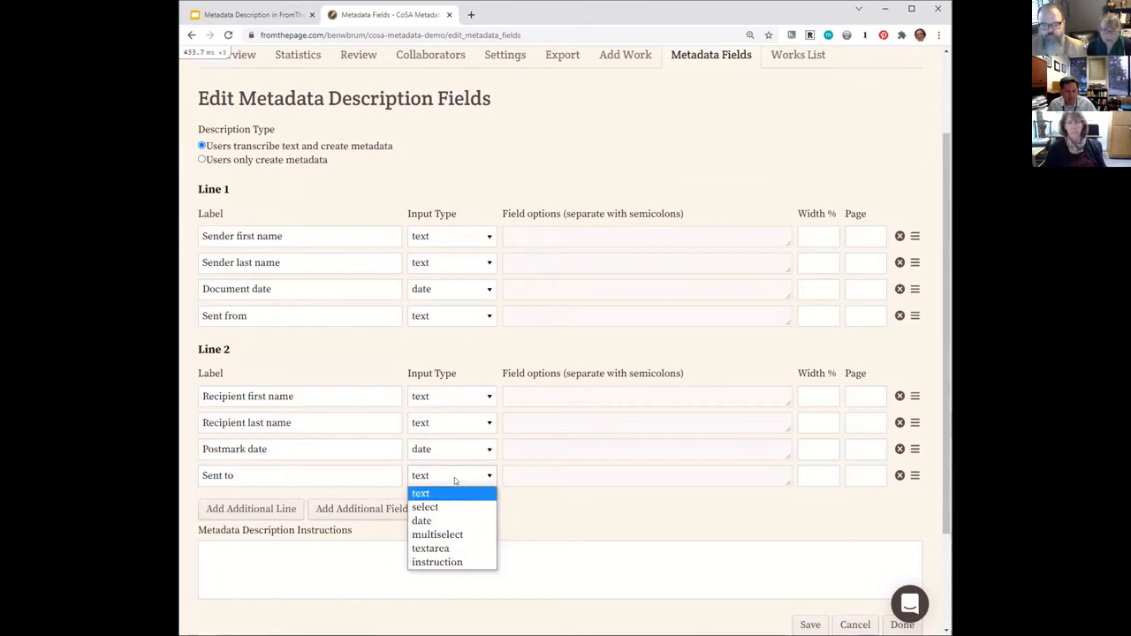
left_click(542, 501)
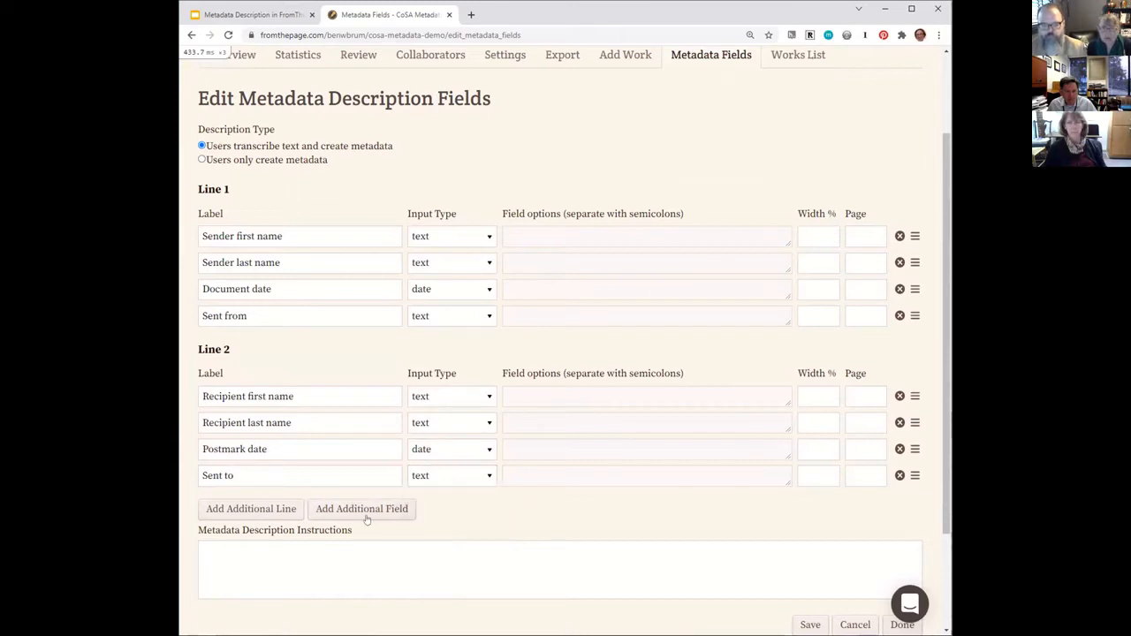
Add a third line and label its first field "Subjects".
left_click(275, 510)
left_click(284, 553)
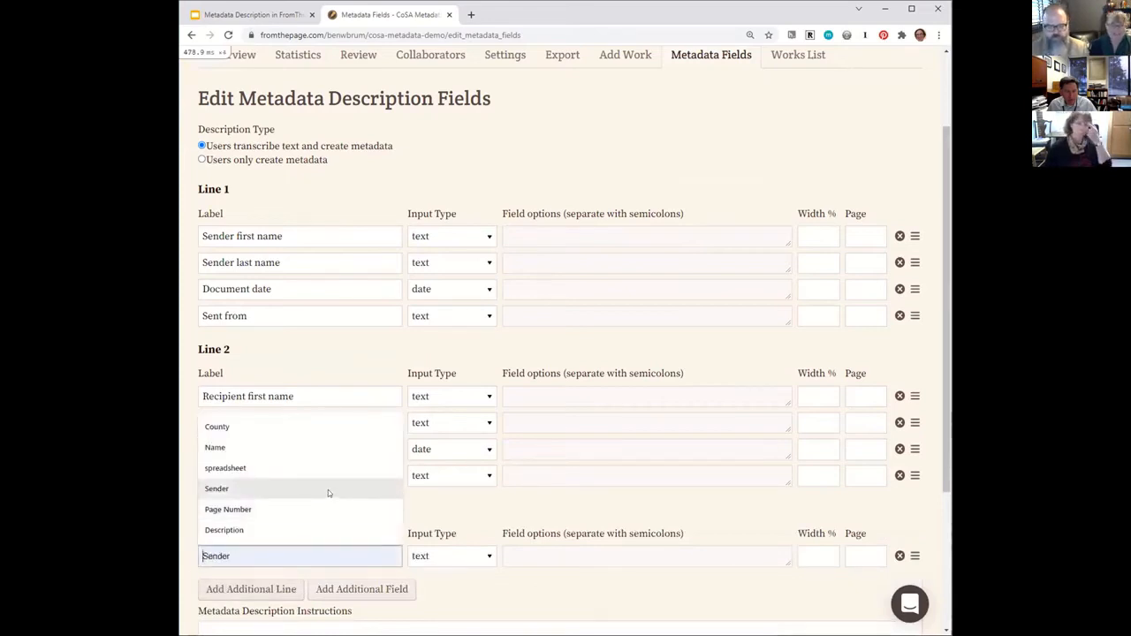
type("Subjects")
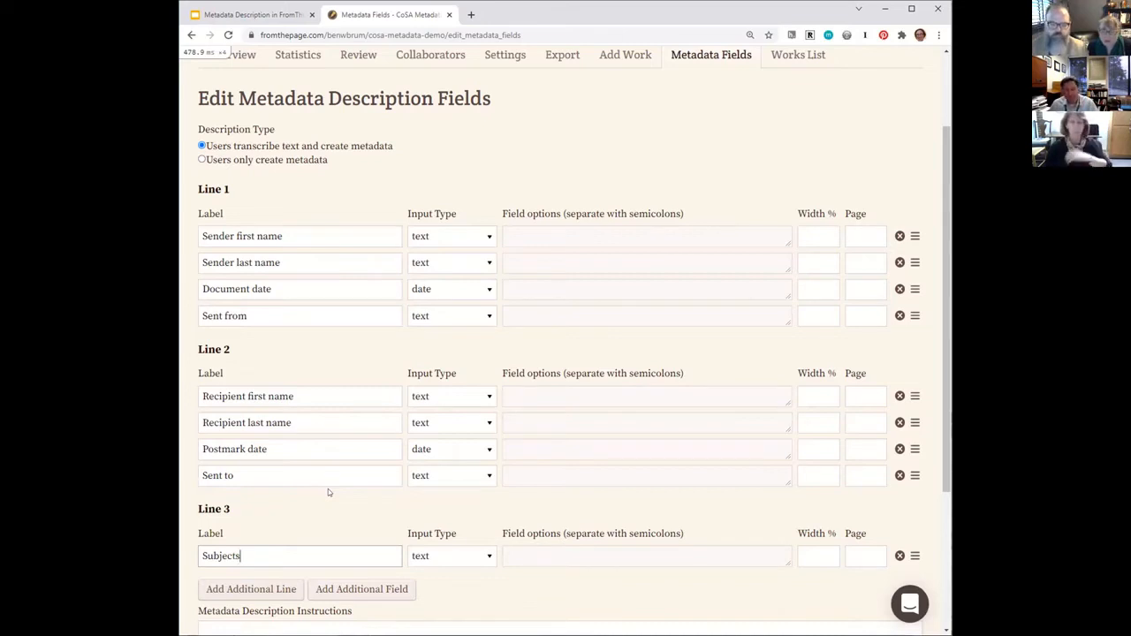
Set the Subjects field's input type to multiselect and save the description instructions "Please classify the document based on its contents".
left_click(435, 557)
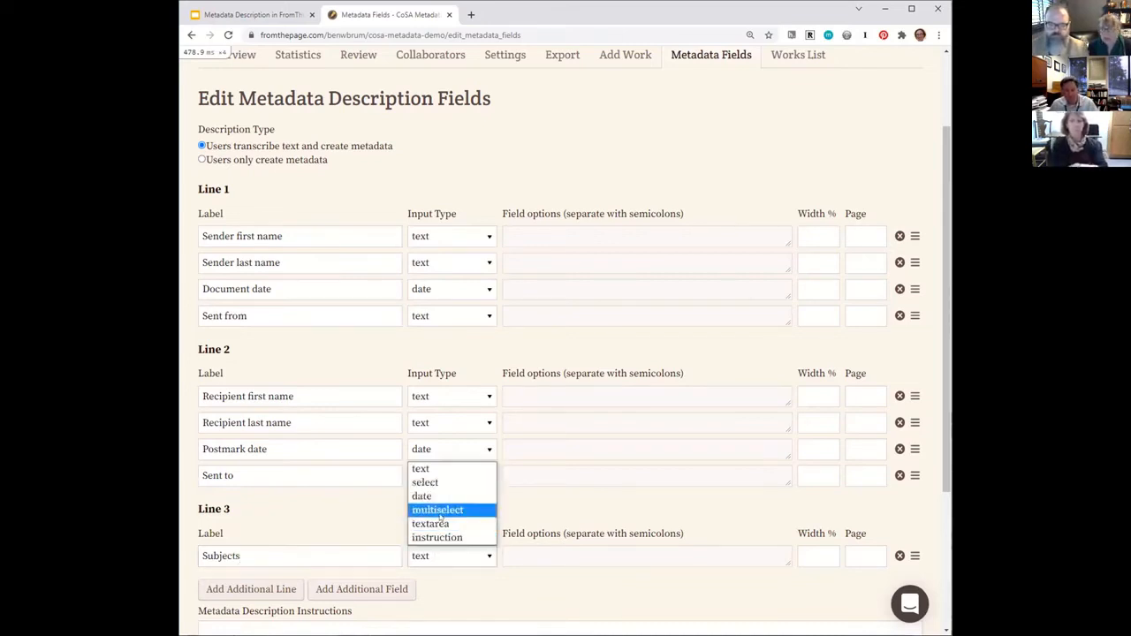
left_click(440, 508)
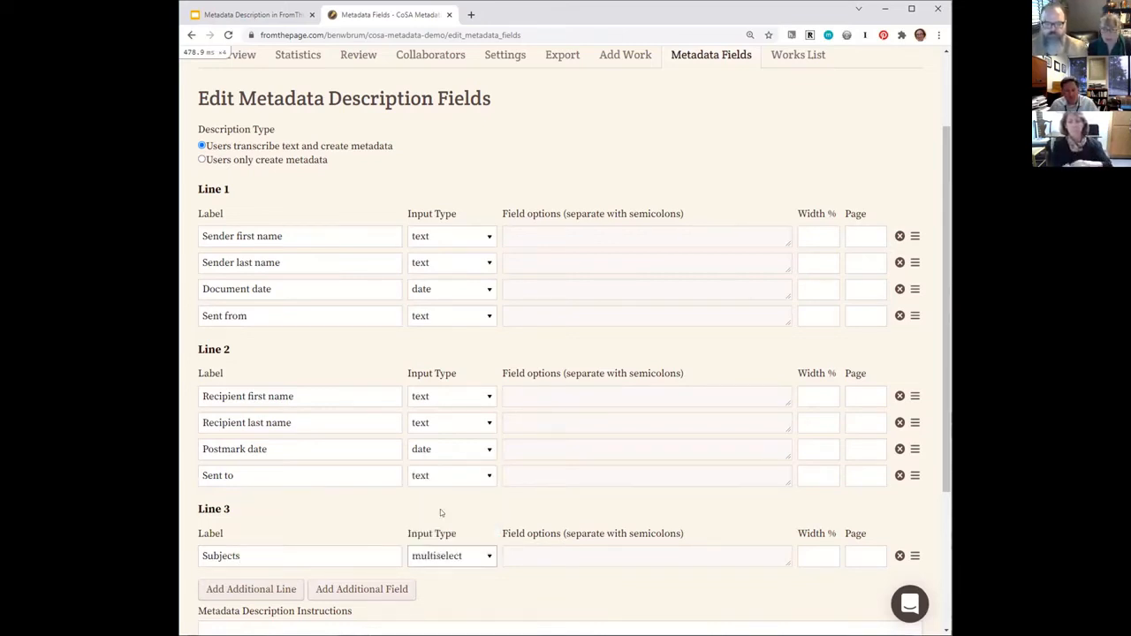
scroll(663, 564, "down", 2)
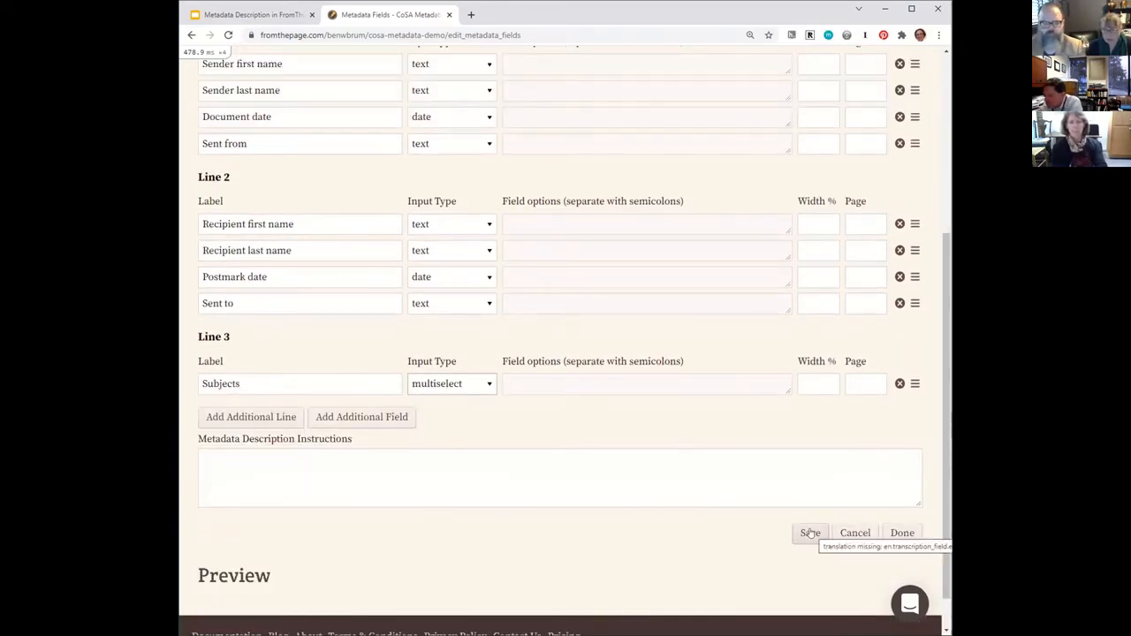
left_click(767, 503)
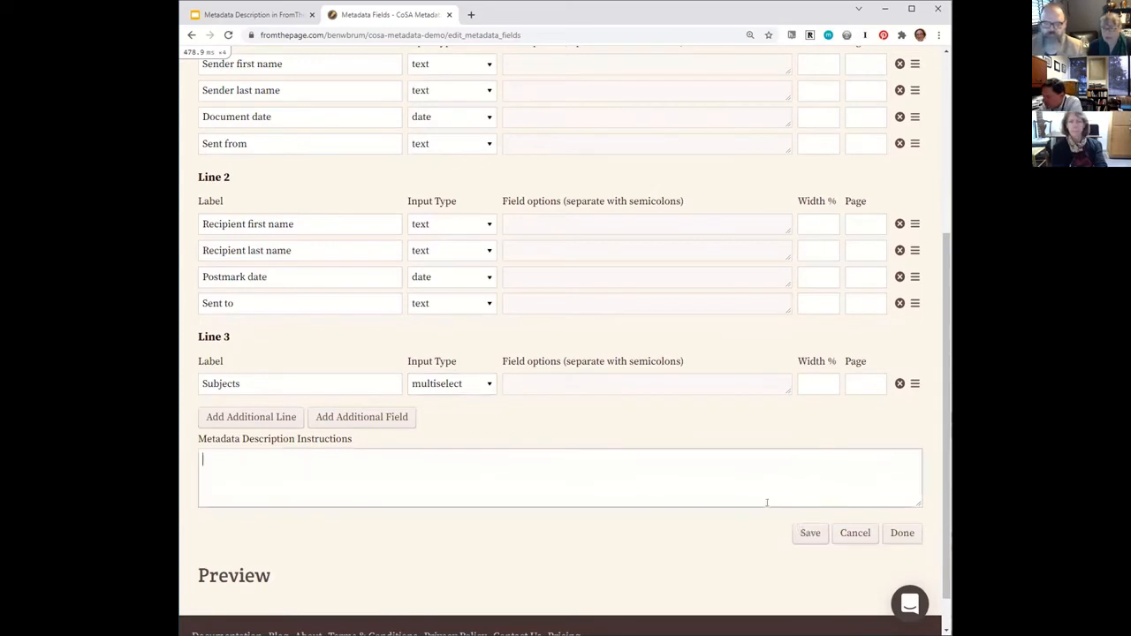
type("Please c")
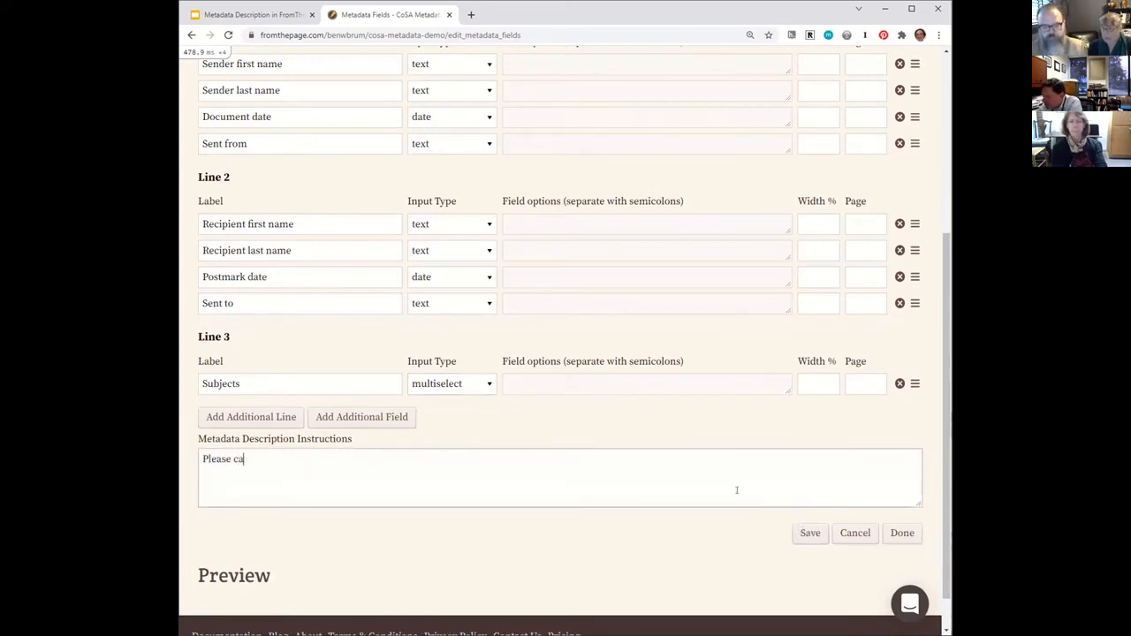
type("lassify the document ba")
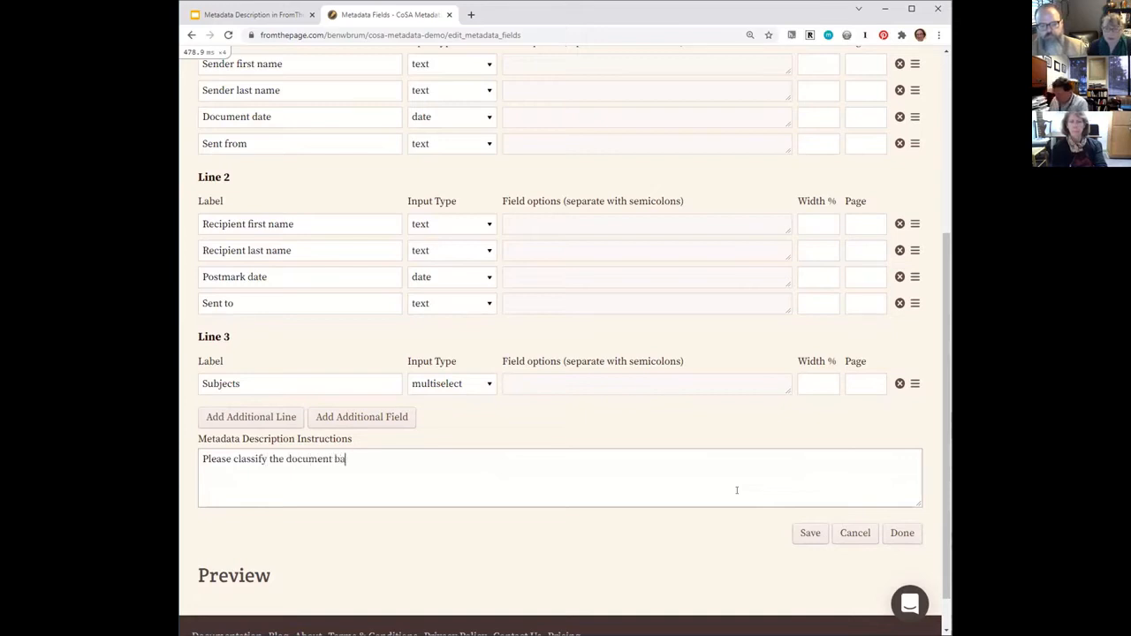
type("sed on its contents")
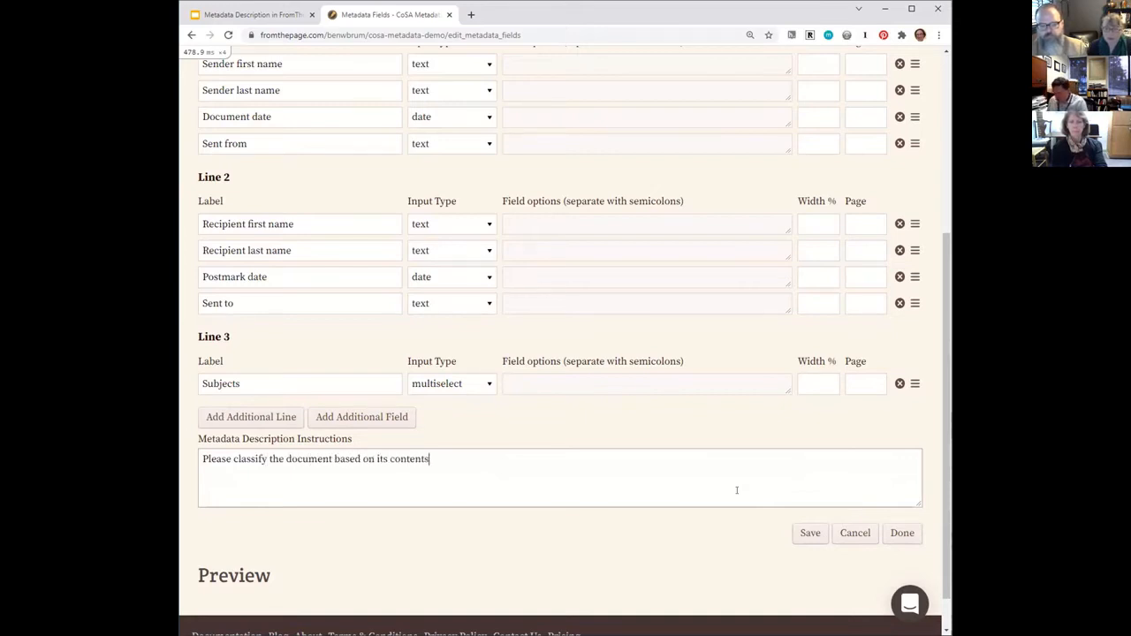
left_click(802, 535)
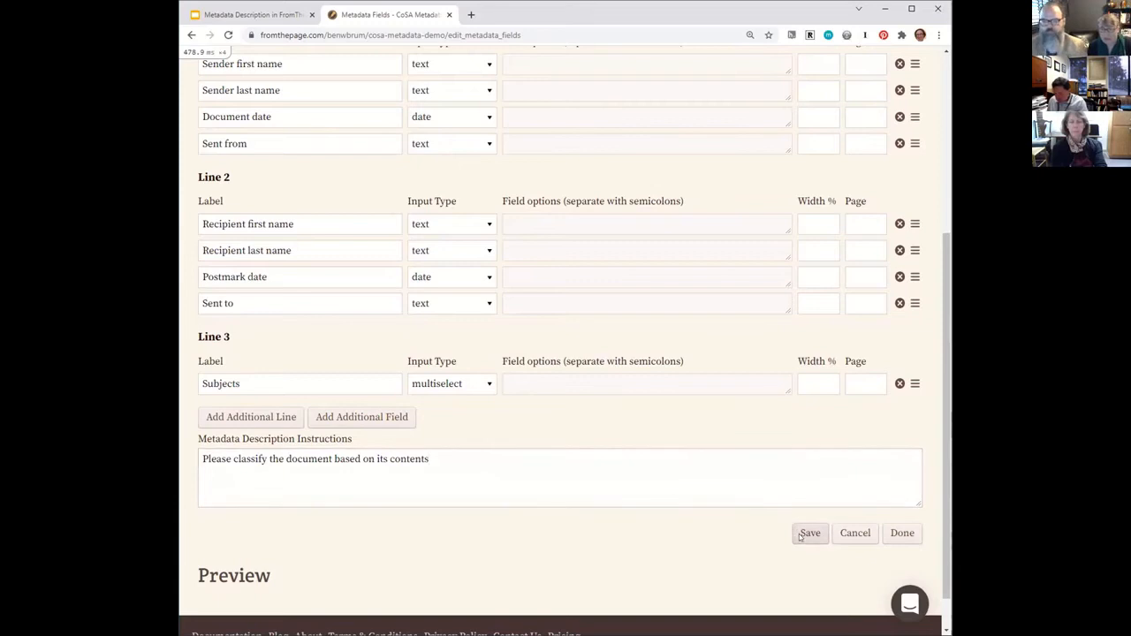
Configure the Subjects field's multiselect options as War, Shipping, Domestic life and Economics, each on its own line, and save them.
scroll(649, 441, "down", 2)
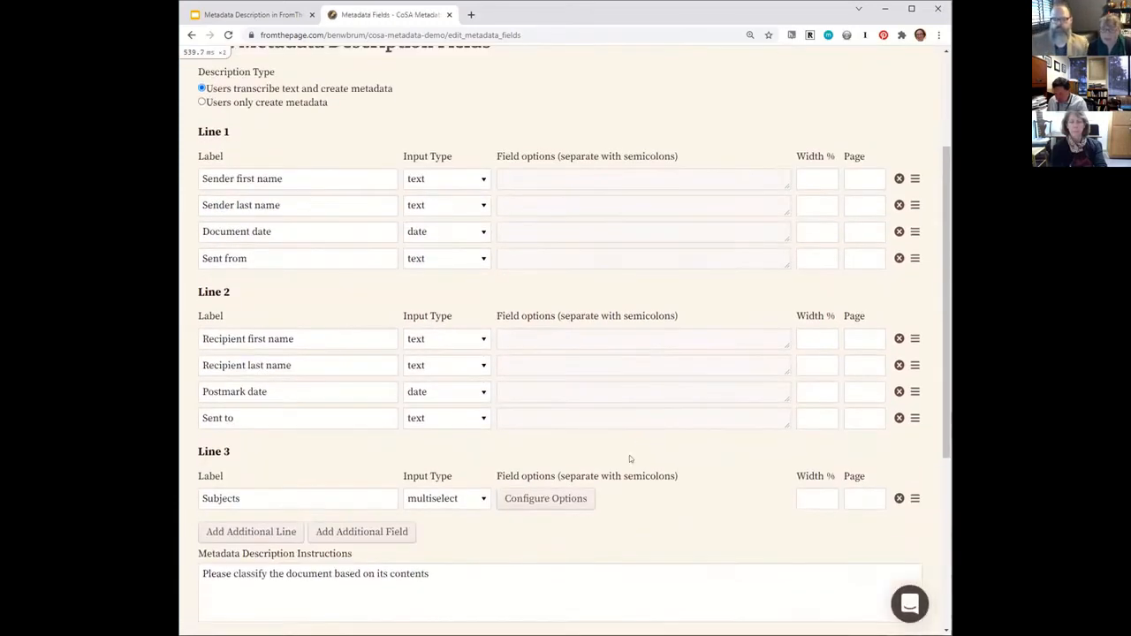
left_click(545, 498)
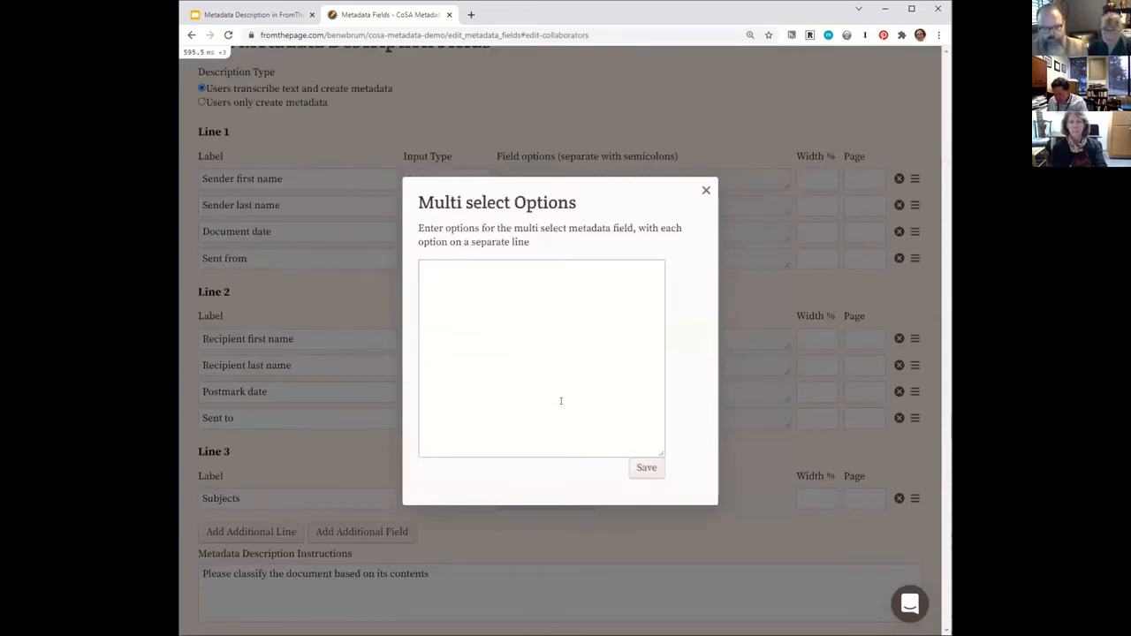
type("War ")
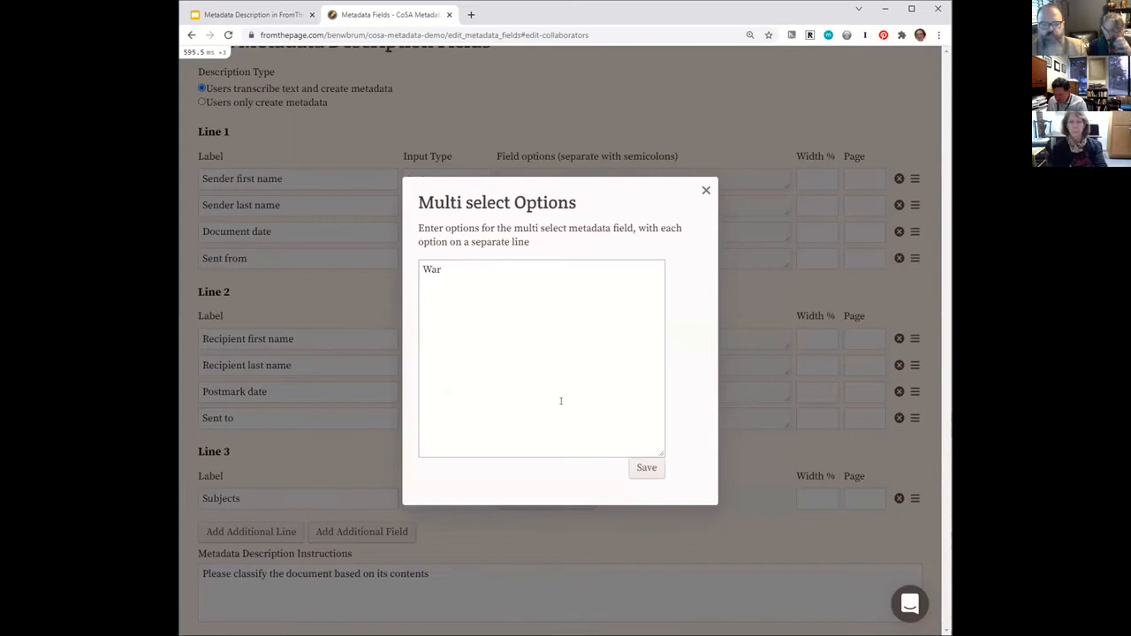
type("Shipping")
key("Return")
type("Domestic life")
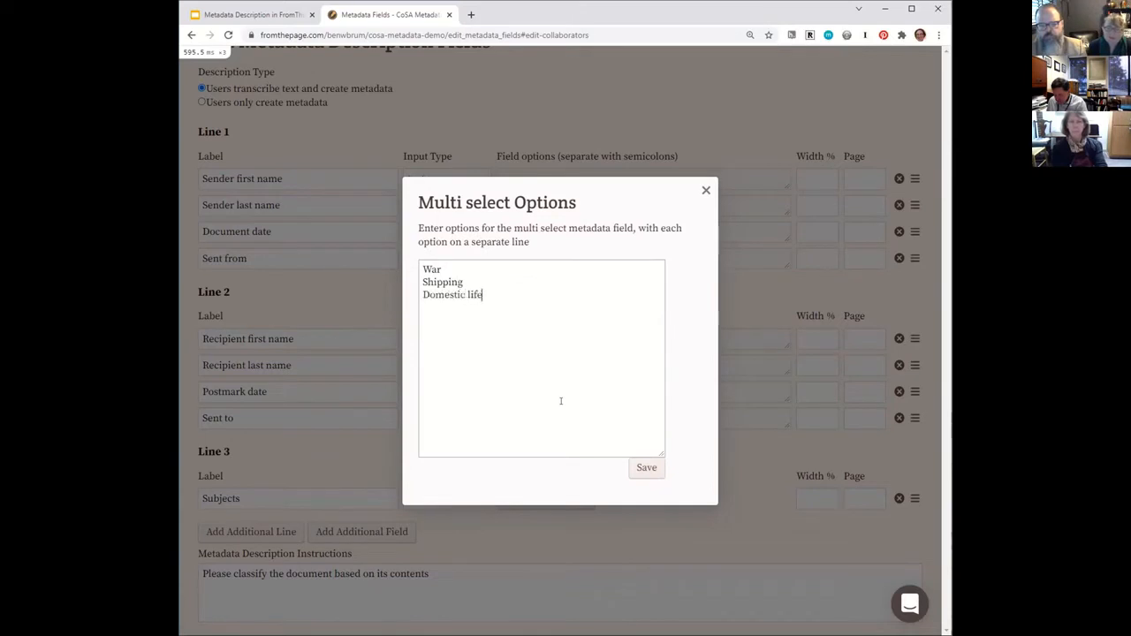
key("Return")
type("Shor")
key("BackSpace")
key("BackSpace")
type("Economics")
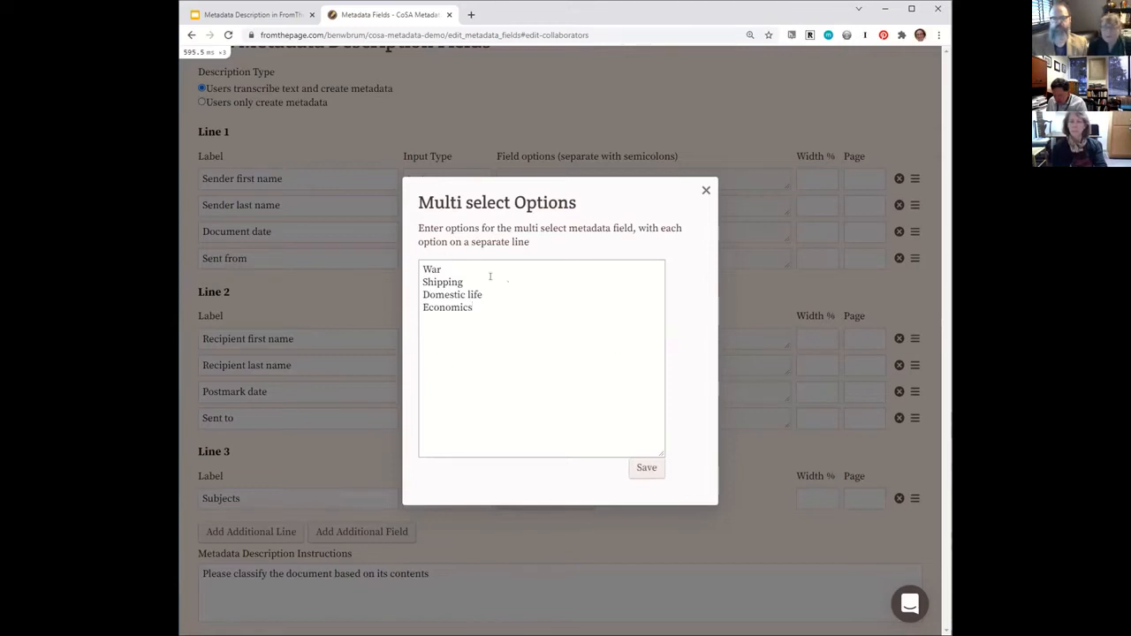
left_click(645, 469)
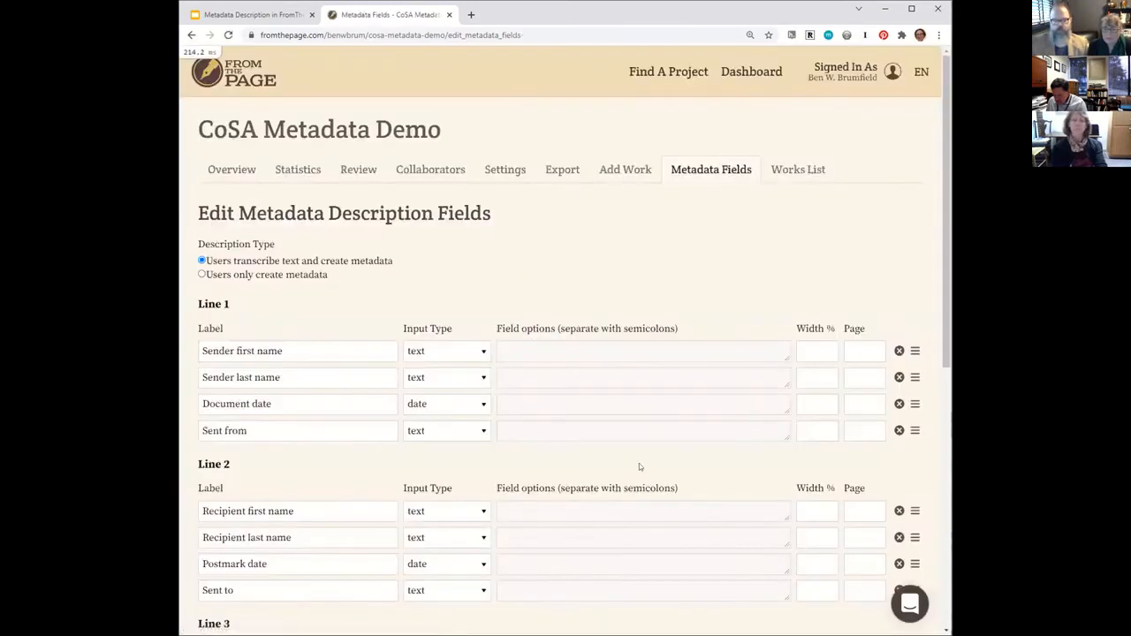
Review the configured metadata fields and check how the Document date and Postmark date inputs behave in the preview.
scroll(648, 462, "down", 5)
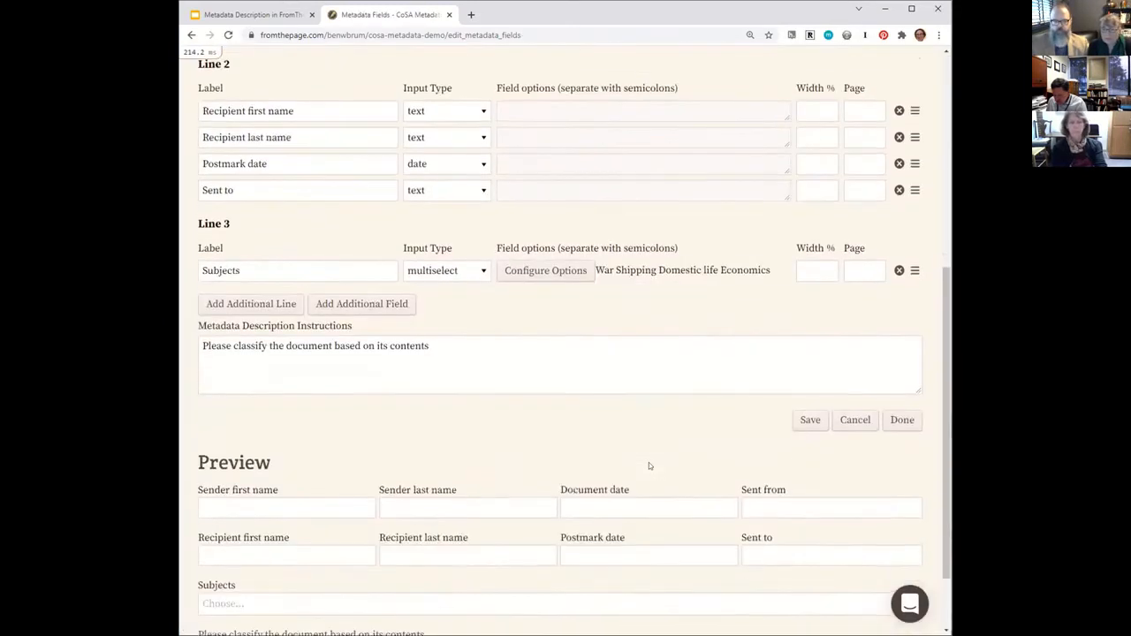
scroll(648, 462, "up", 3)
scroll(648, 462, "up", 1)
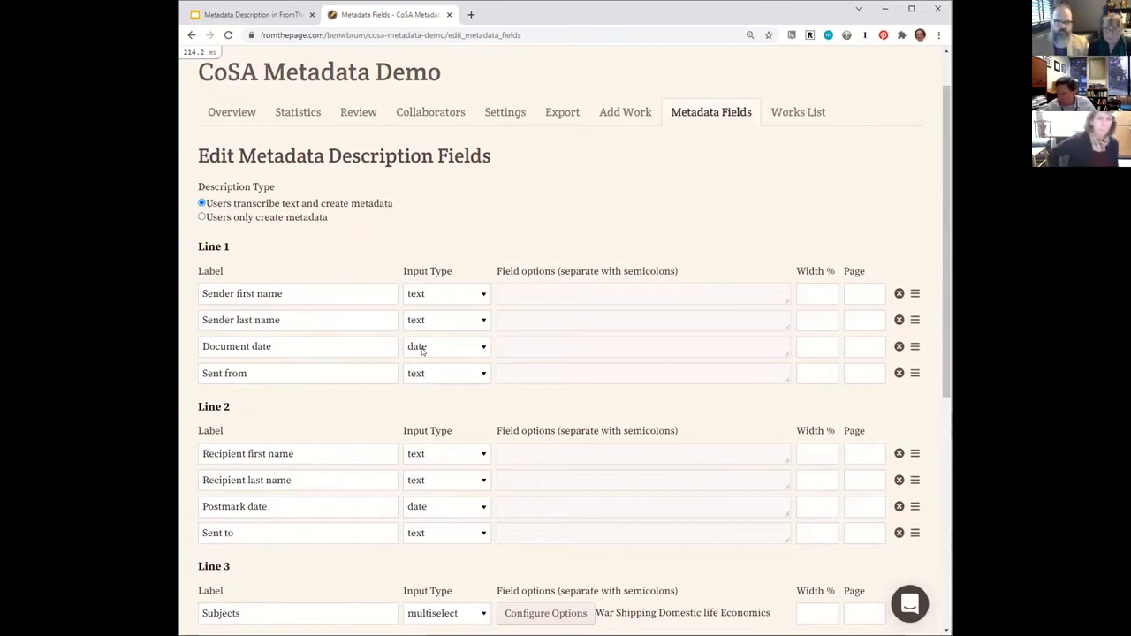
scroll(424, 351, "down", 5)
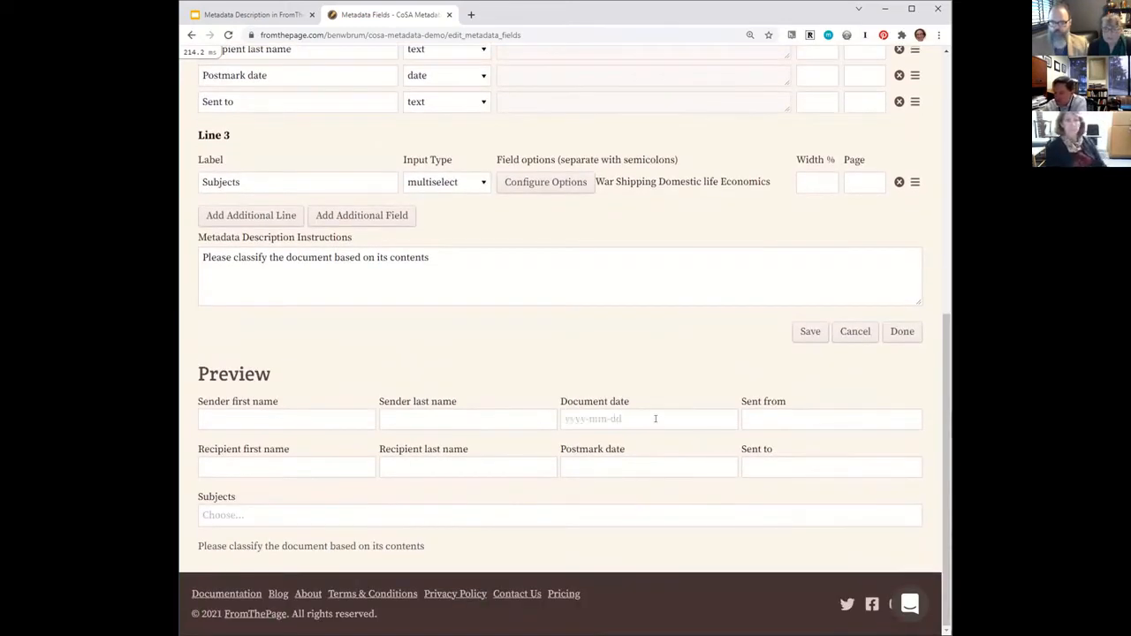
left_click(655, 419)
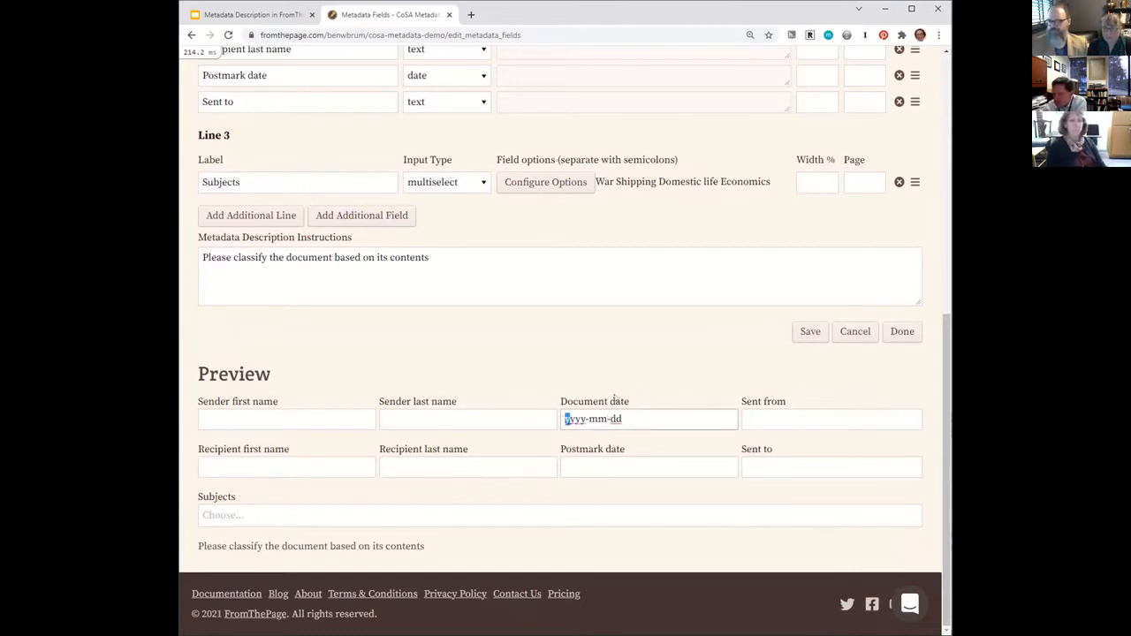
left_click(620, 464)
left_click(624, 419)
left_click(630, 373)
Try out the Subjects multiselect in the preview by choosing War and Shipping.
left_click(545, 513)
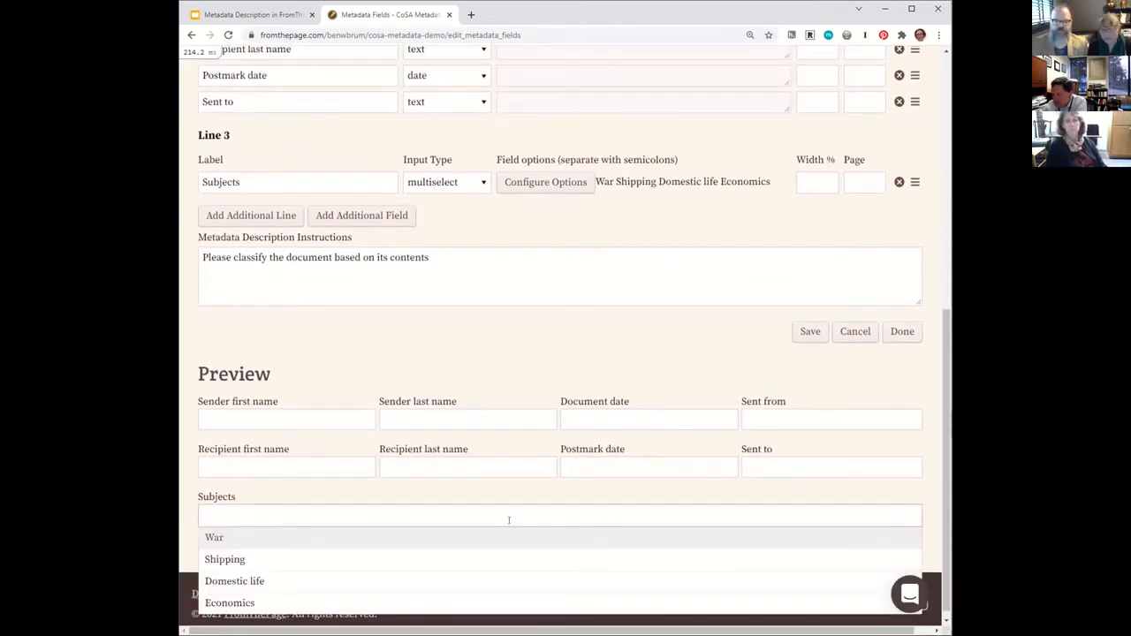
left_click(496, 537)
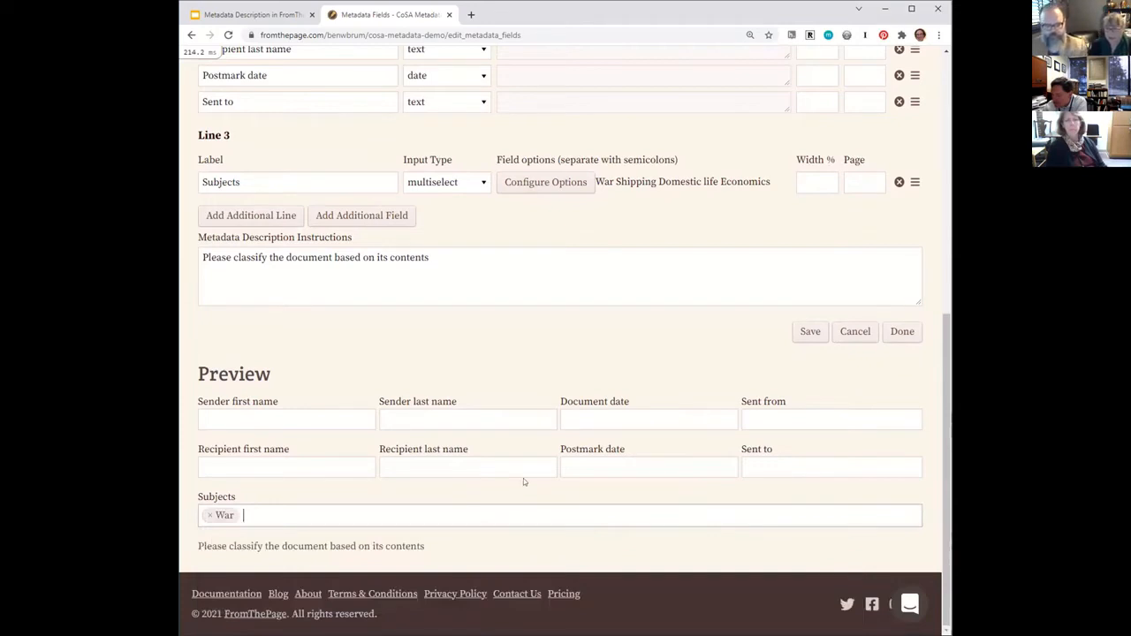
type("sh")
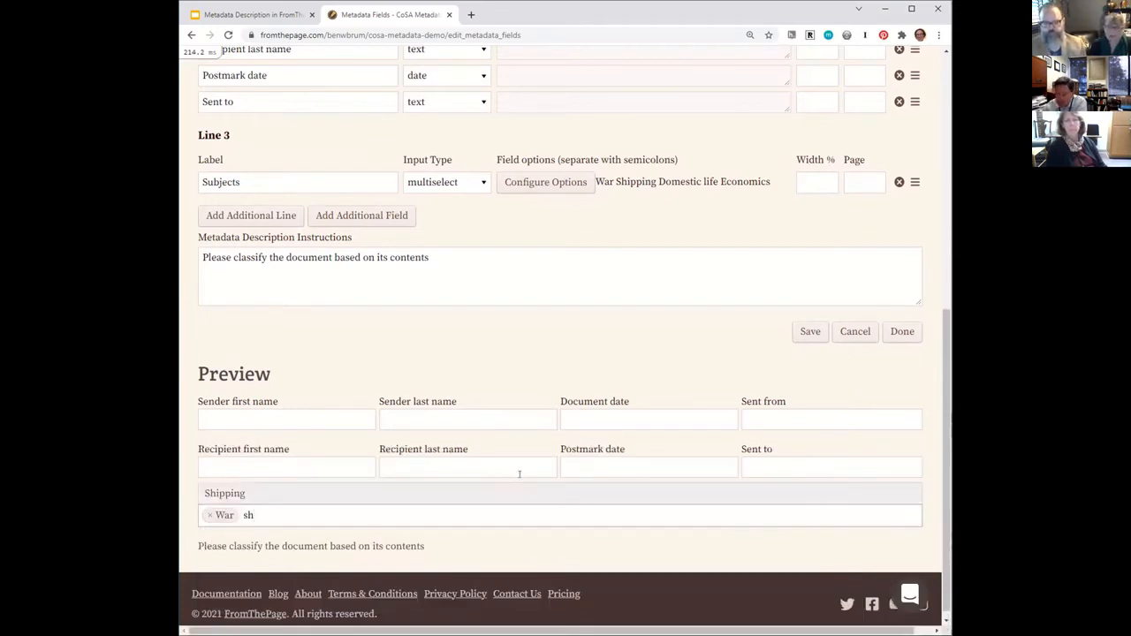
key("BackSpace")
key("BackSpace")
left_click(523, 449)
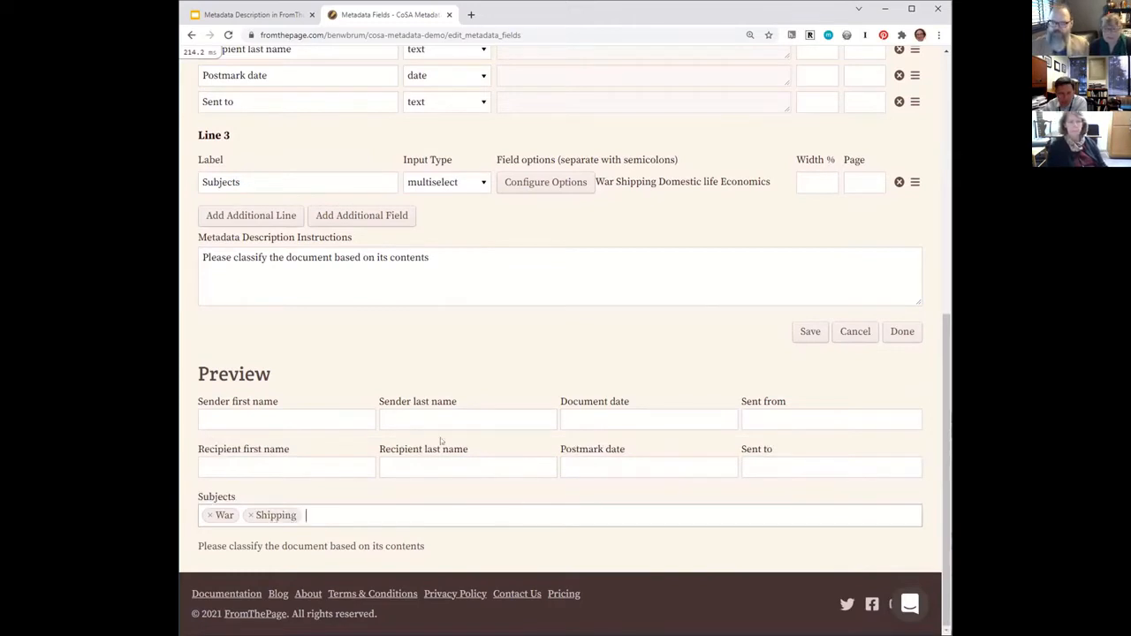
Finish editing the collection's metadata description fields.
scroll(450, 433, "up", 5)
scroll(450, 433, "down", 4)
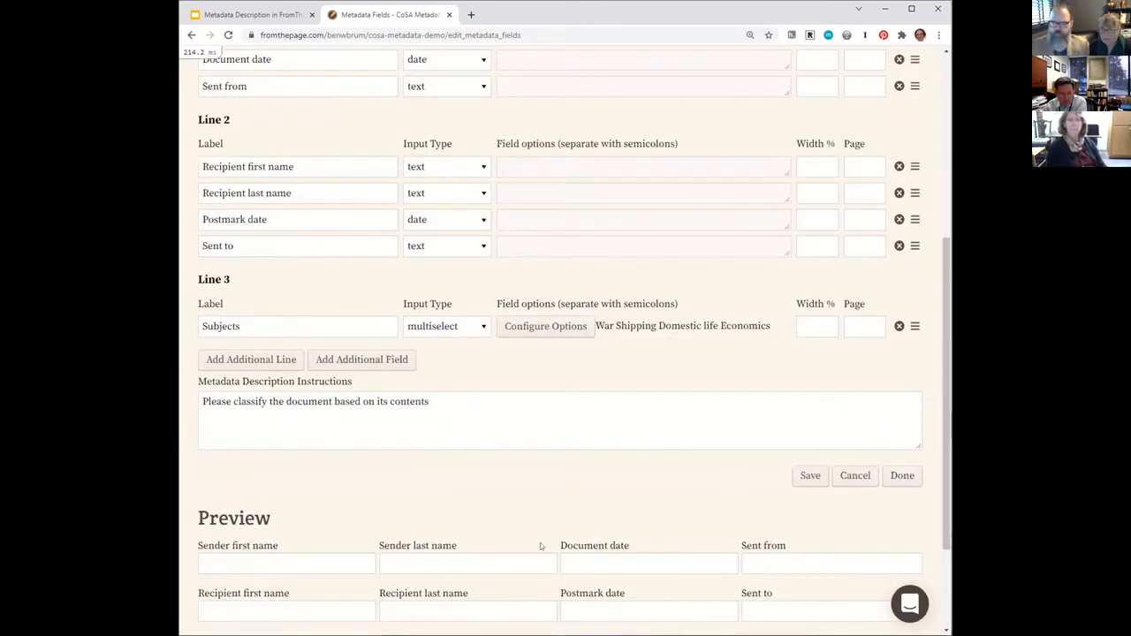
left_click(906, 478)
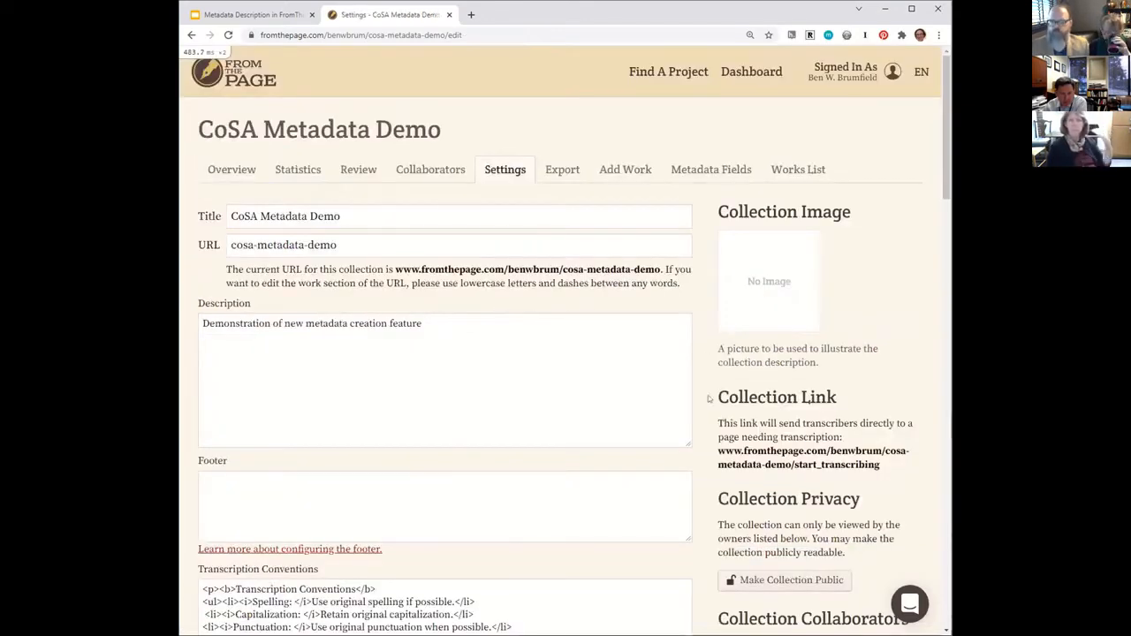
Open Image 1 of the October 26, 1918 letter for transcription, starting from the collection overview.
scroll(702, 398, "down", 3)
scroll(708, 398, "down", 2)
scroll(521, 292, "up", 5)
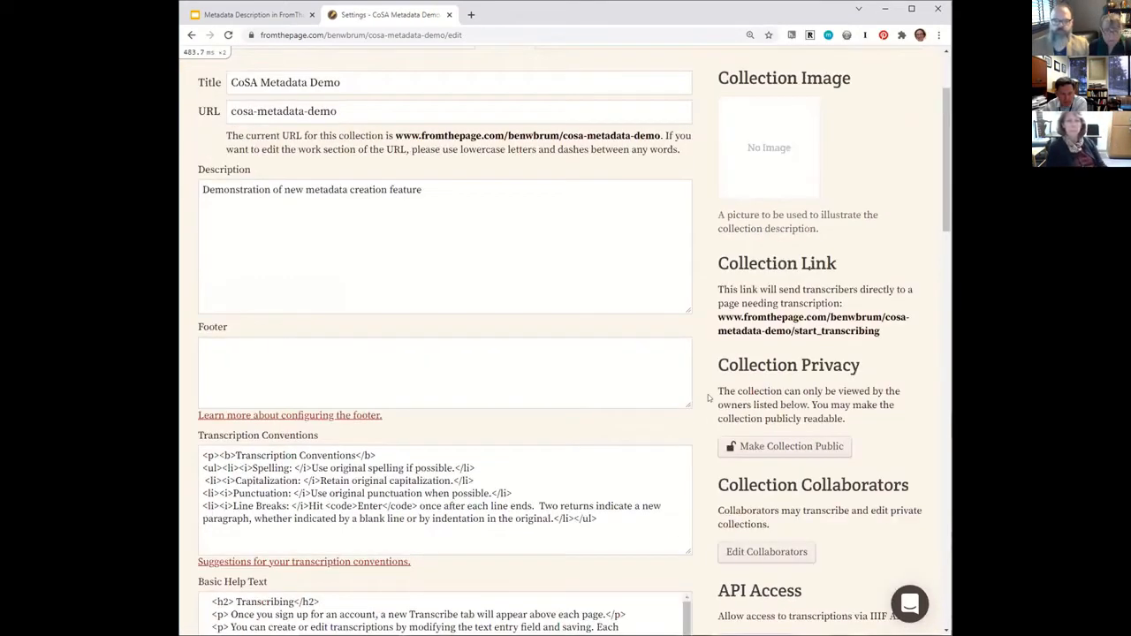
left_click(228, 168)
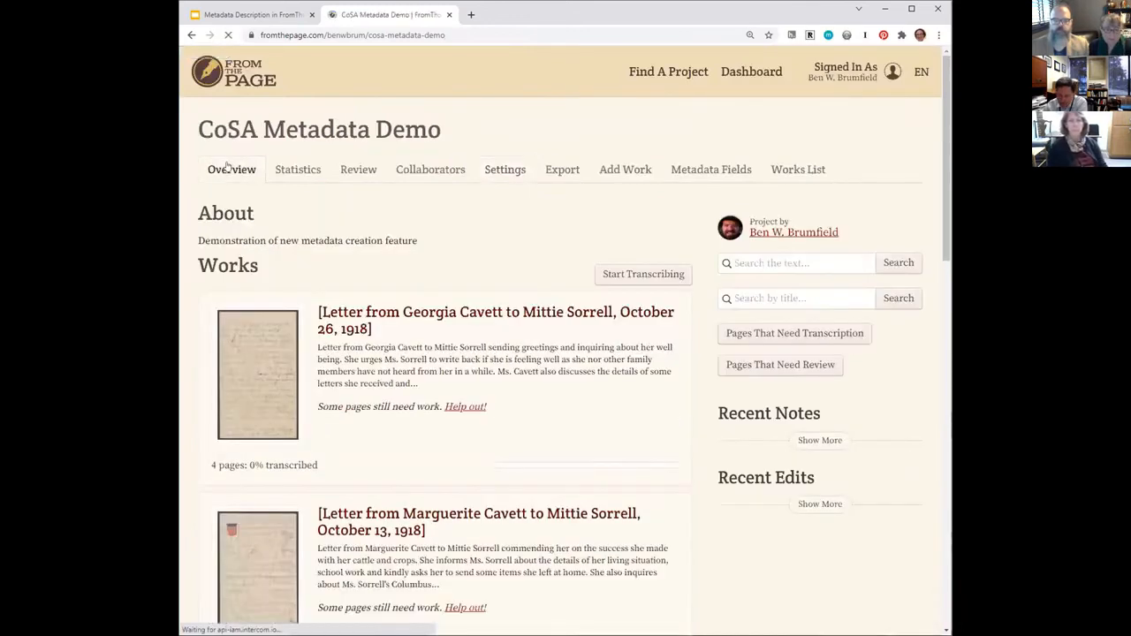
left_click(253, 379)
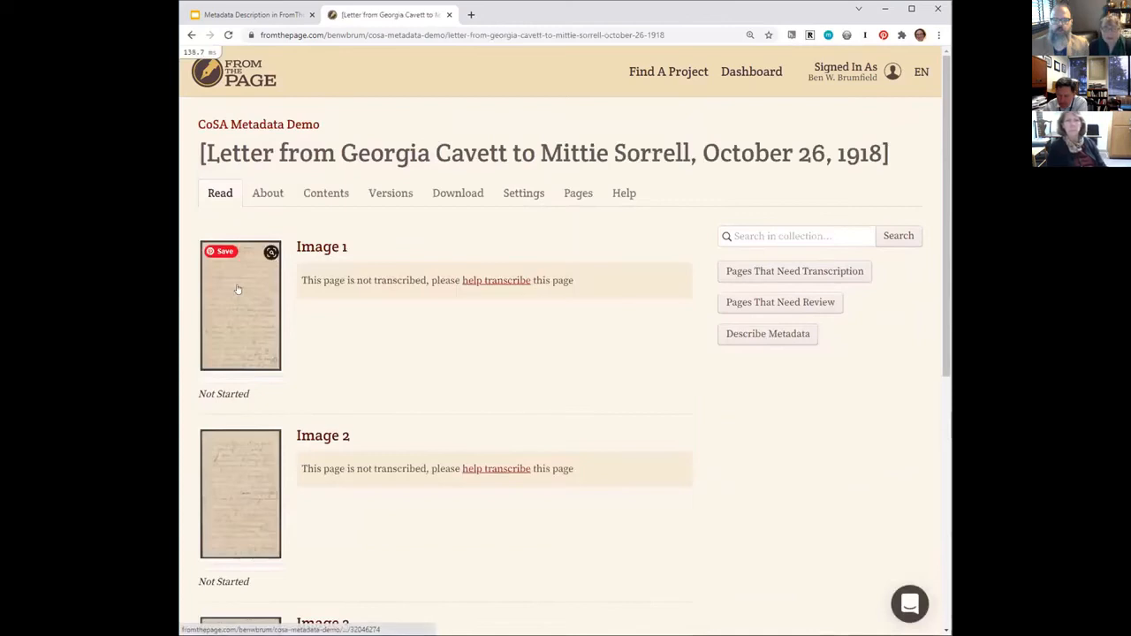
left_click(485, 280)
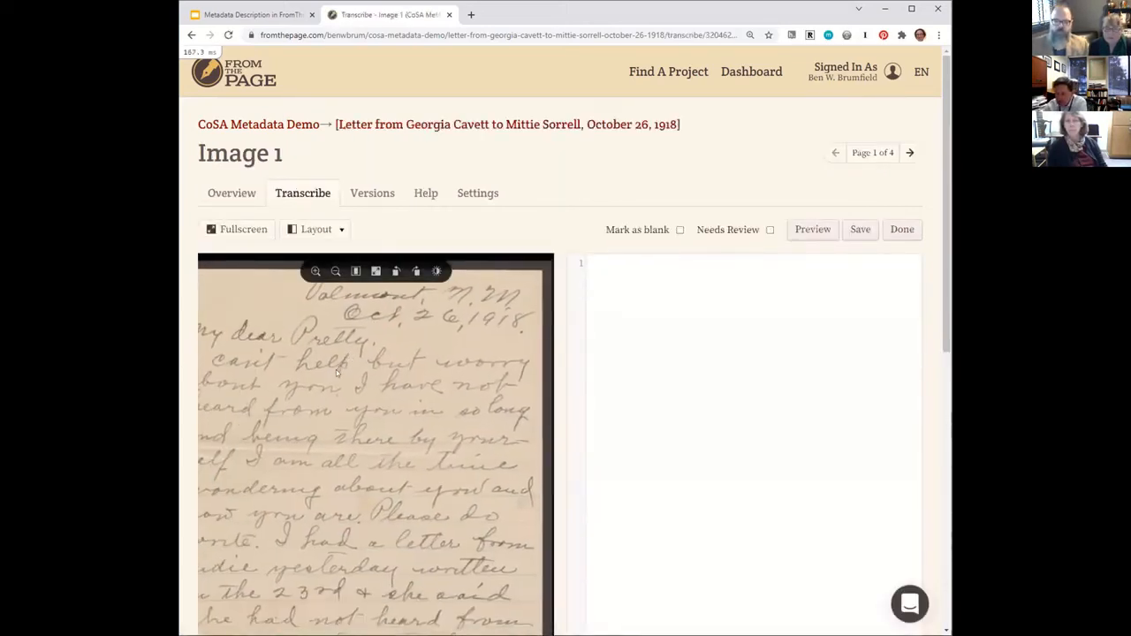
Transcribe the letter's heading as "Valmont N. M" with "Oct. 26 1918" on the line below.
left_click_drag(263, 382, 305, 408)
scroll(596, 369, "down", 2)
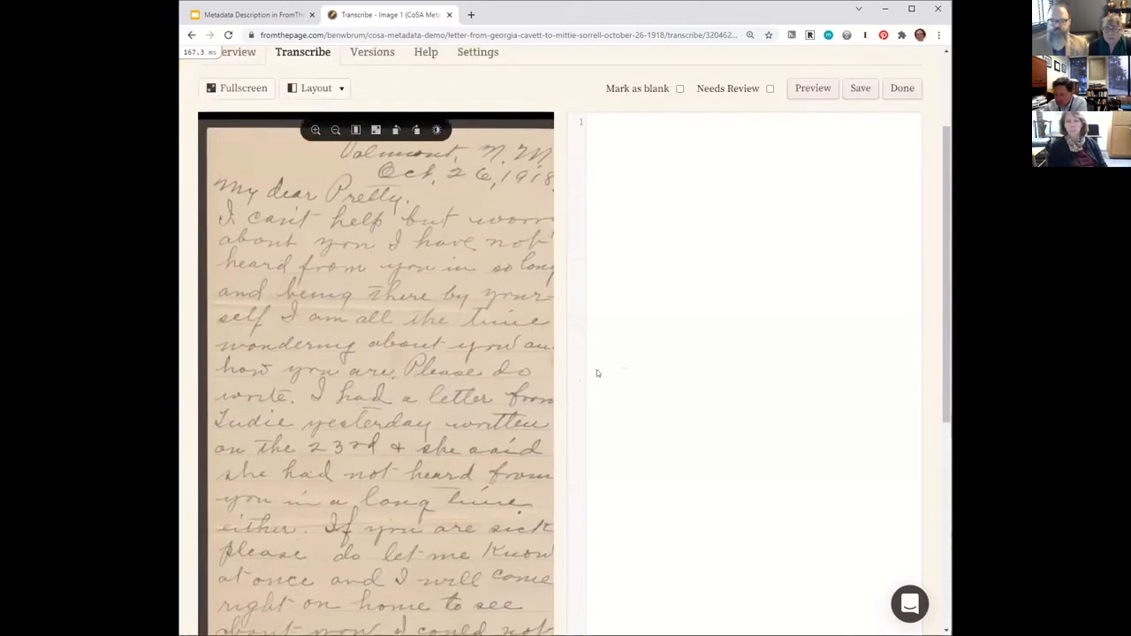
left_click(729, 338)
type("Vaoj9ht")
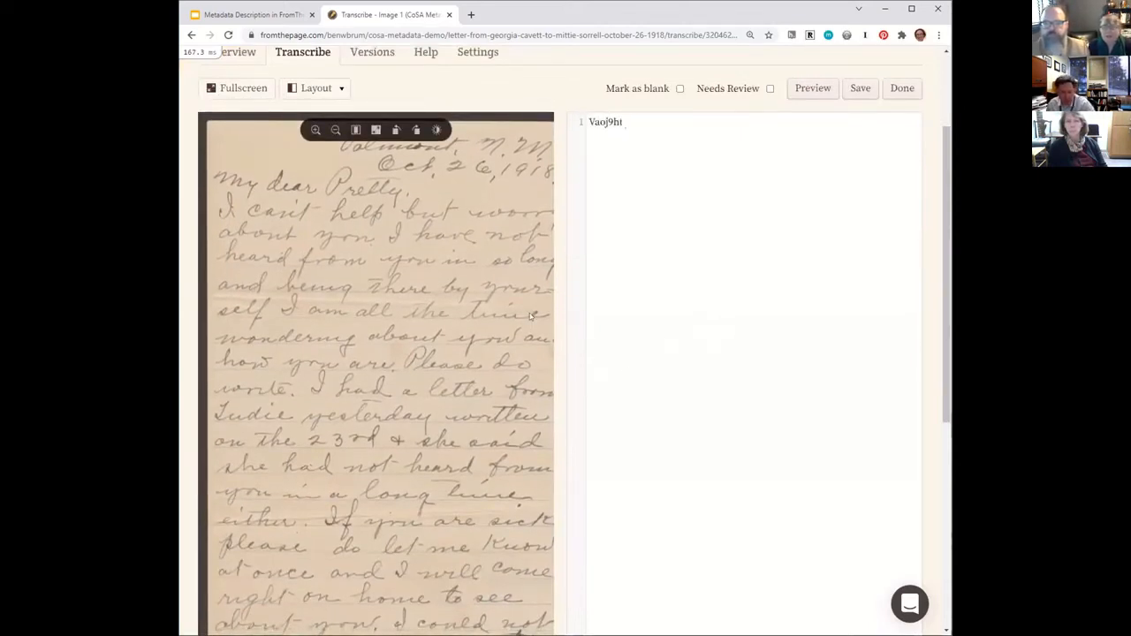
key("BackSpace")
key("BackSpace")
key("BackSpace")
key("BackSpace")
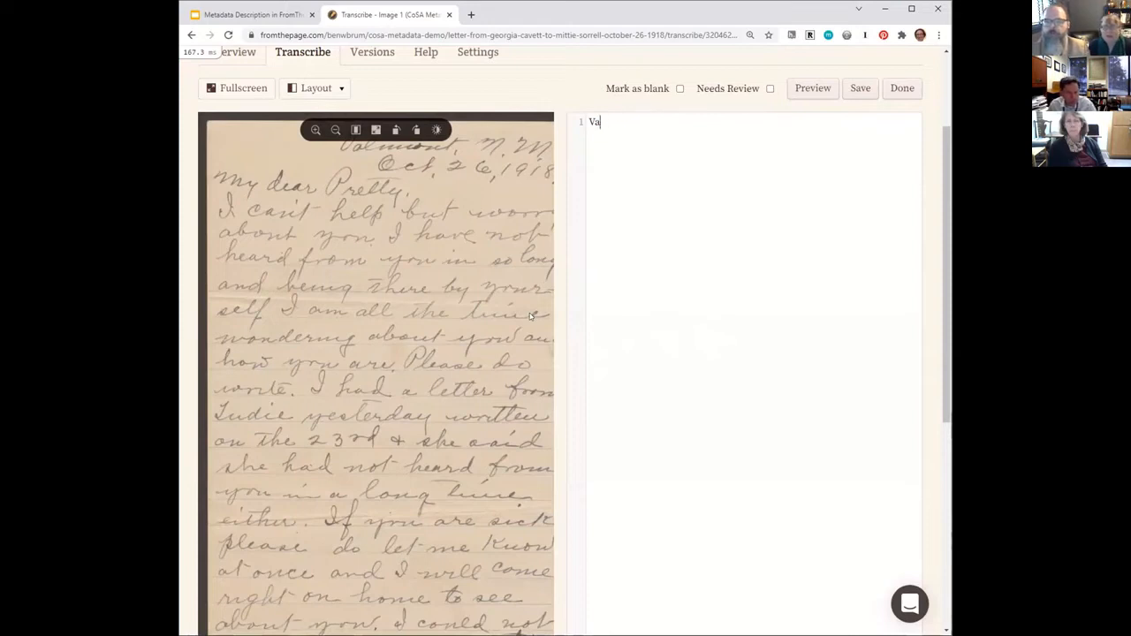
type("lmont N. M ")
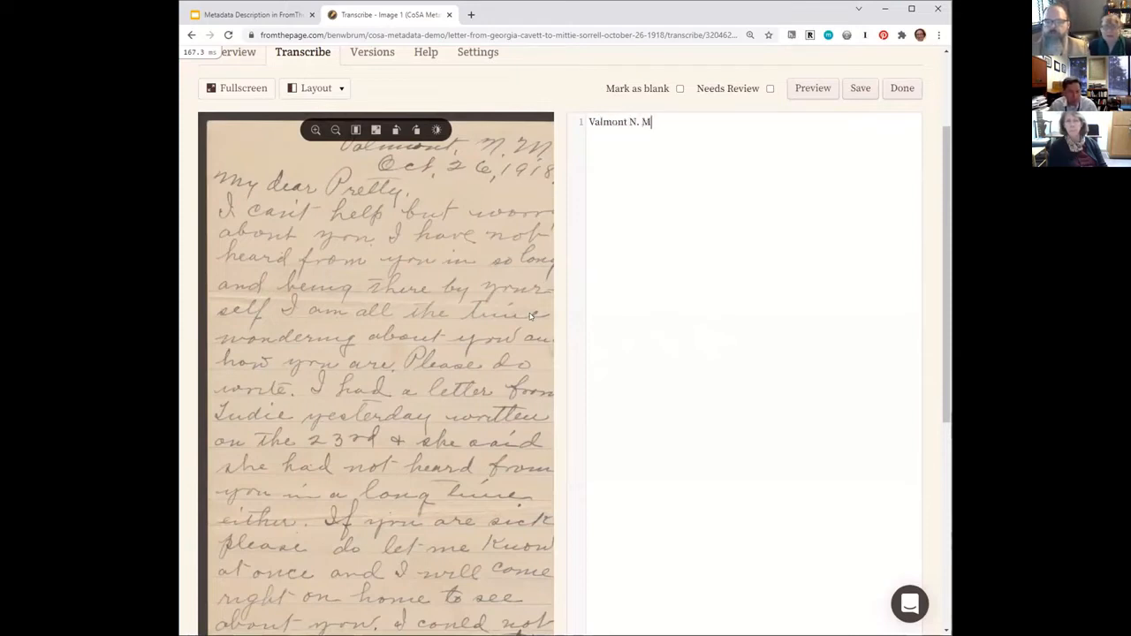
type("Oct. ")
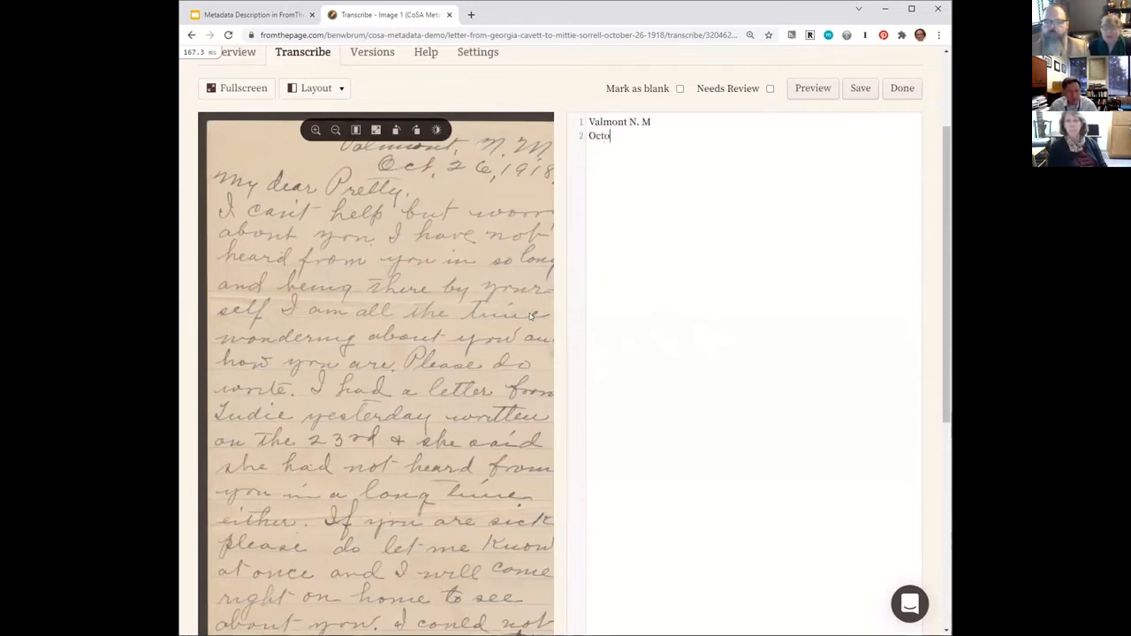
type("26 1918")
Transcribe the salutation "My dear Pretty," and, after a blank line, the opening text "I cant help but worry about you." over two lines.
key("Return")
key("Return")
type("My dear Pretty,  I cant help but")
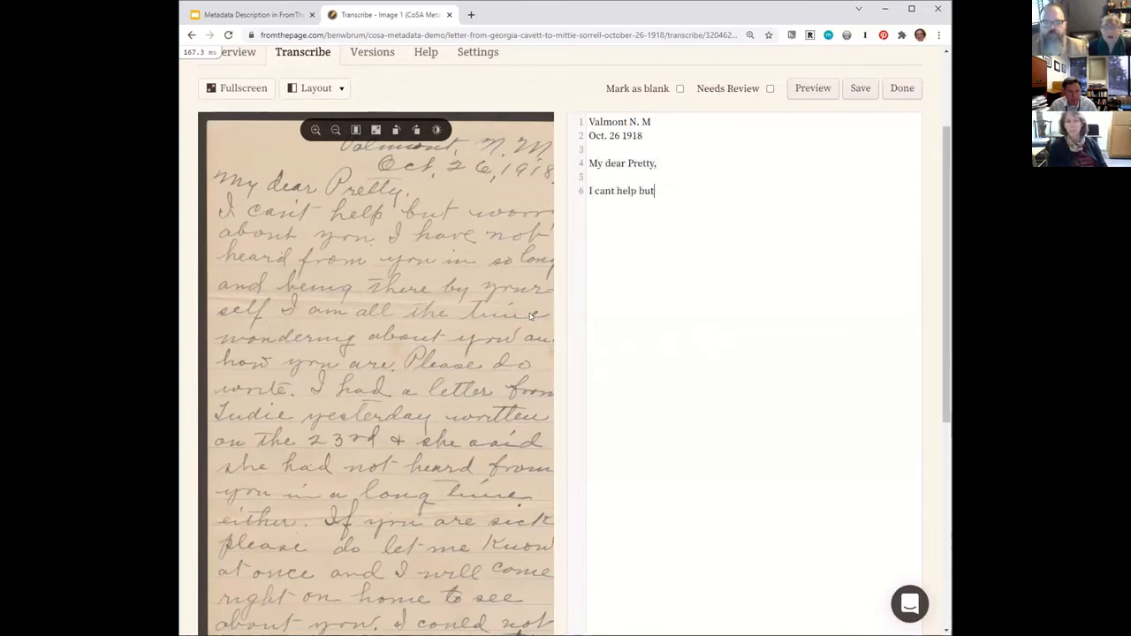
type(" worry")
key("Return")
type("about y")
key("BackSpace")
type("out you.")
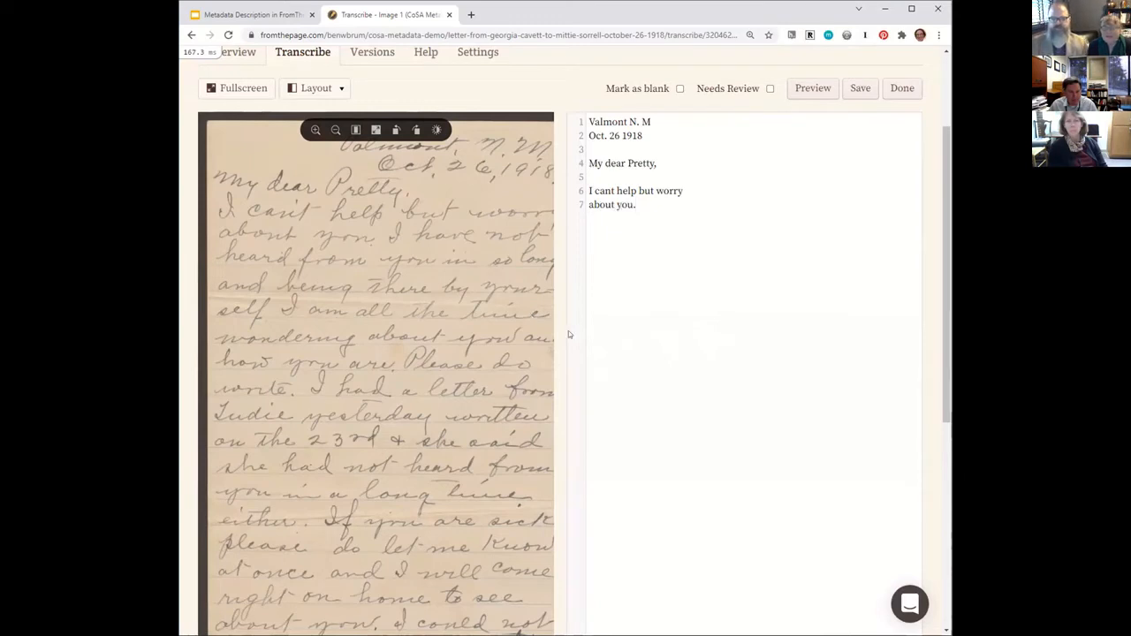
Save the Image 1 transcription and look through the letter's remaining pages, finishing on Image 4.
left_click(861, 89)
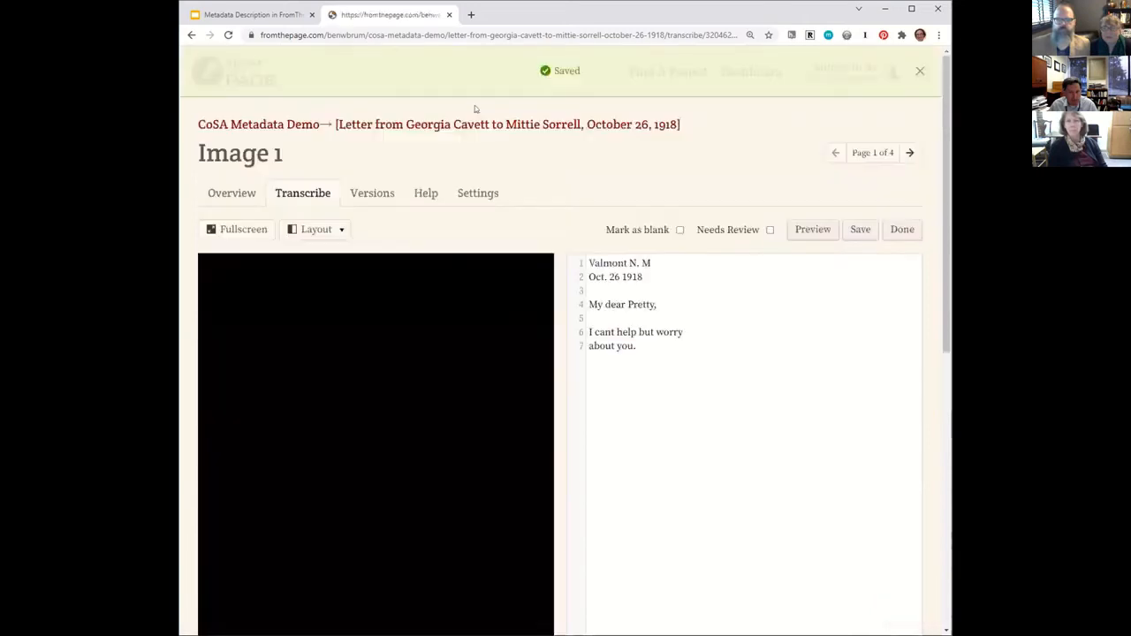
left_click(909, 152)
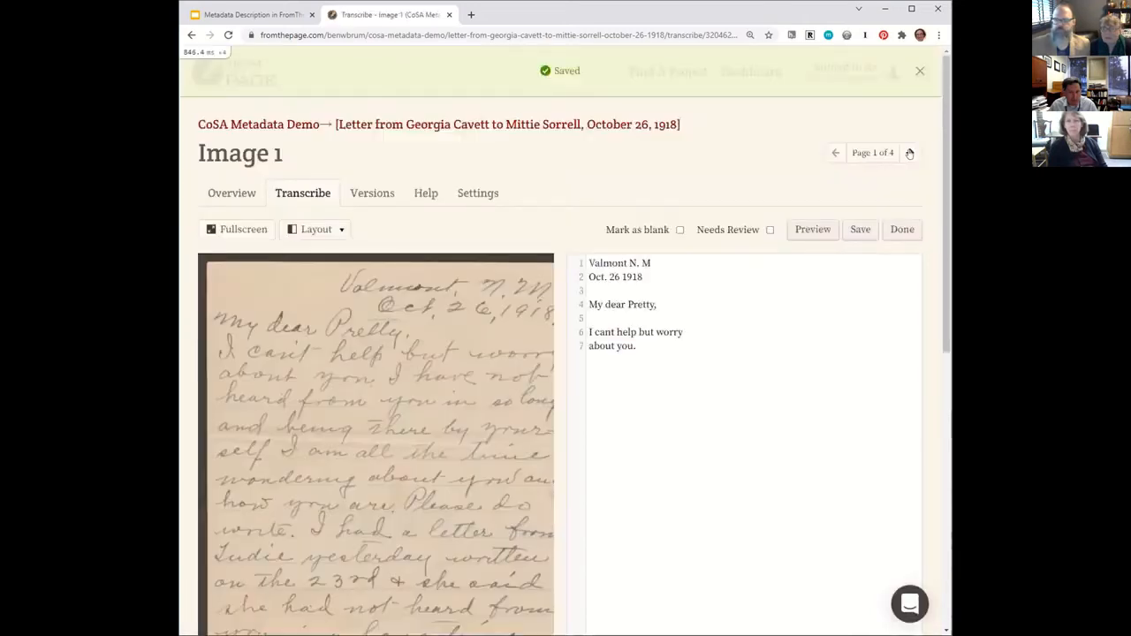
left_click(909, 153)
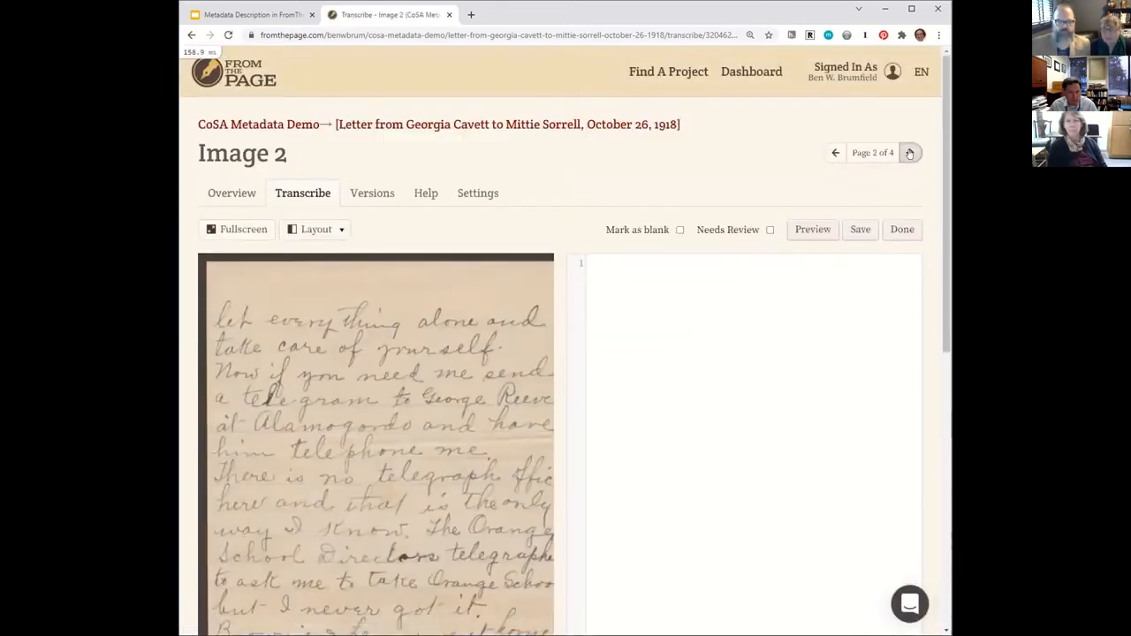
left_click(909, 153)
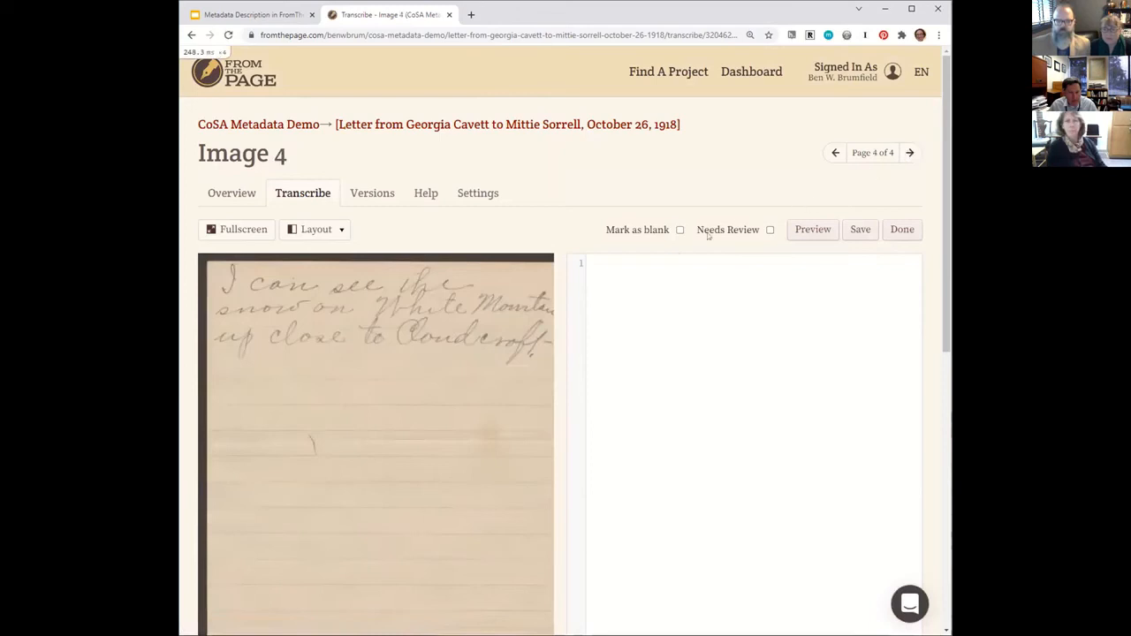
scroll(441, 360, "down", 2)
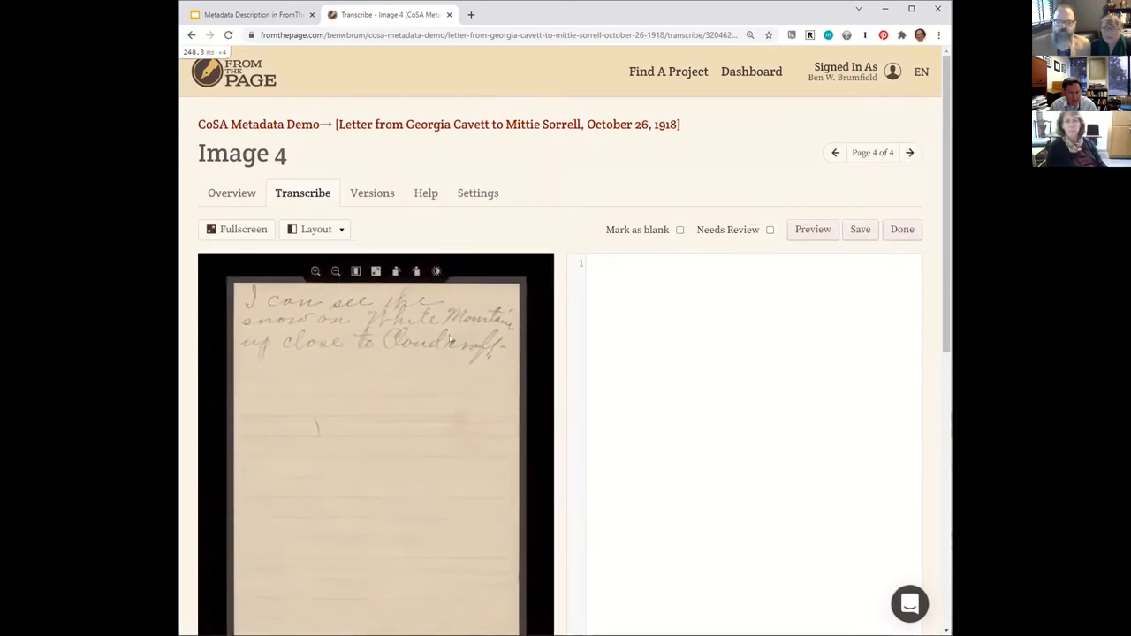
left_click(834, 153)
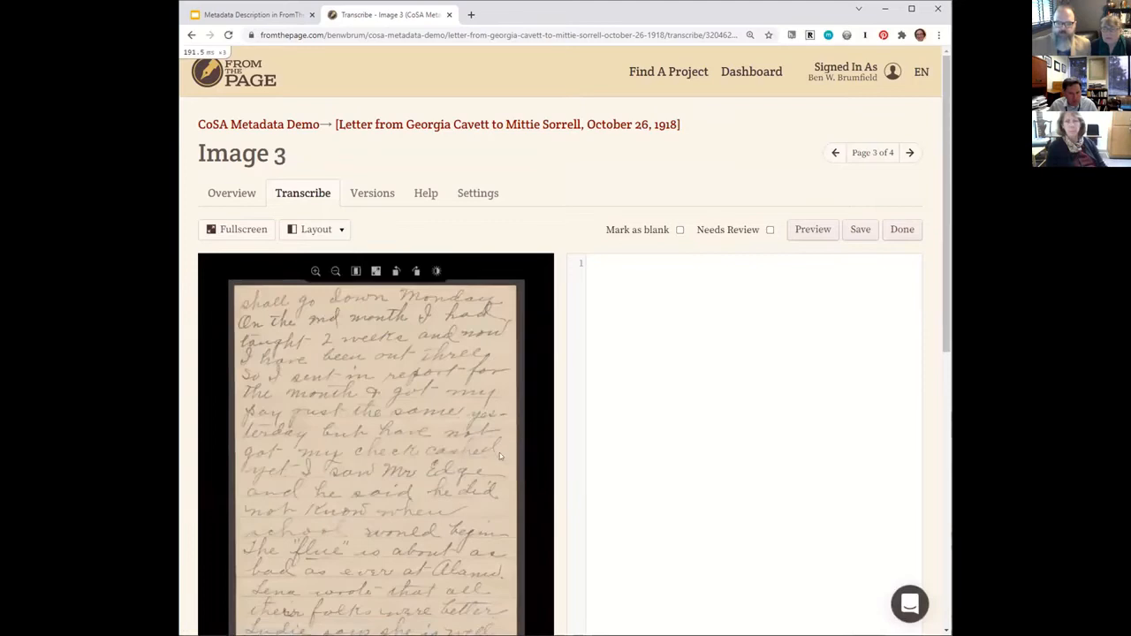
scroll(678, 504, "down", 2)
scroll(677, 500, "up", 1)
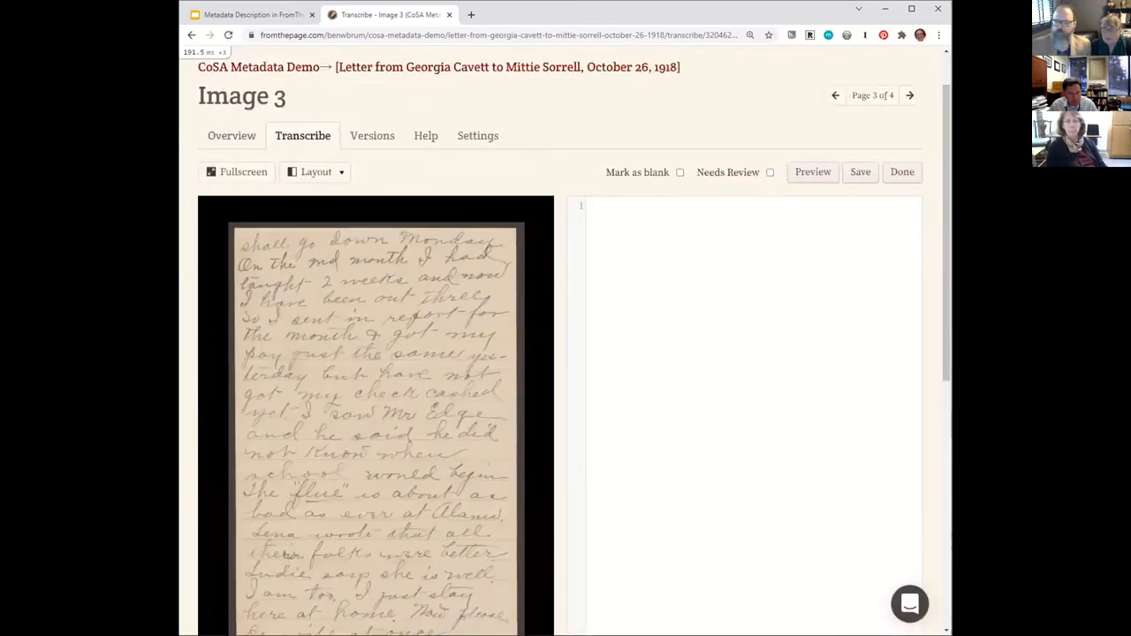
left_click(909, 96)
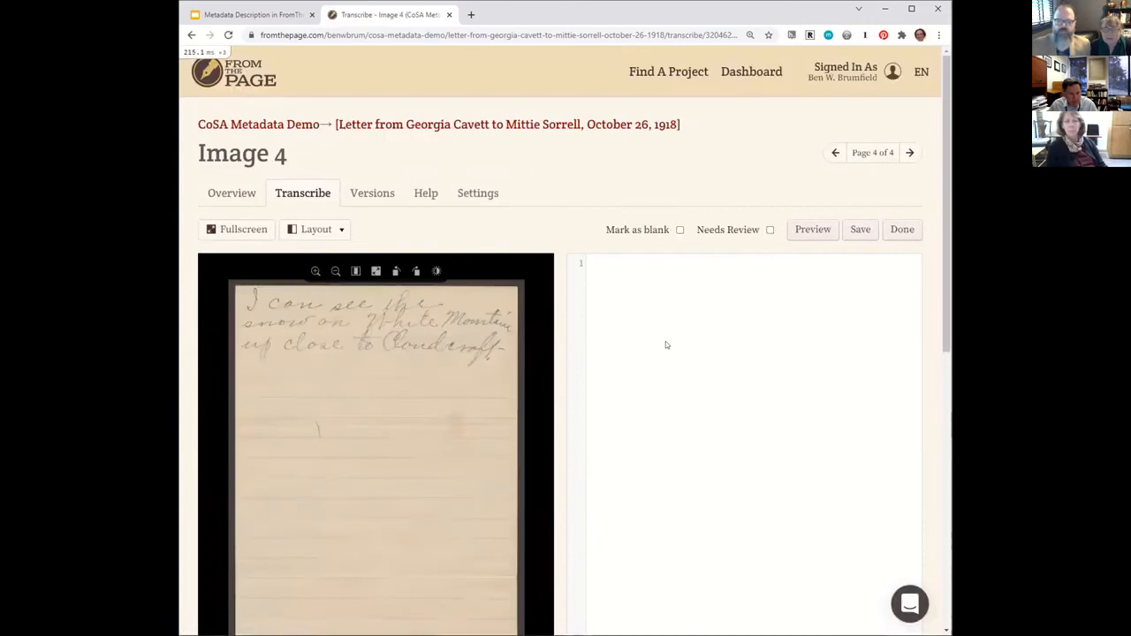
Transcribe Image 4 as "I can see the snow on White Mountain" and "up close to Cloudcroft" on two lines, save it, and open the letter's metadata description.
type("I c")
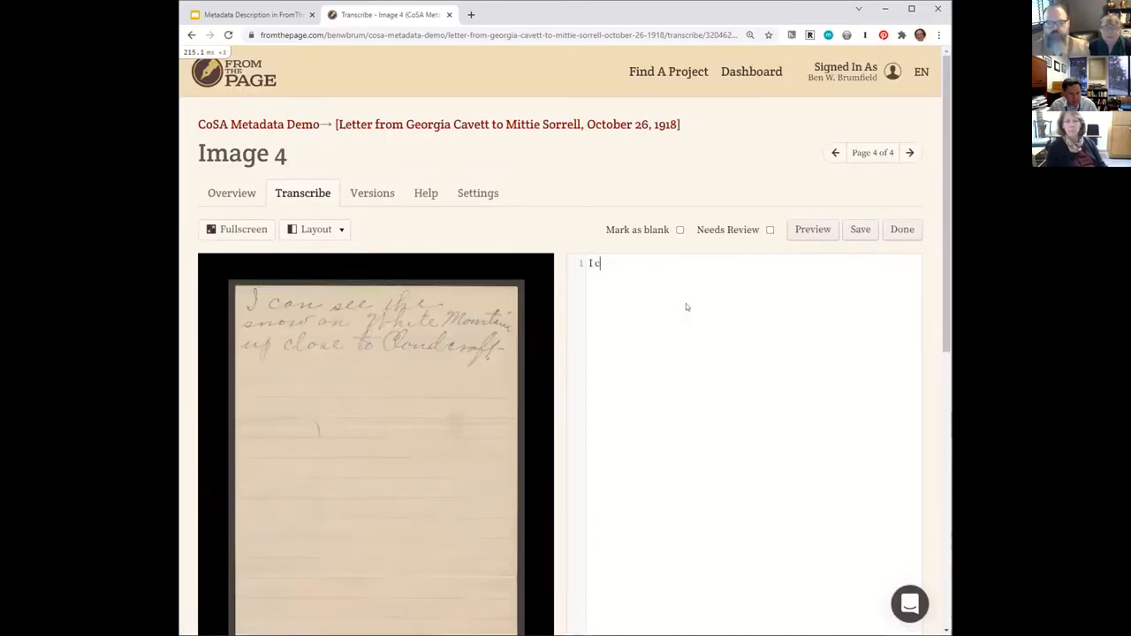
type("an see the snow on ")
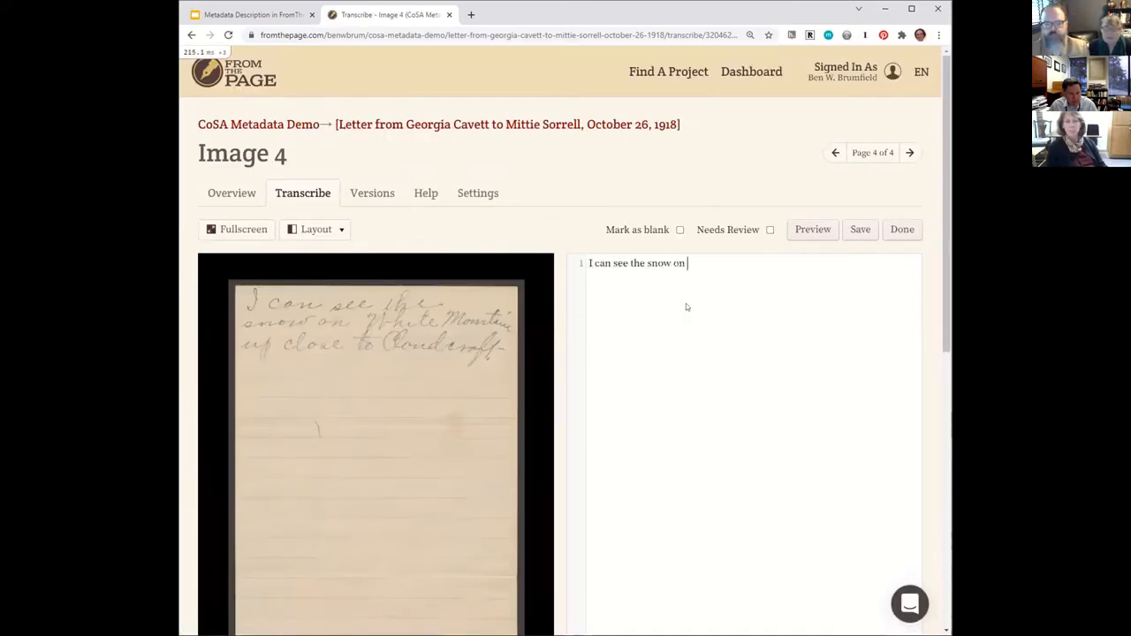
type("White Mountain")
key("Return")
type("up close to ")
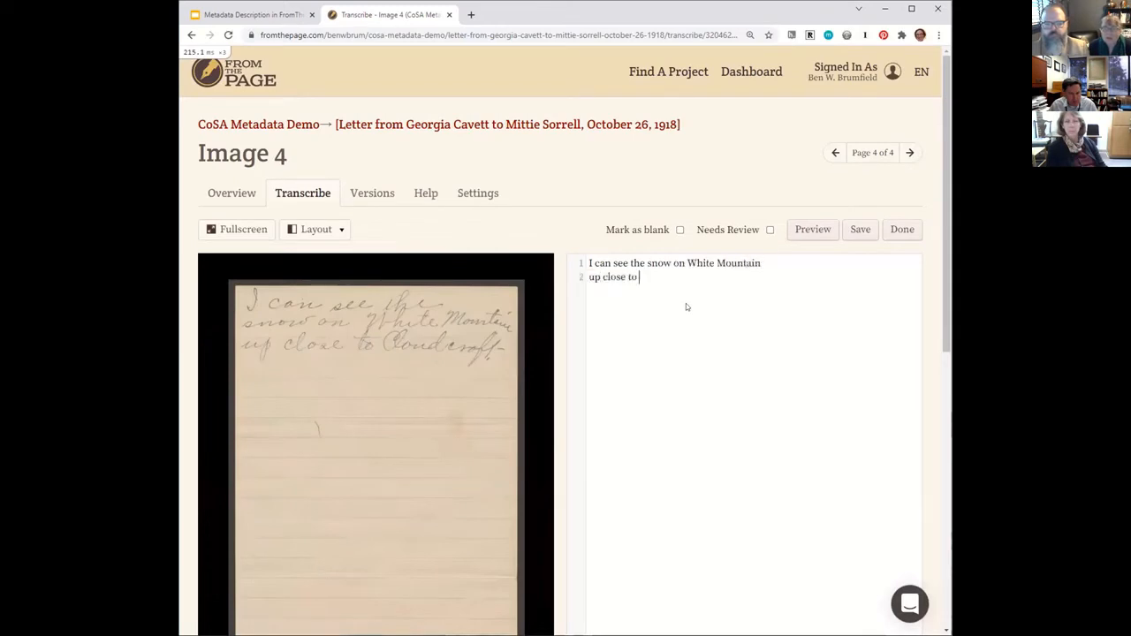
type("Cloudcroft")
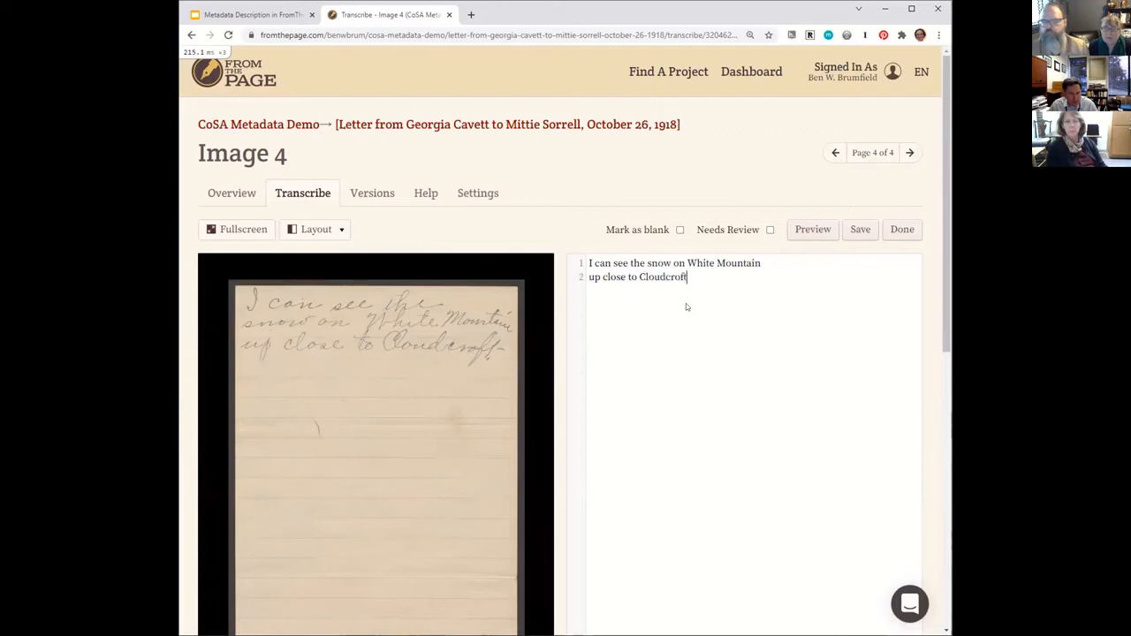
left_click(860, 232)
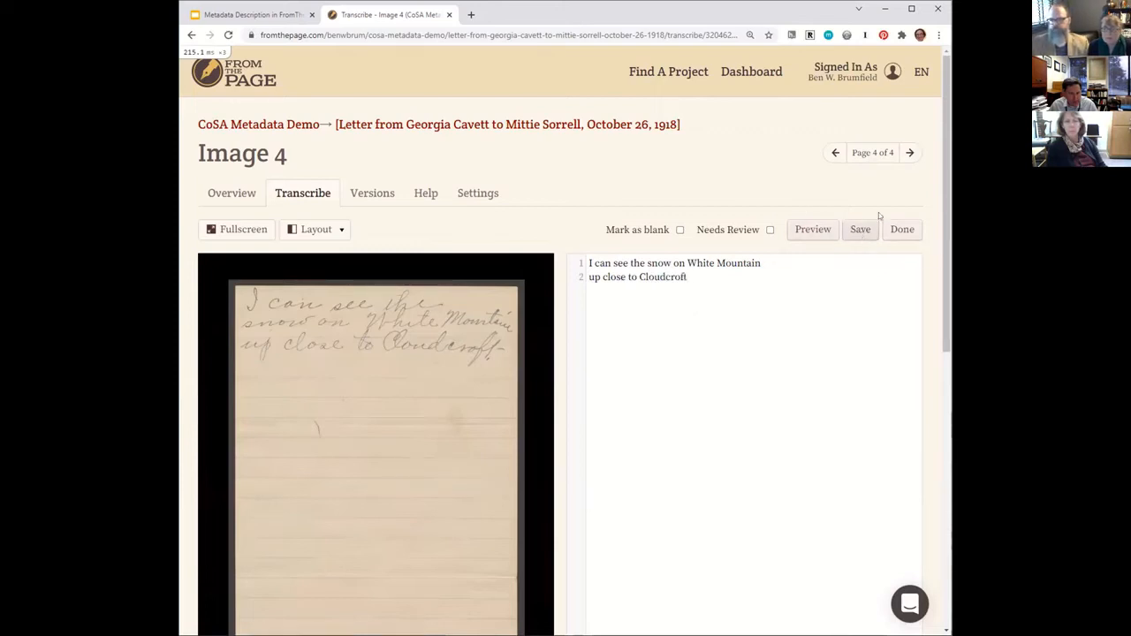
left_click(908, 153)
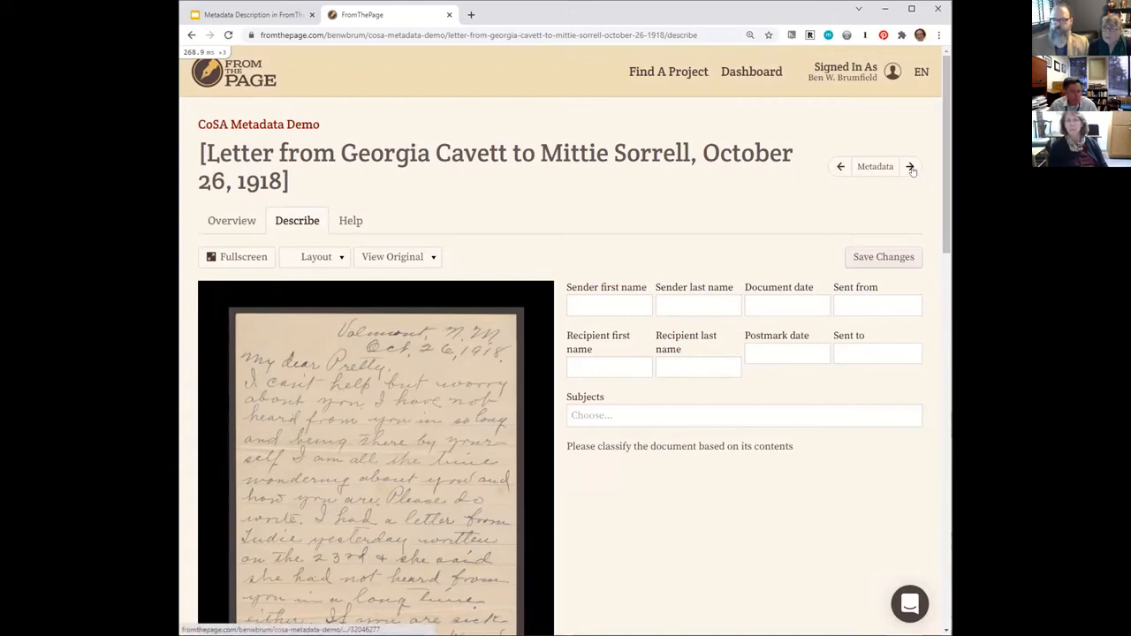
Enter the name from the letter's salutation as the sender's first name.
left_click(623, 301)
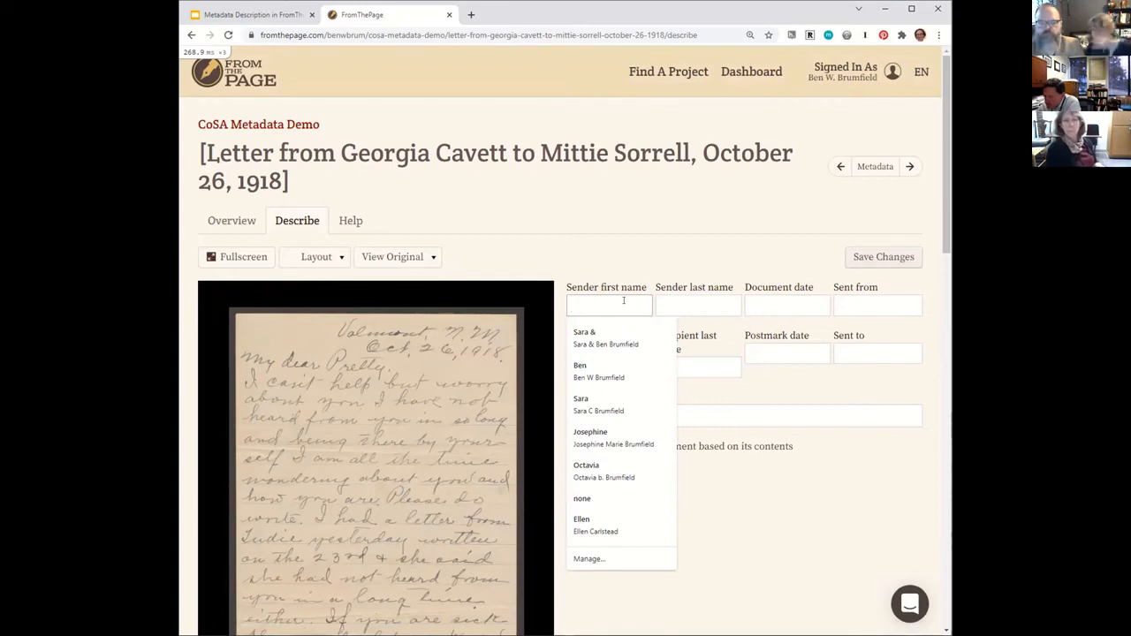
type("Pretty")
key("Tab")
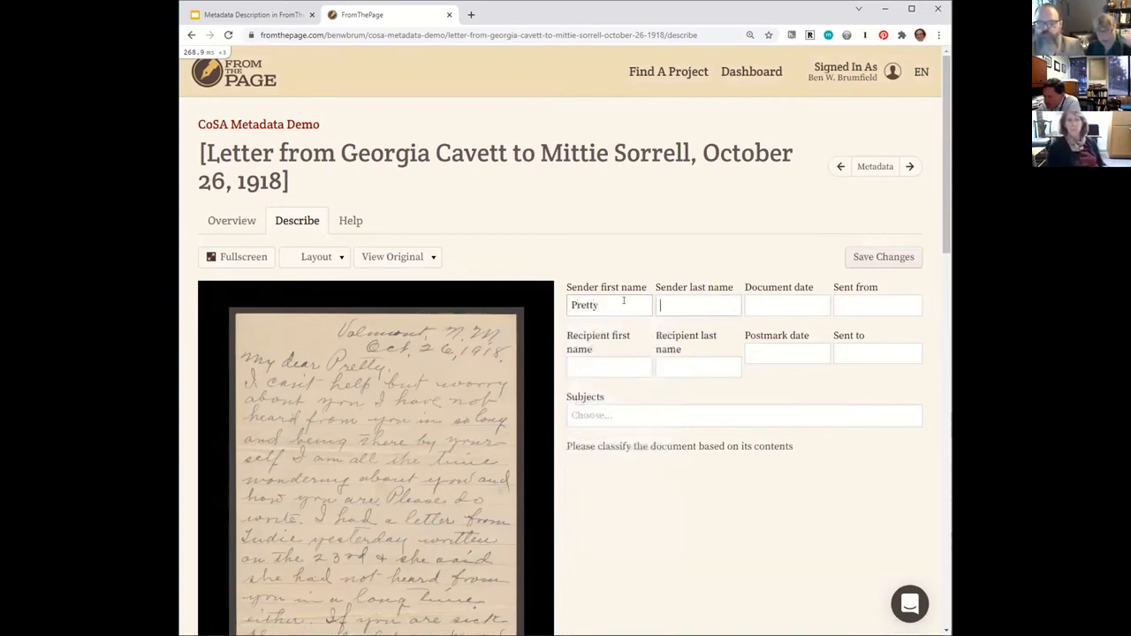
Set the document date to 1918-10-26 and the sent-from place to "Valmont NM", leaving the sender's last name blank.
key("Tab")
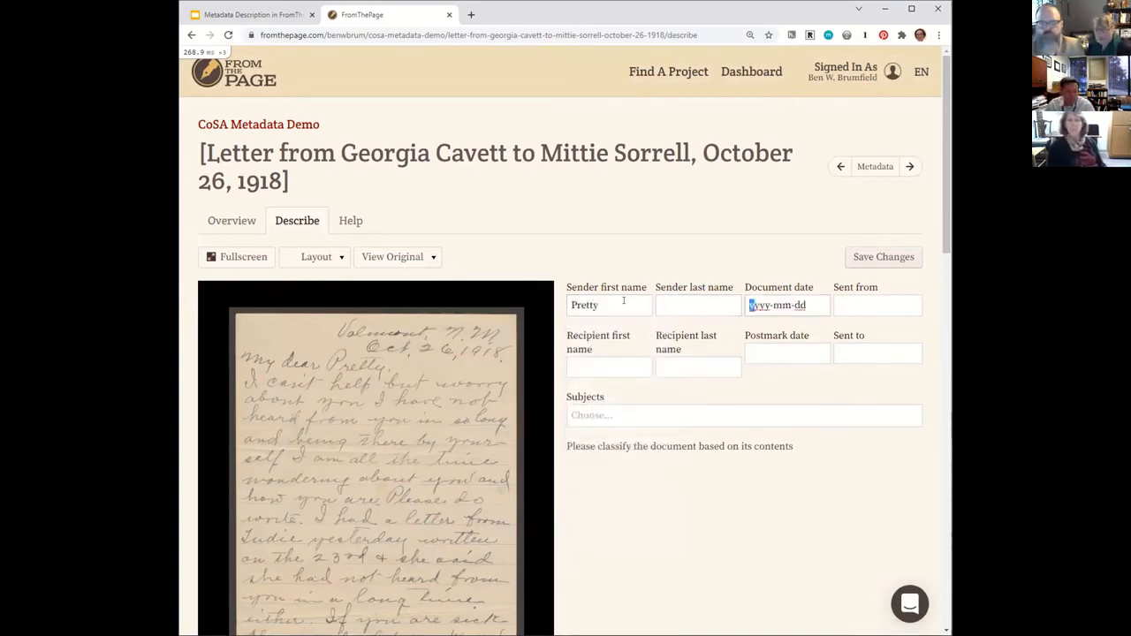
type("918-mm-dd")
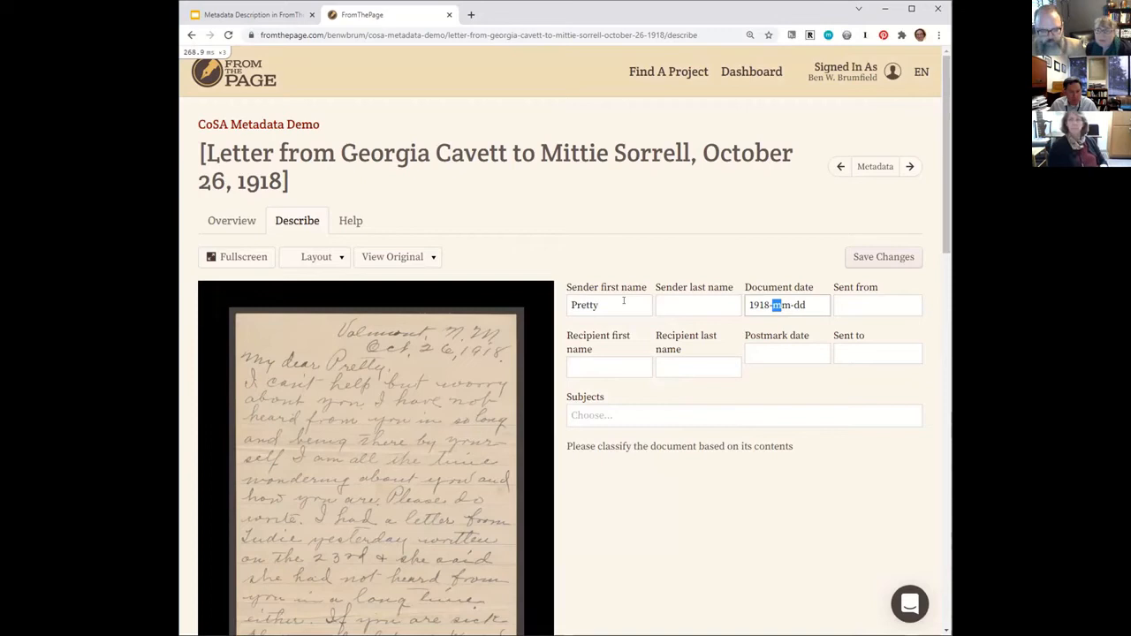
type("10-26")
key("Tab")
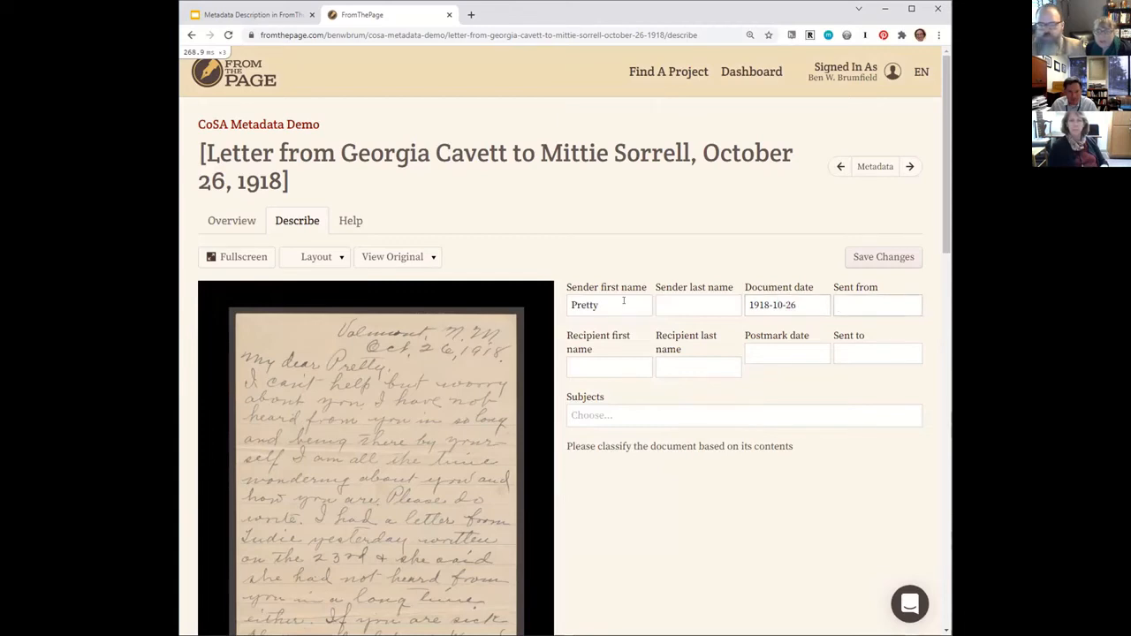
type("V")
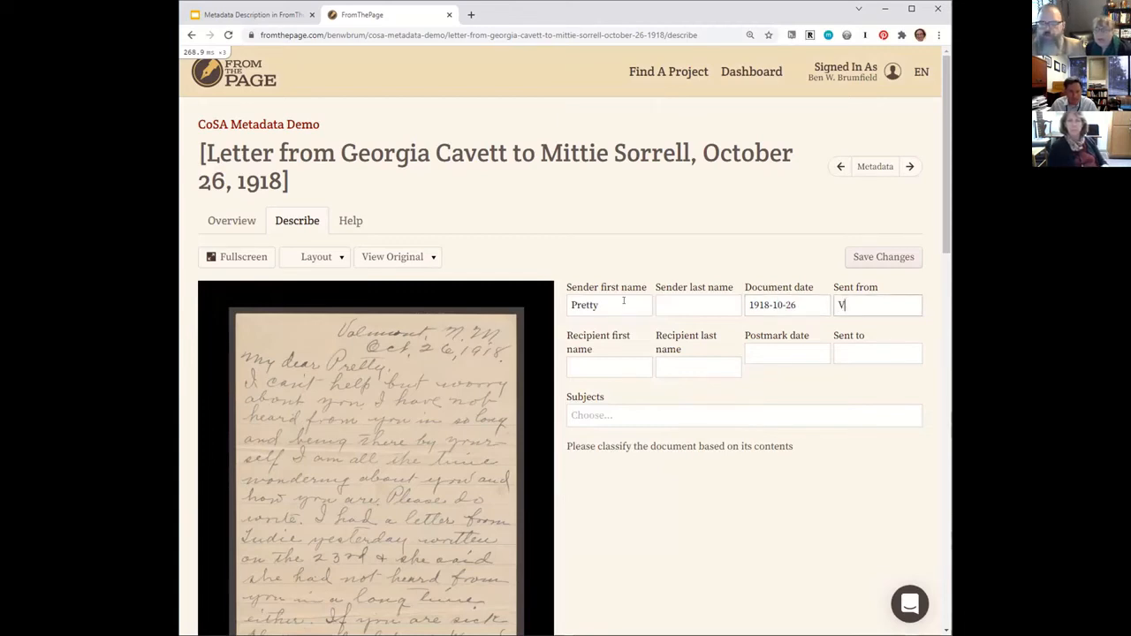
type("almont NM")
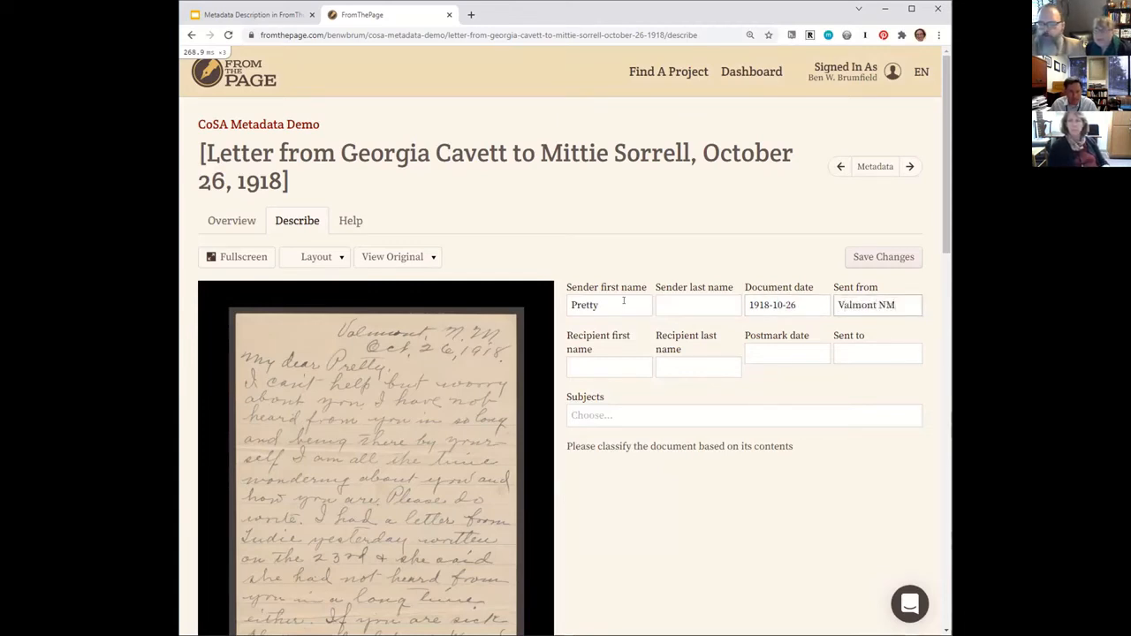
key("Tab")
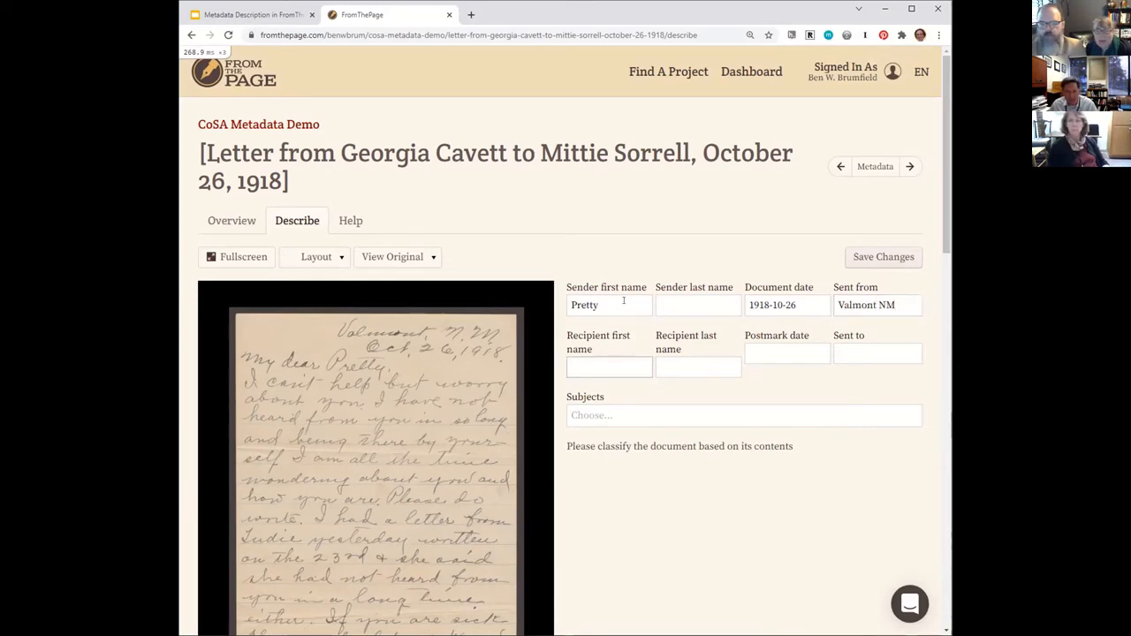
Clear the sender's first name and enter the salutation's name as the recipient's first name instead.
key("shift+Tab")
key("shift+Tab")
key("shift+Tab")
key("shift+Tab")
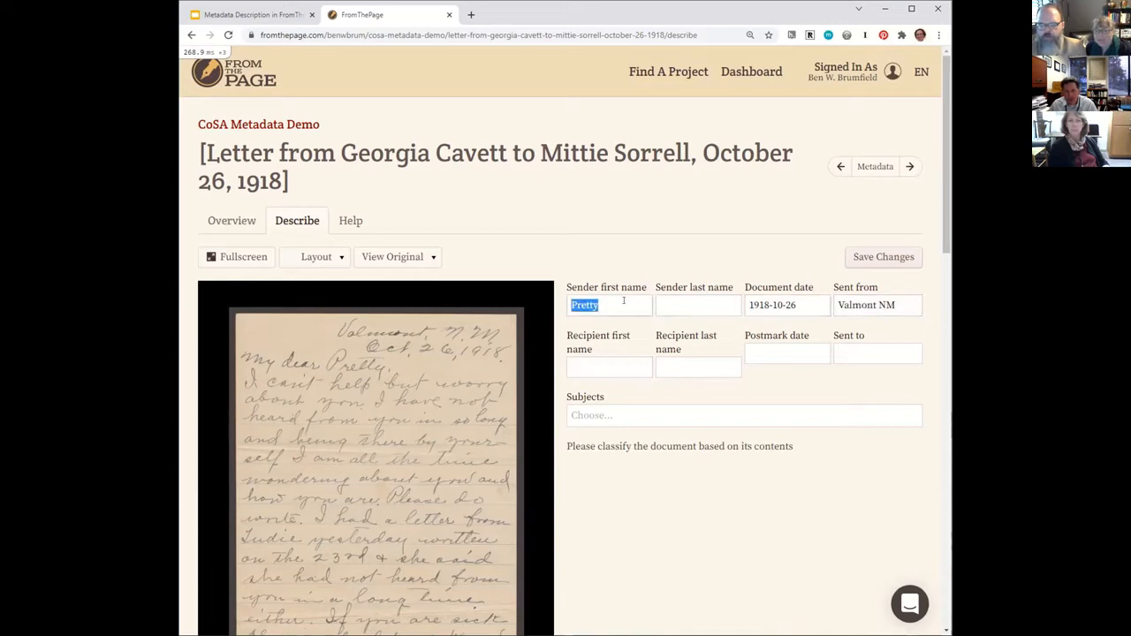
key("BackSpace")
key("Tab")
key("Tab")
key("Tab")
key("Tab")
type("Pretty")
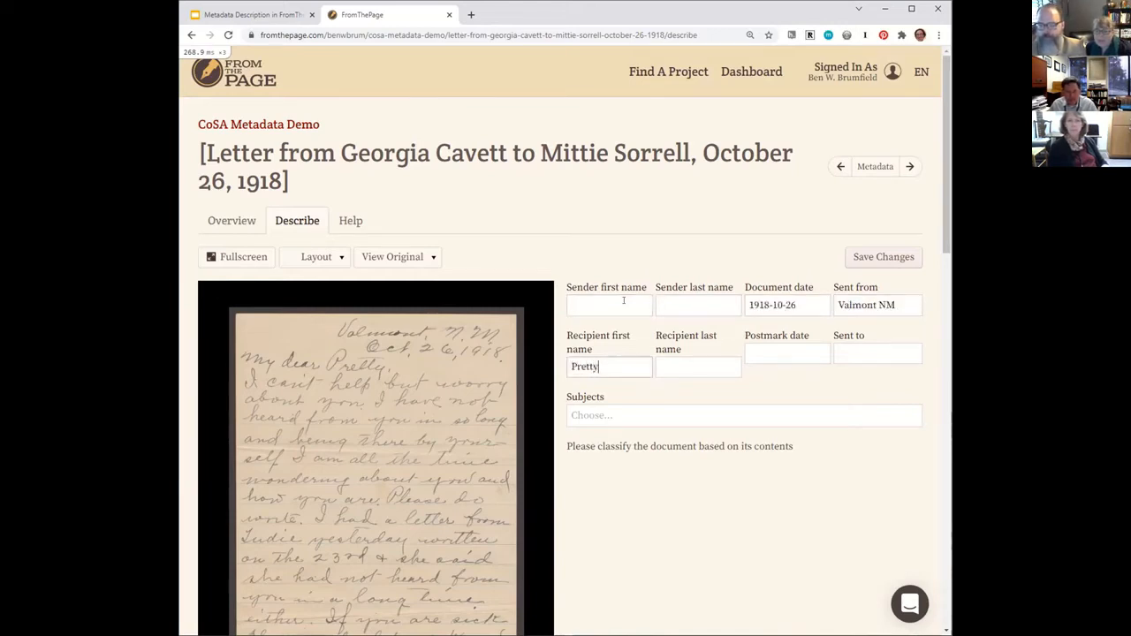
key("Tab")
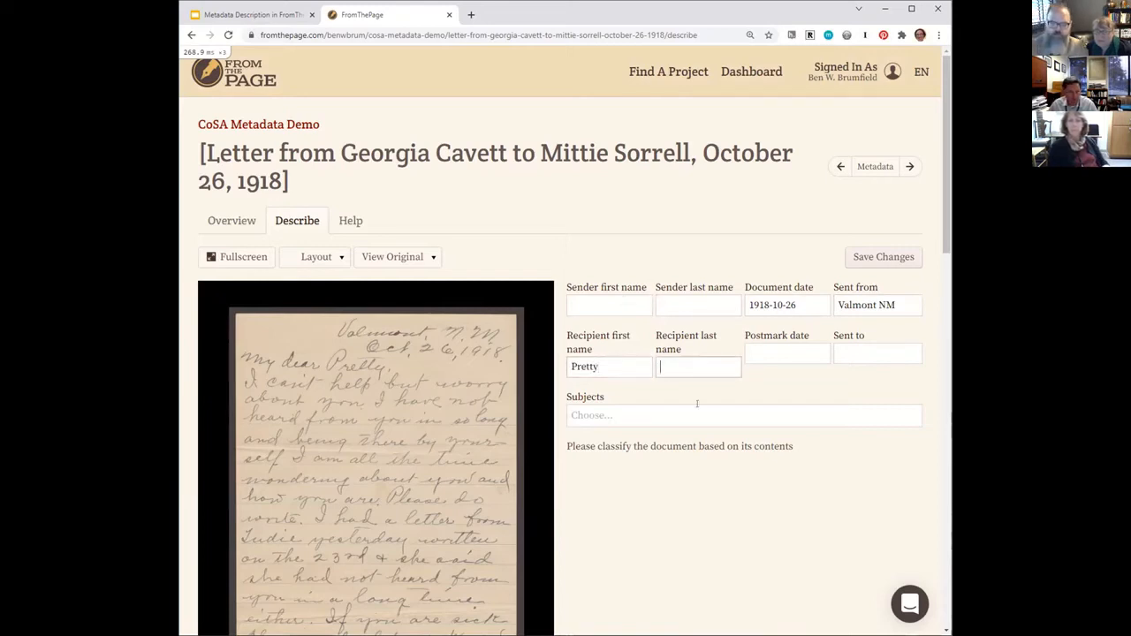
Classify the letter under the subject "Domestic life".
mouse_move(467, 520)
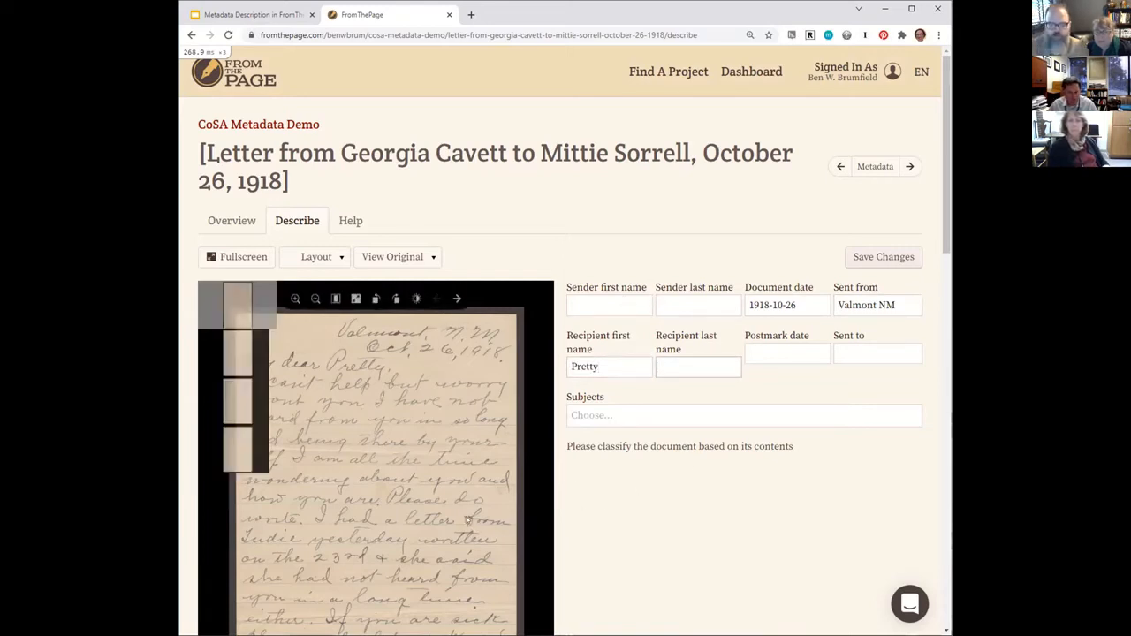
left_click(672, 412)
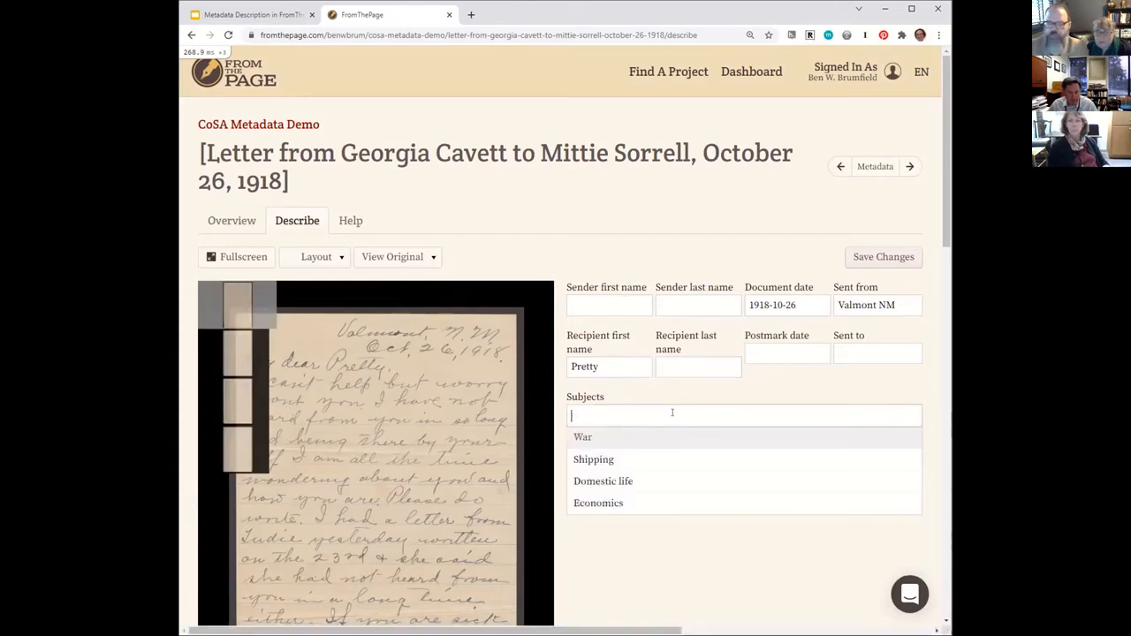
left_click(649, 480)
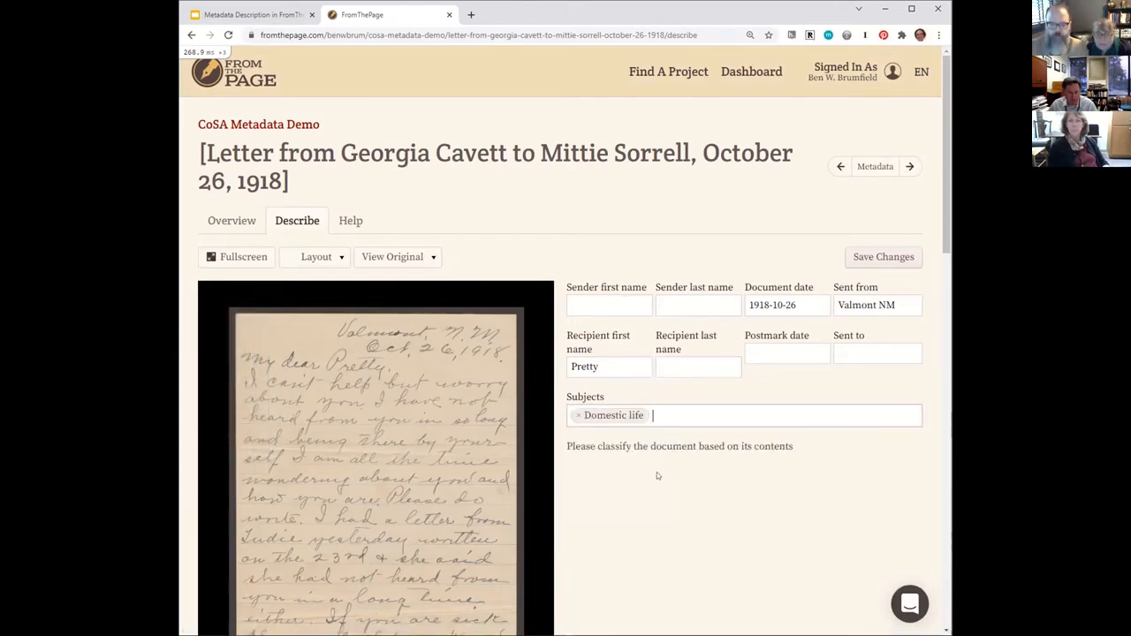
Look back and forth through the letter's four page images, checking their contents against the description fields.
mouse_move(475, 522)
scroll(478, 546, "down", 2)
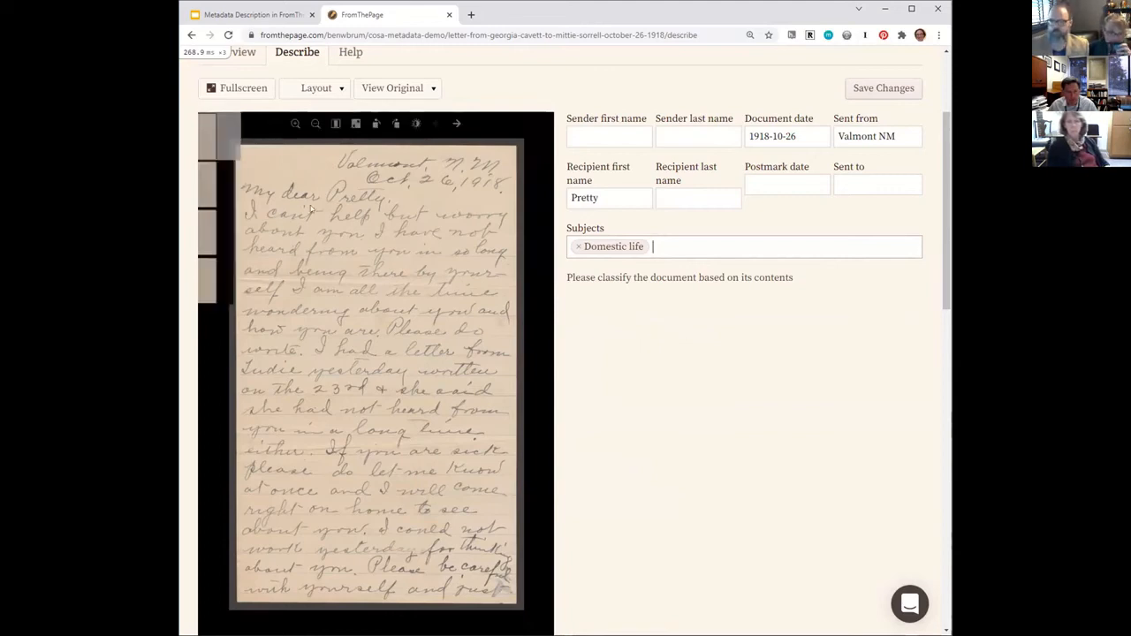
left_click(237, 183)
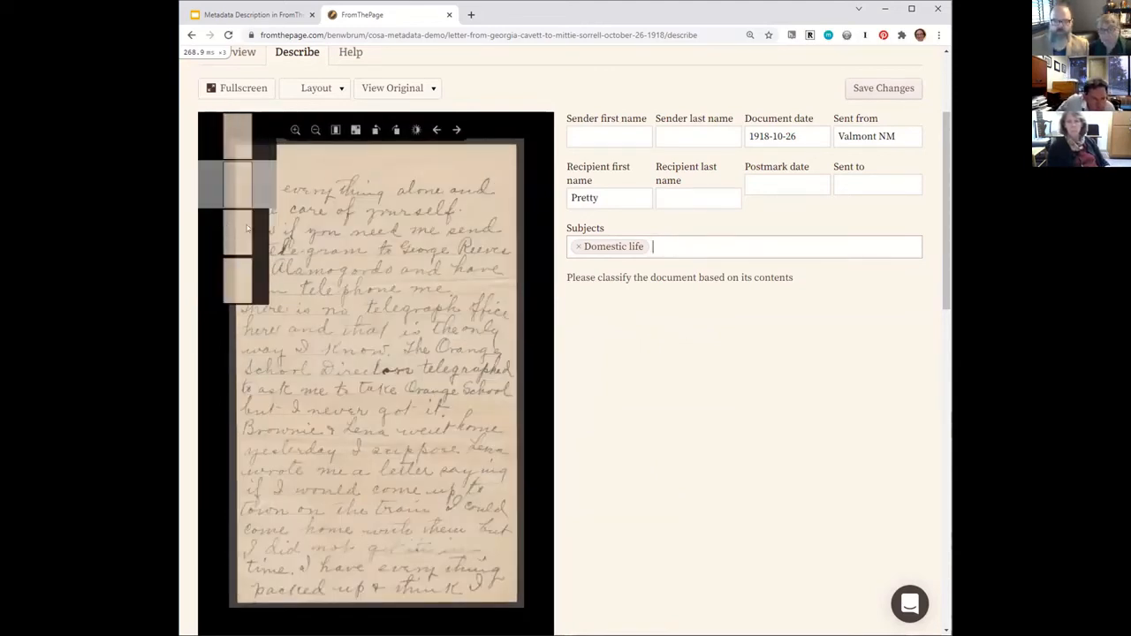
left_click(245, 226)
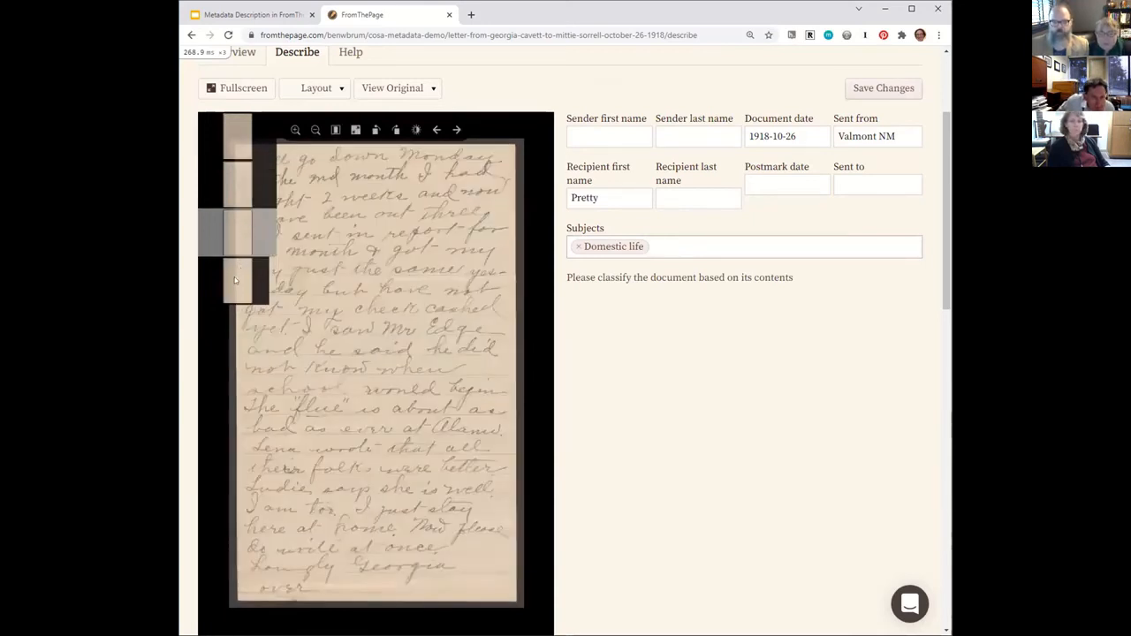
left_click(227, 289)
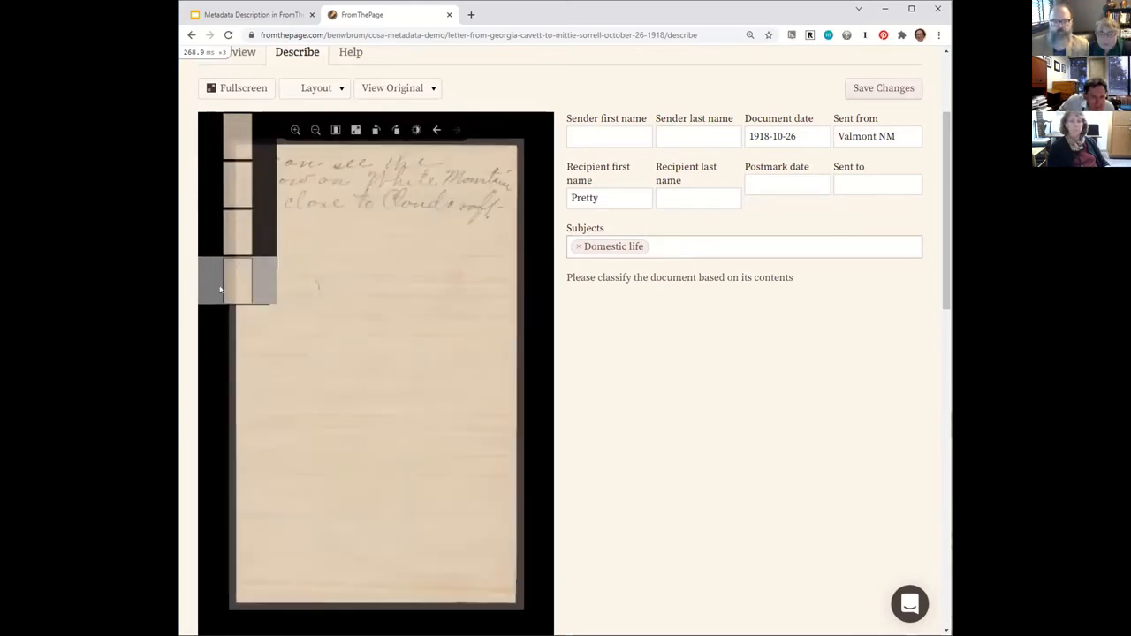
left_click(235, 235)
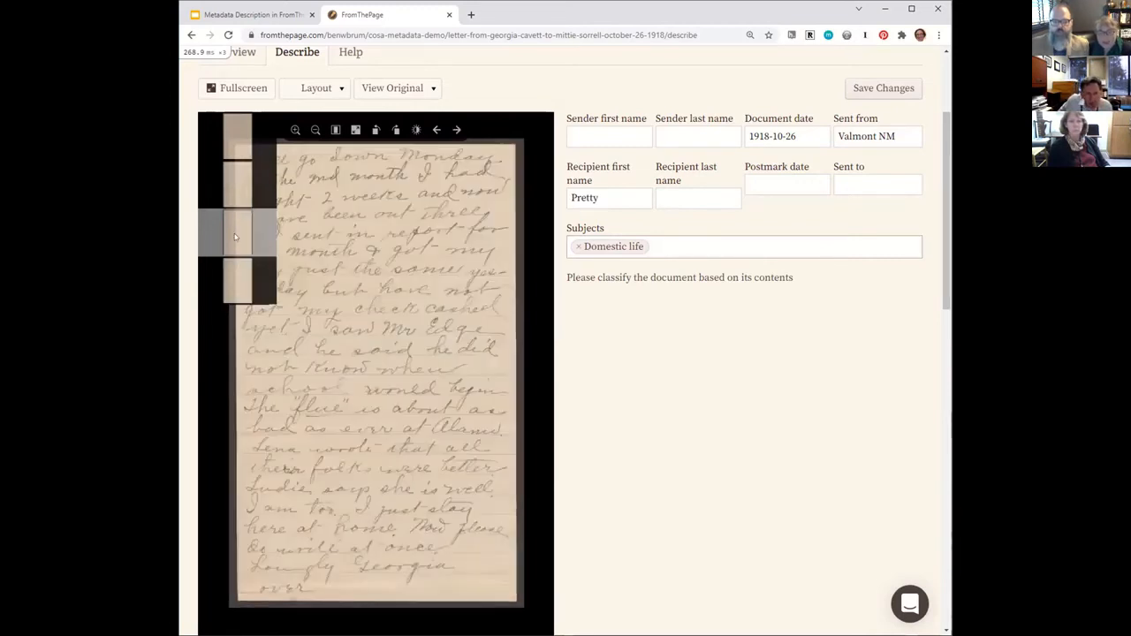
left_click(243, 182)
left_click(246, 142)
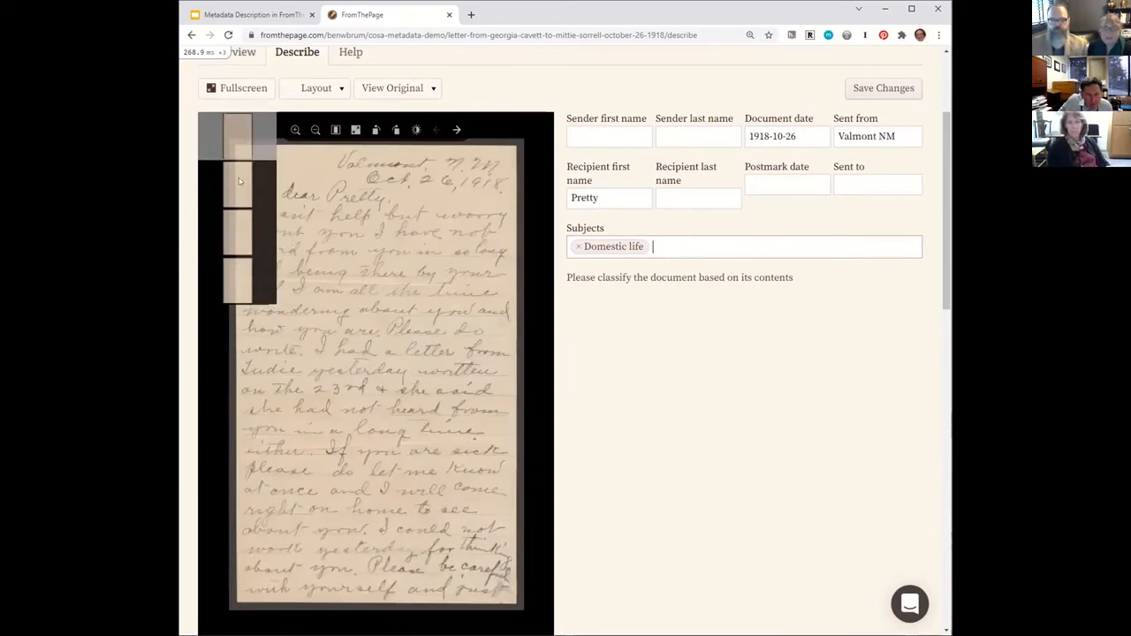
left_click(238, 178)
left_click(235, 238)
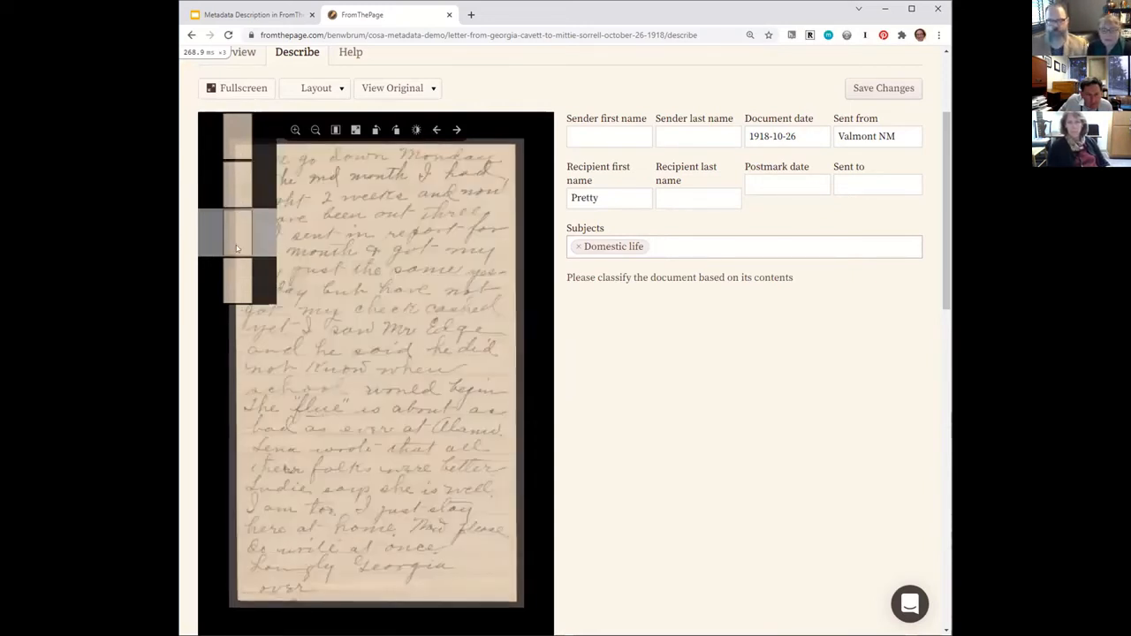
Page backward from the letter's fourth image to its first, and return to the signed third page.
left_click(238, 285)
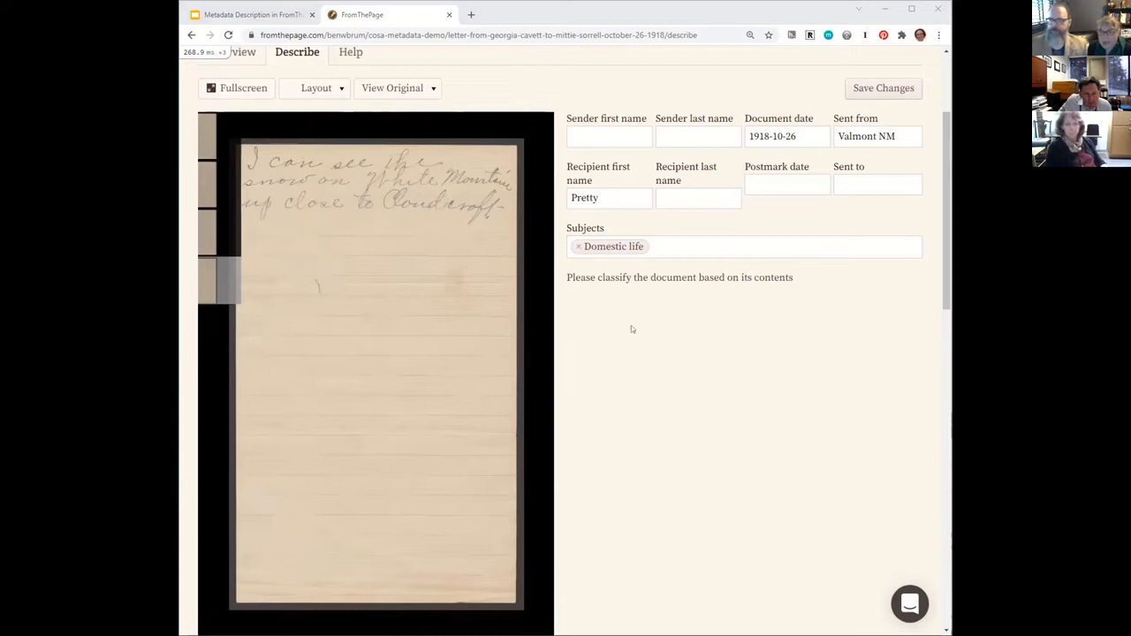
left_click(238, 227)
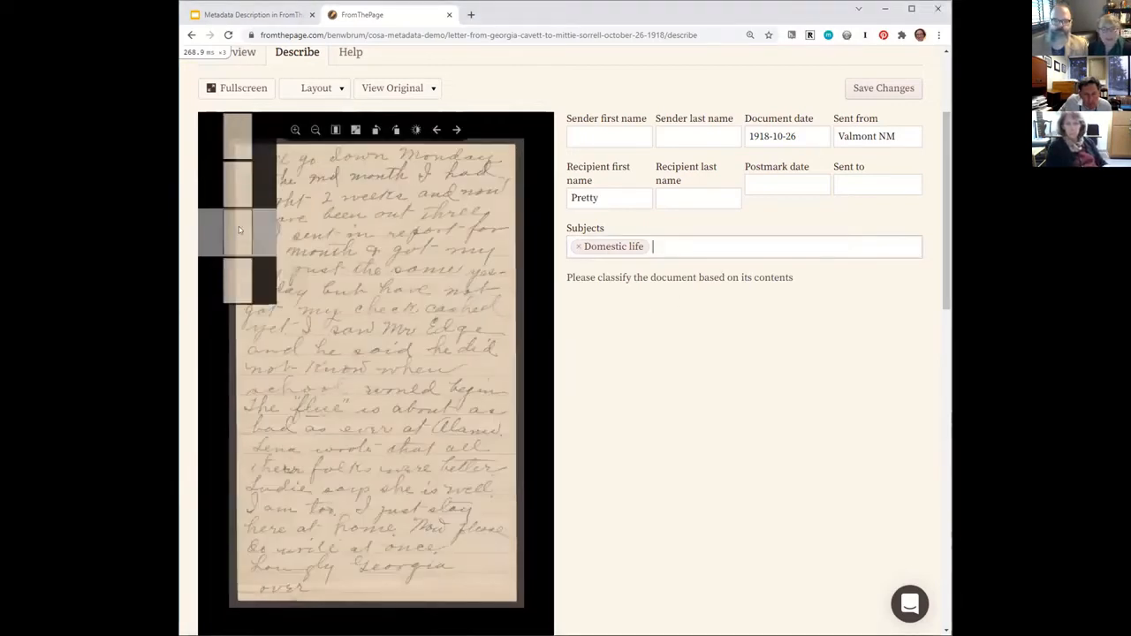
left_click(236, 162)
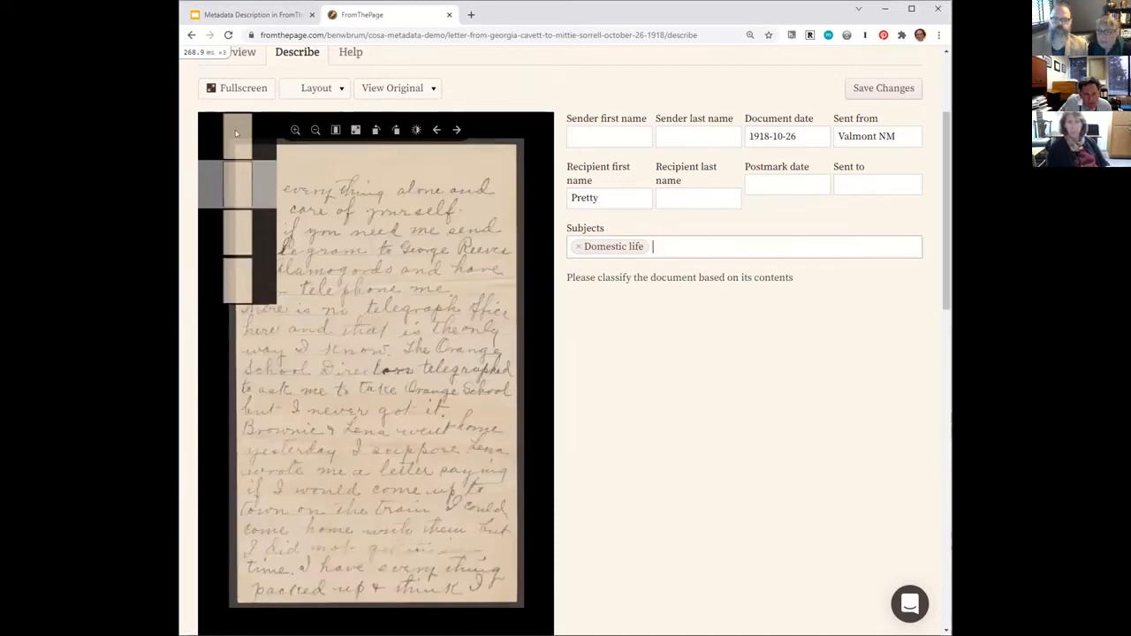
left_click(236, 133)
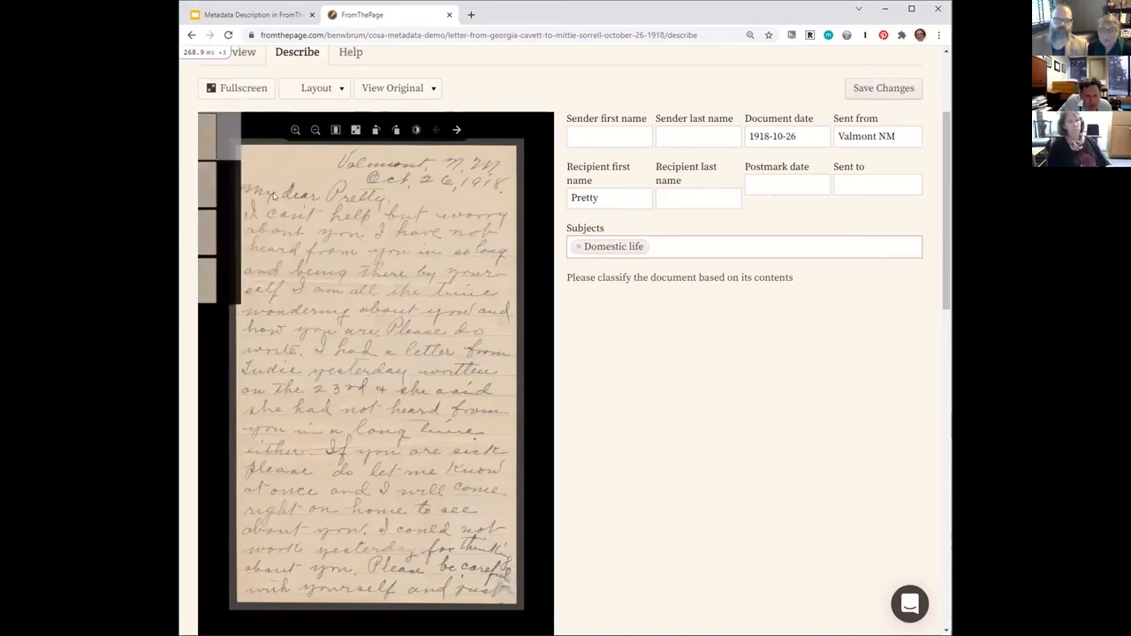
left_click(457, 130)
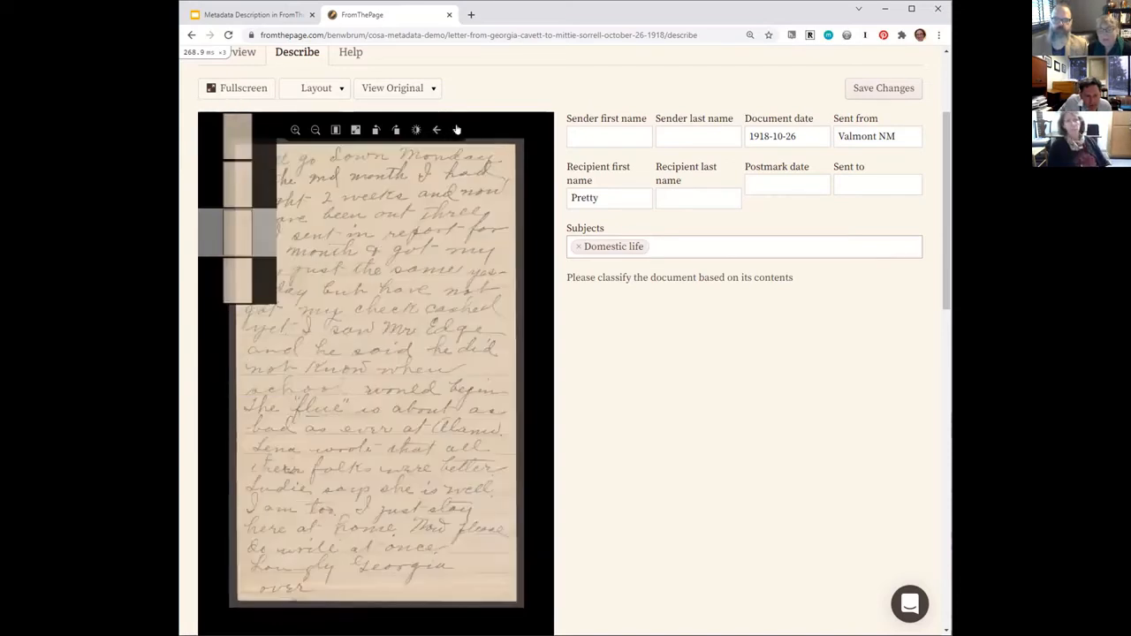
left_click(457, 130)
left_click(436, 130)
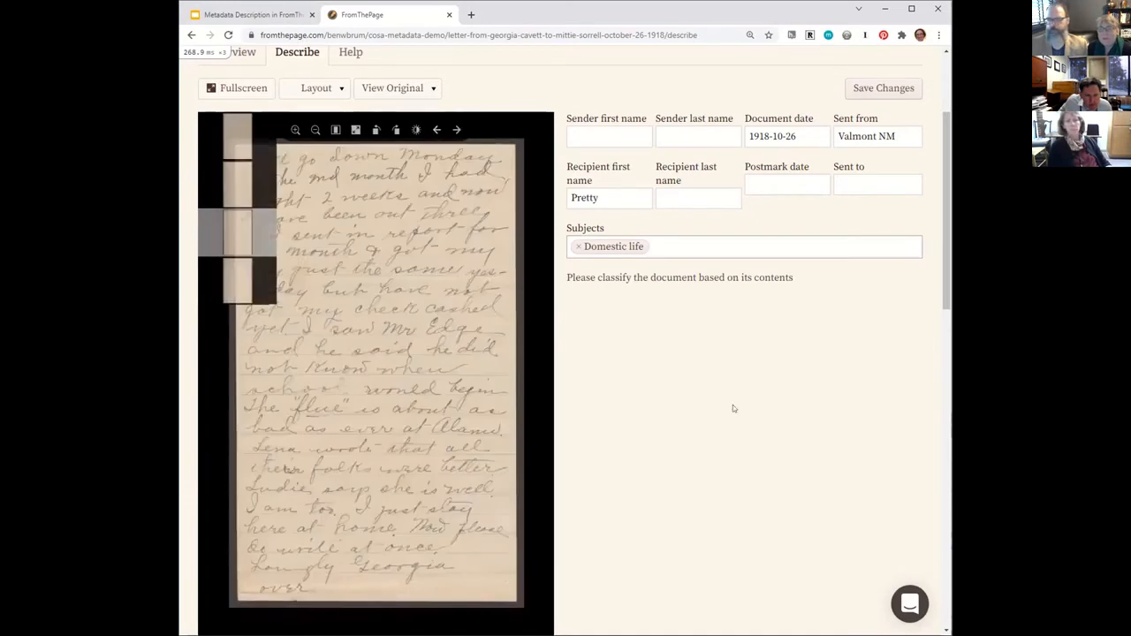
Save the completed description of the October 26, 1918 letter.
left_click(862, 89)
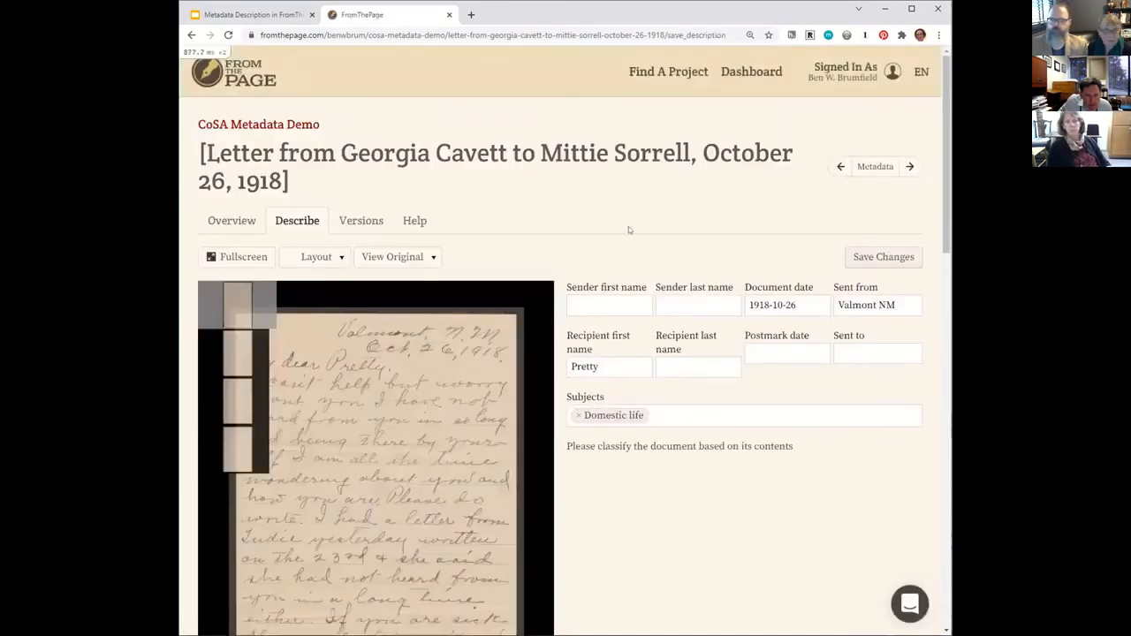
scroll(629, 222, "down", 5)
scroll(629, 223, "up", 4)
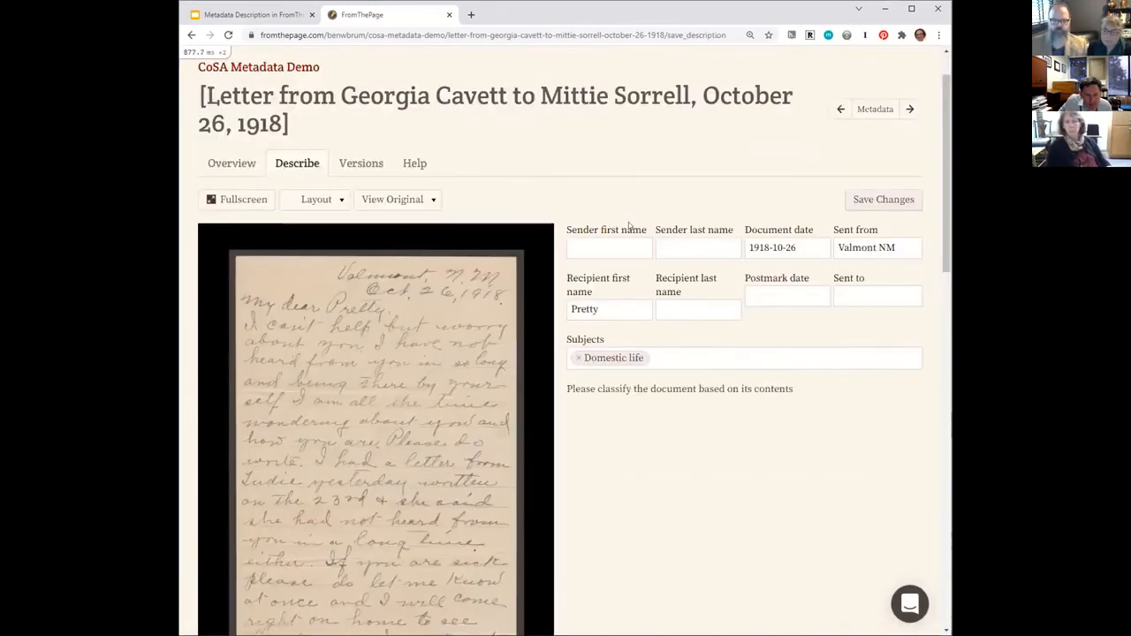
Display the transcribed text of the letter's pages beside the description fields instead of the page images.
left_click(407, 201)
left_click(394, 244)
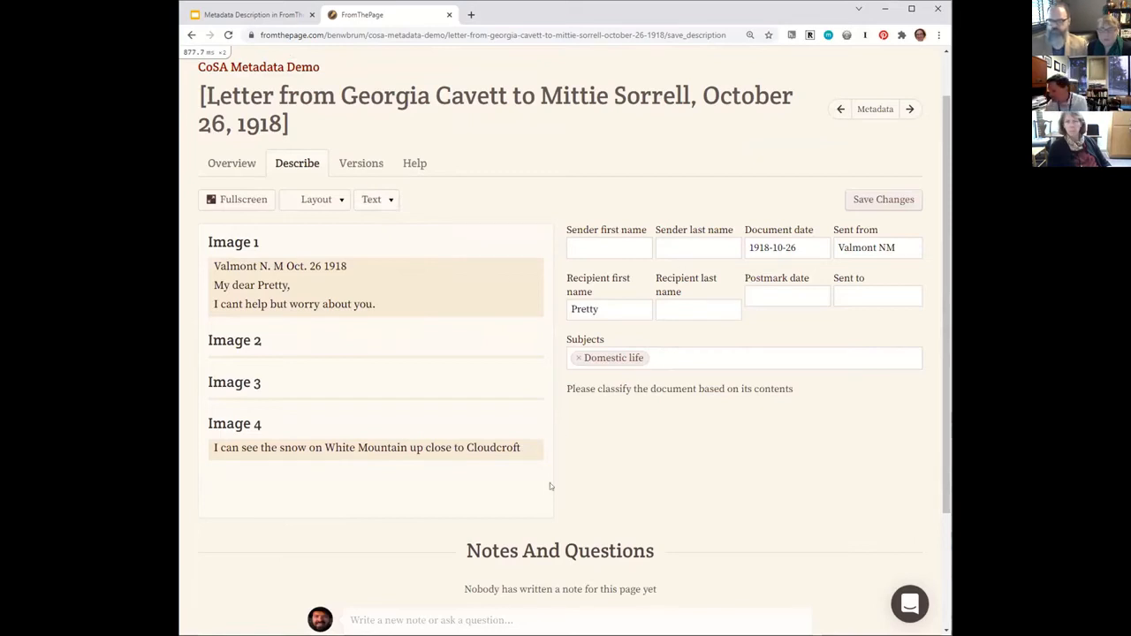
left_click(371, 201)
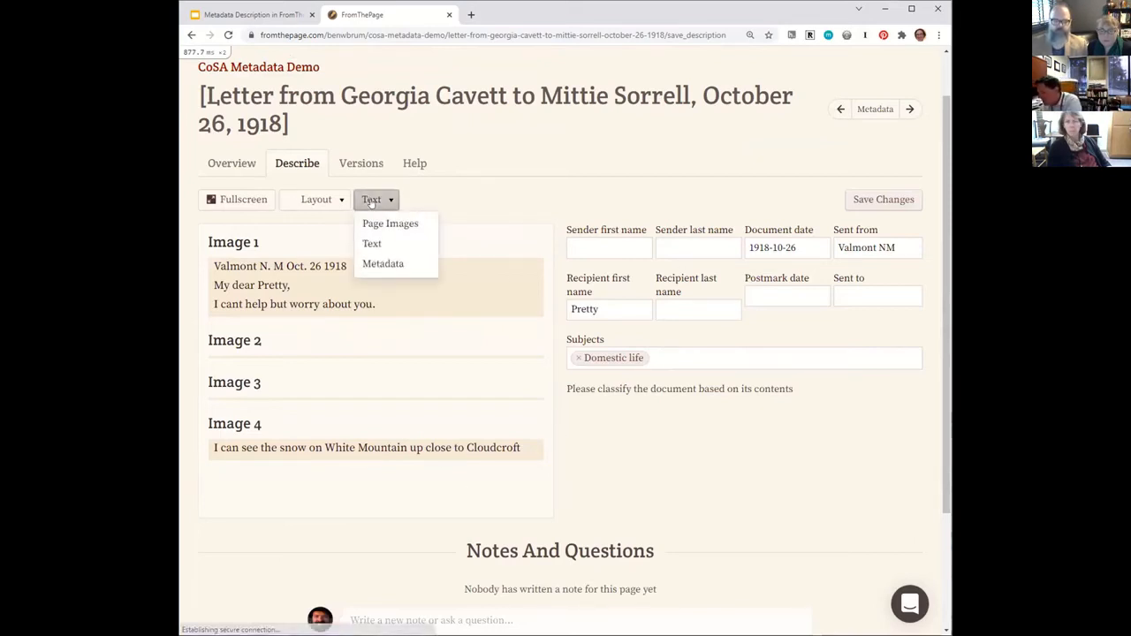
left_click(372, 244)
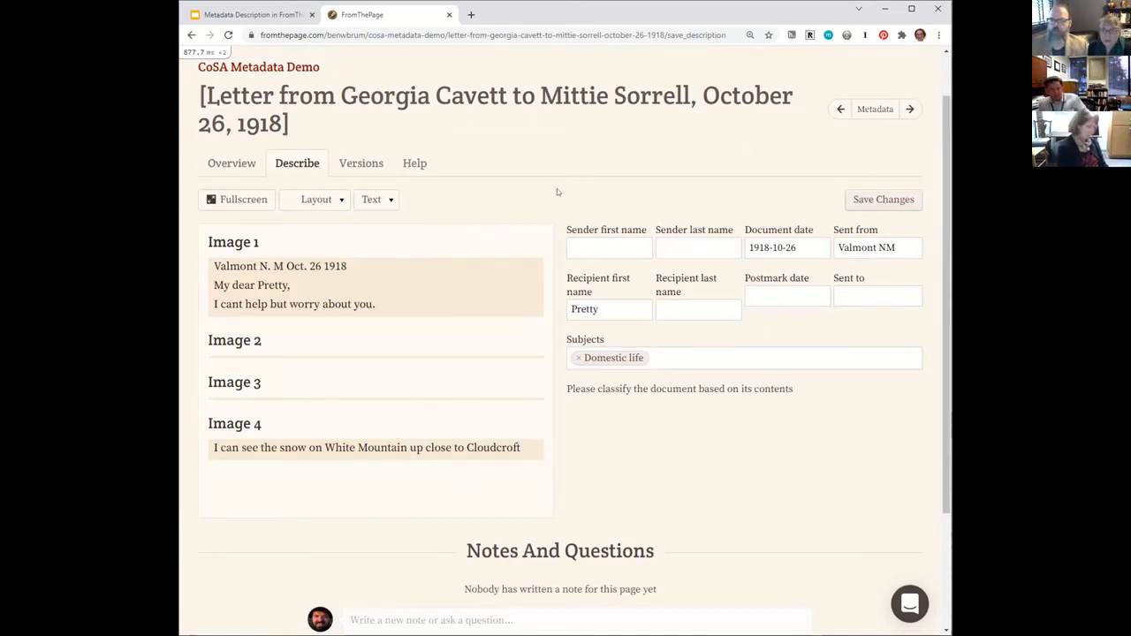
left_click(304, 202)
Display the letter's original metadata beside the description fields and read through its entries, from title to identifier.
left_click(365, 200)
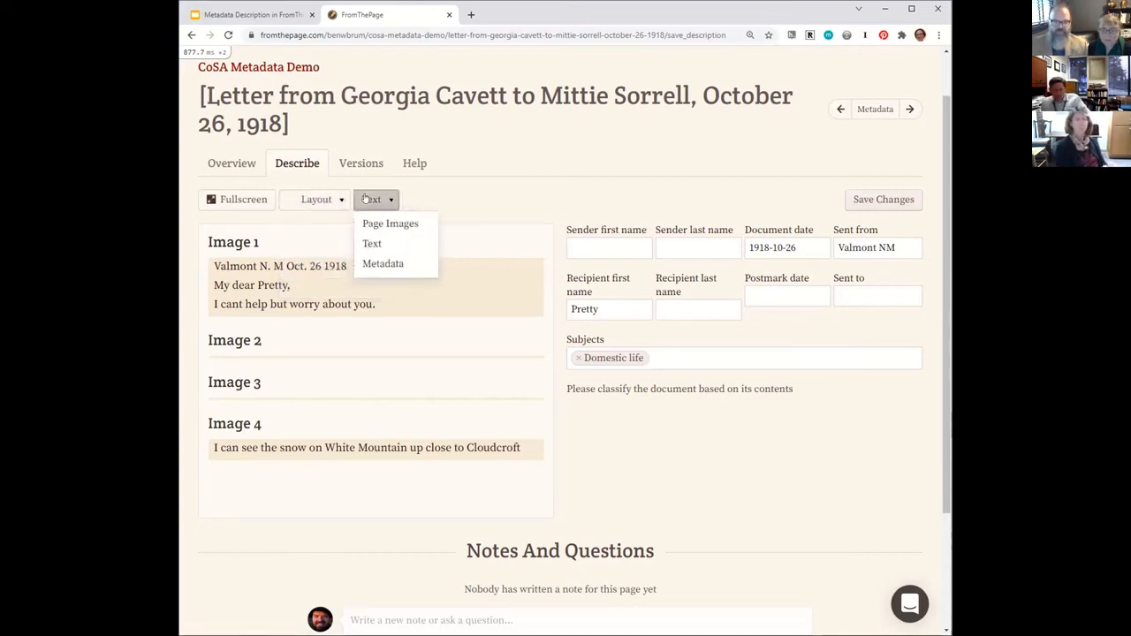
left_click(376, 264)
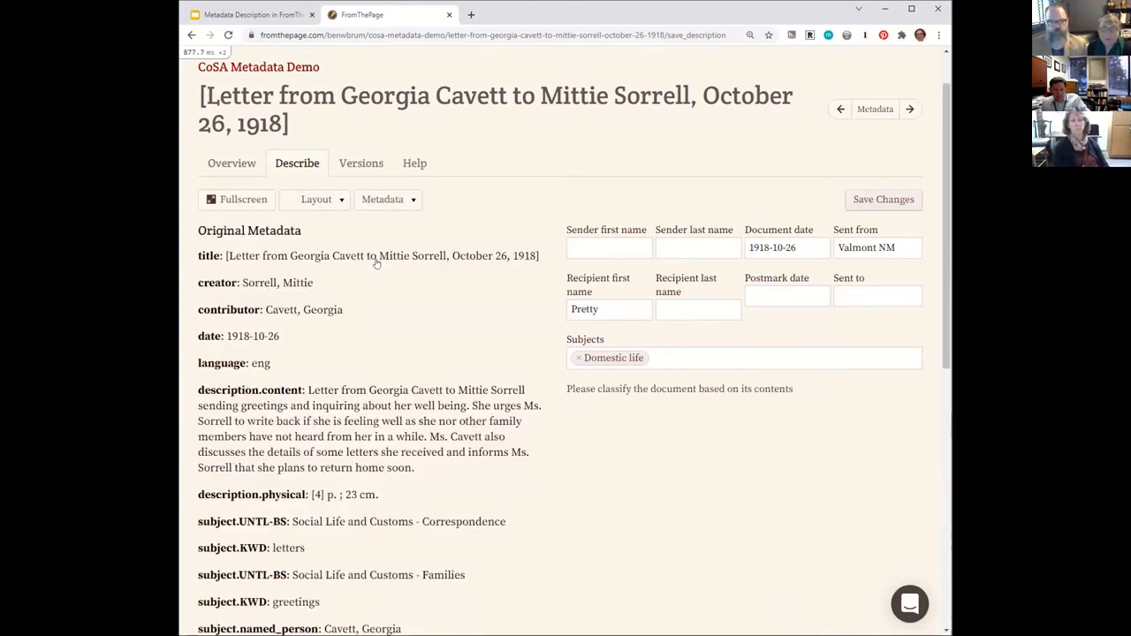
scroll(376, 262, "down", 2)
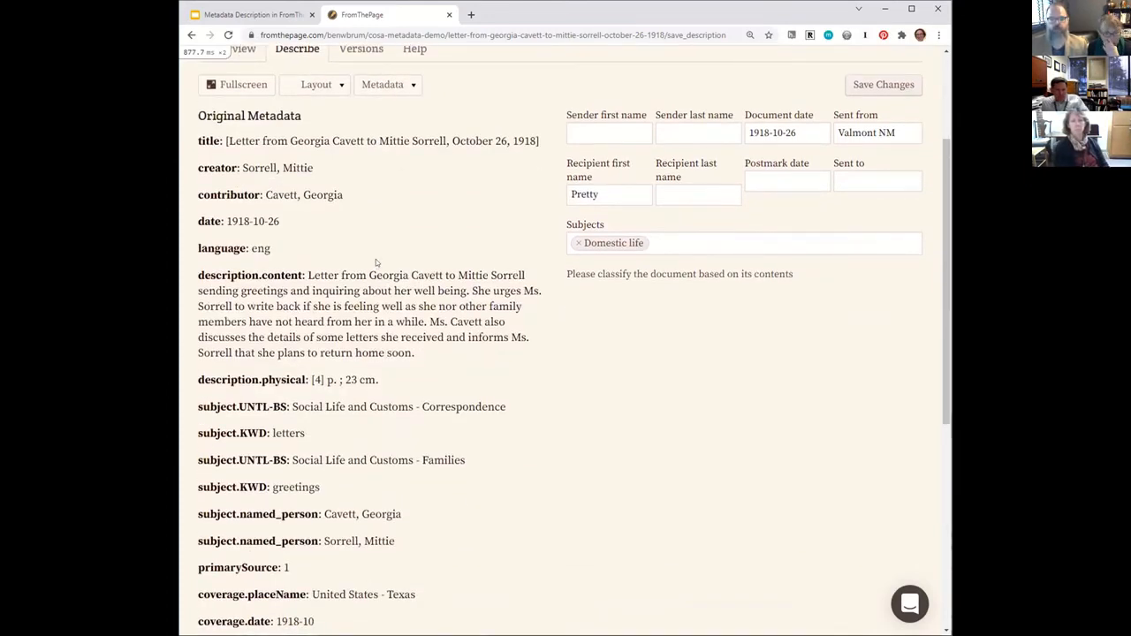
scroll(376, 259, "down", 1)
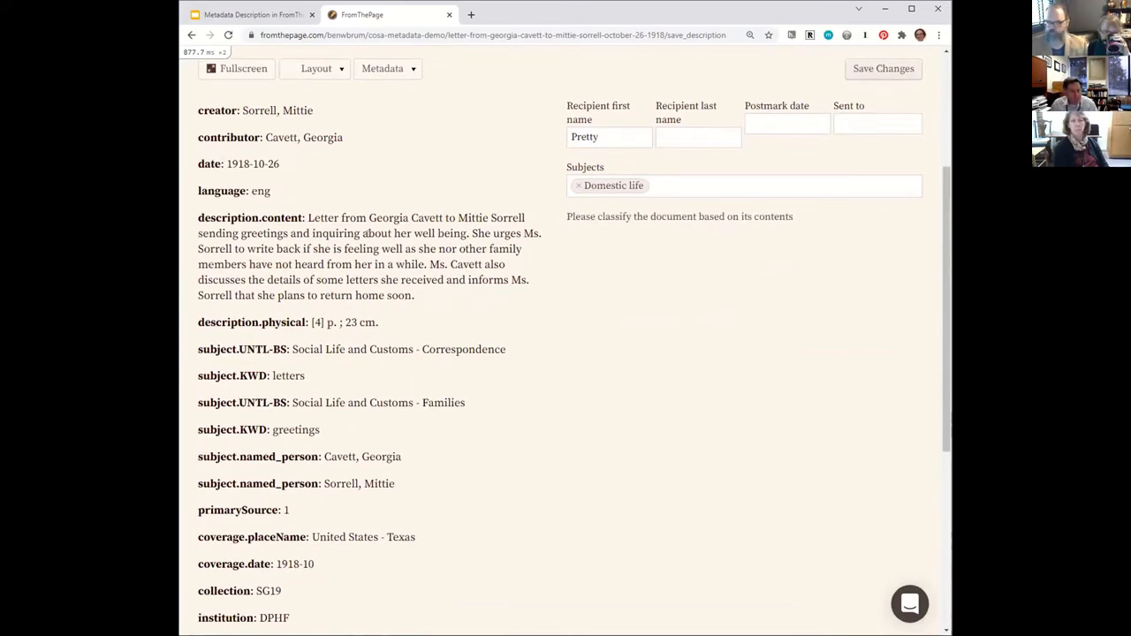
scroll(367, 233, "down", 3)
scroll(367, 234, "up", 2)
scroll(366, 233, "up", 3)
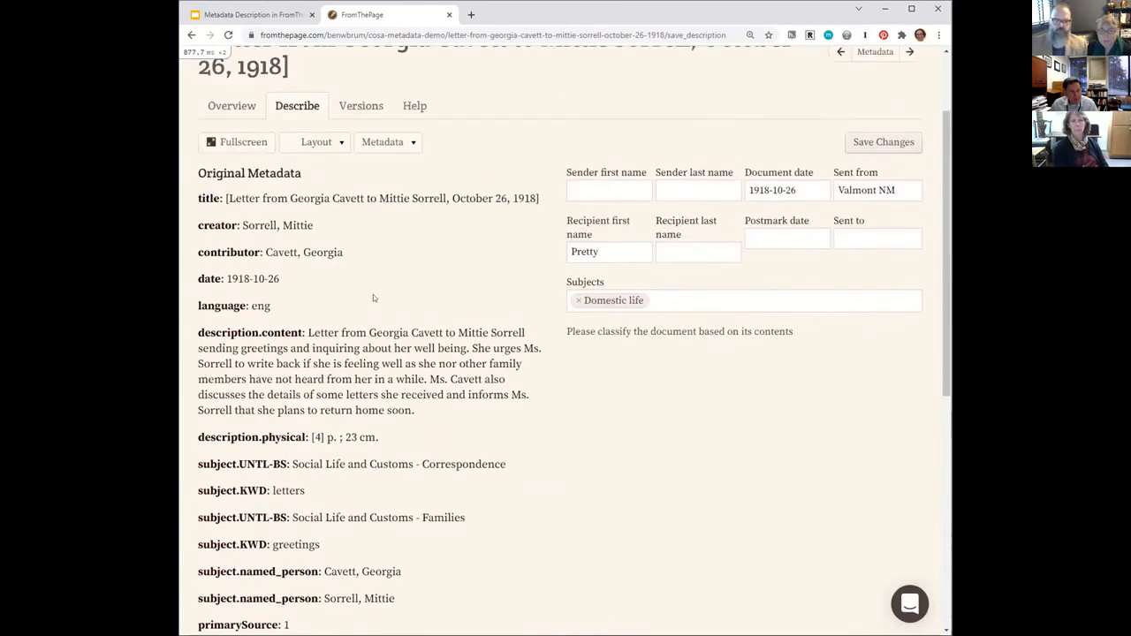
scroll(373, 297, "down", 2)
scroll(278, 366, "down", 3)
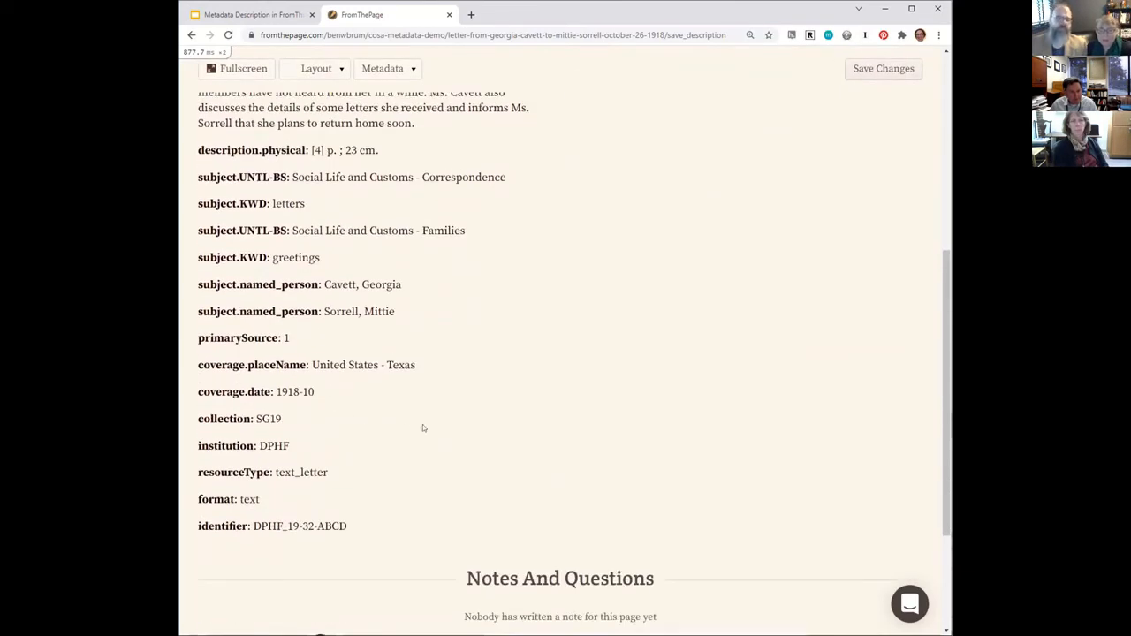
scroll(428, 428, "up", 4)
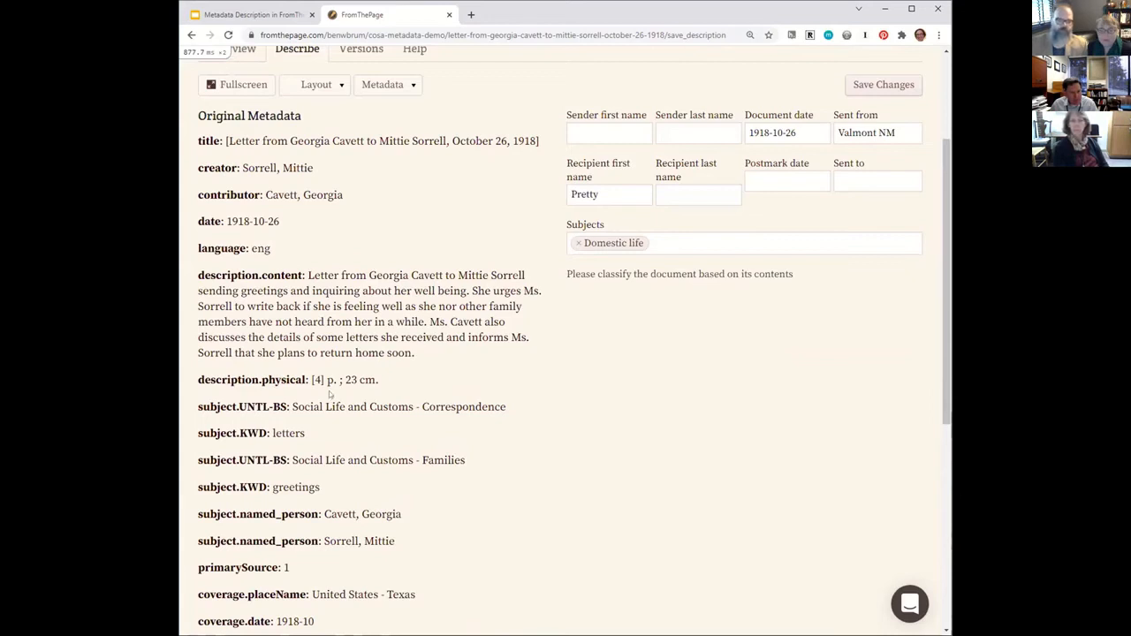
scroll(330, 395, "down", 2)
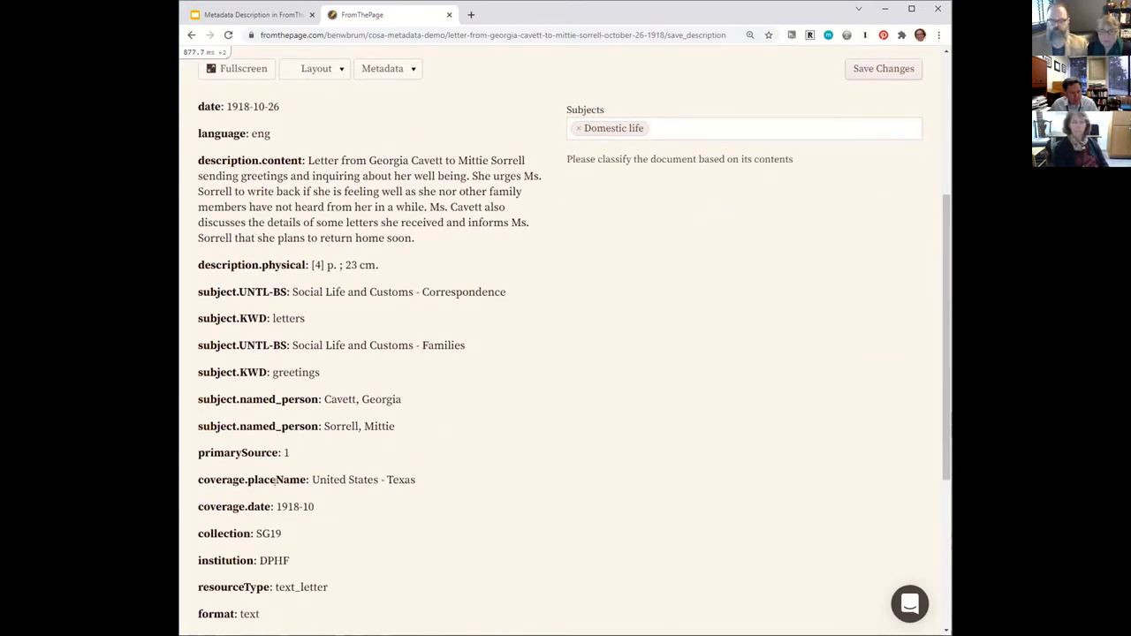
scroll(722, 201, "up", 3)
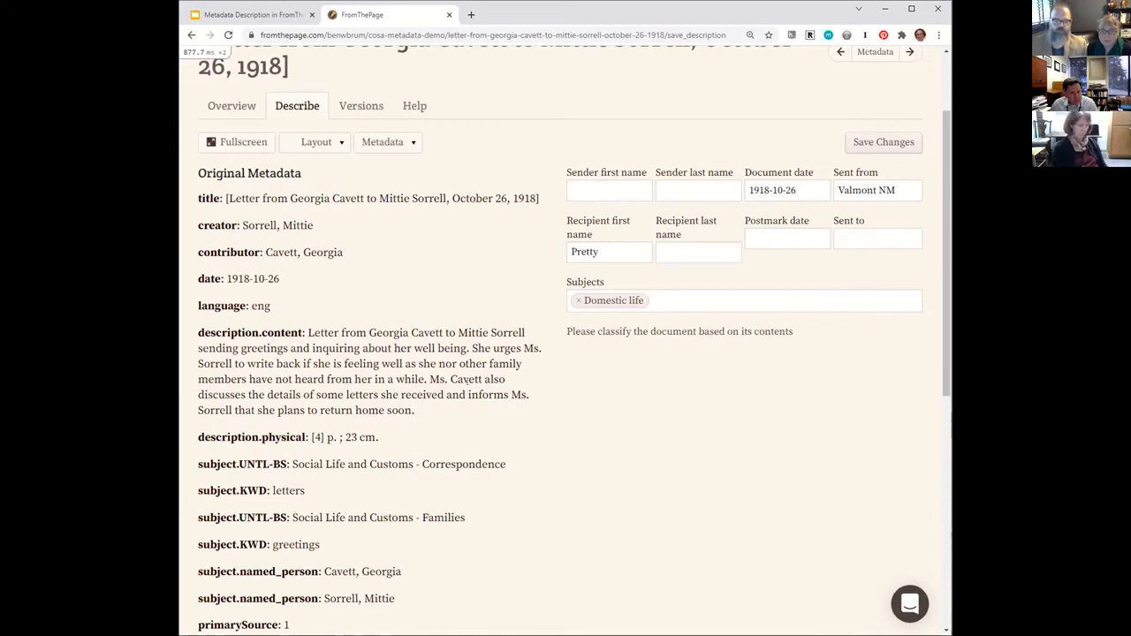
scroll(469, 394, "up", 2)
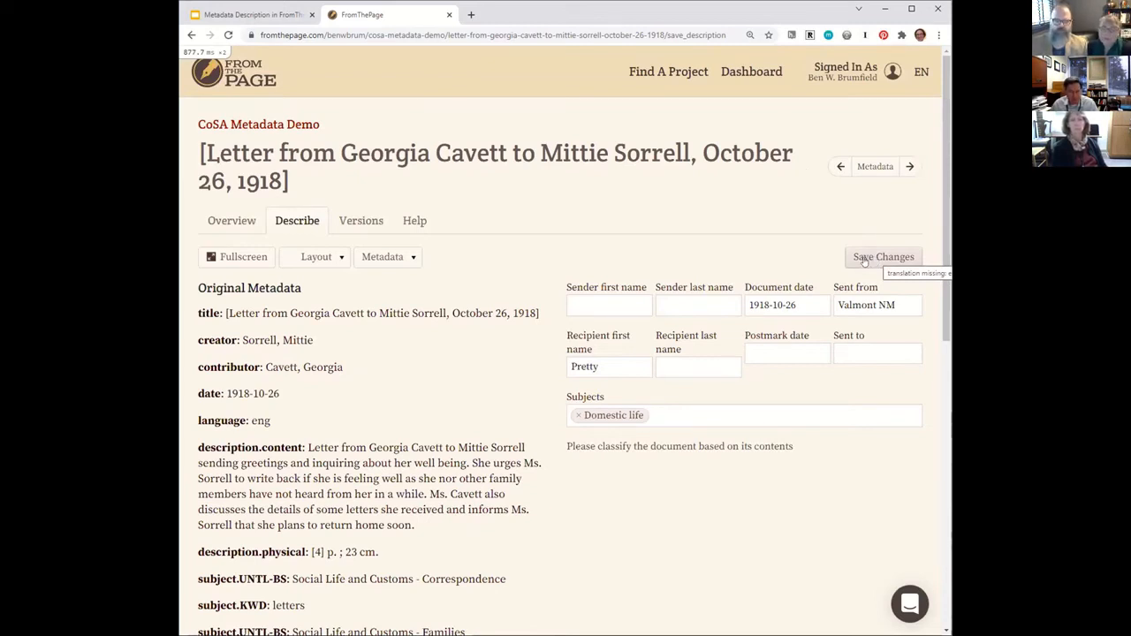
Save the letter's description again and return to the CoSA Metadata Demo collection.
left_click(864, 258)
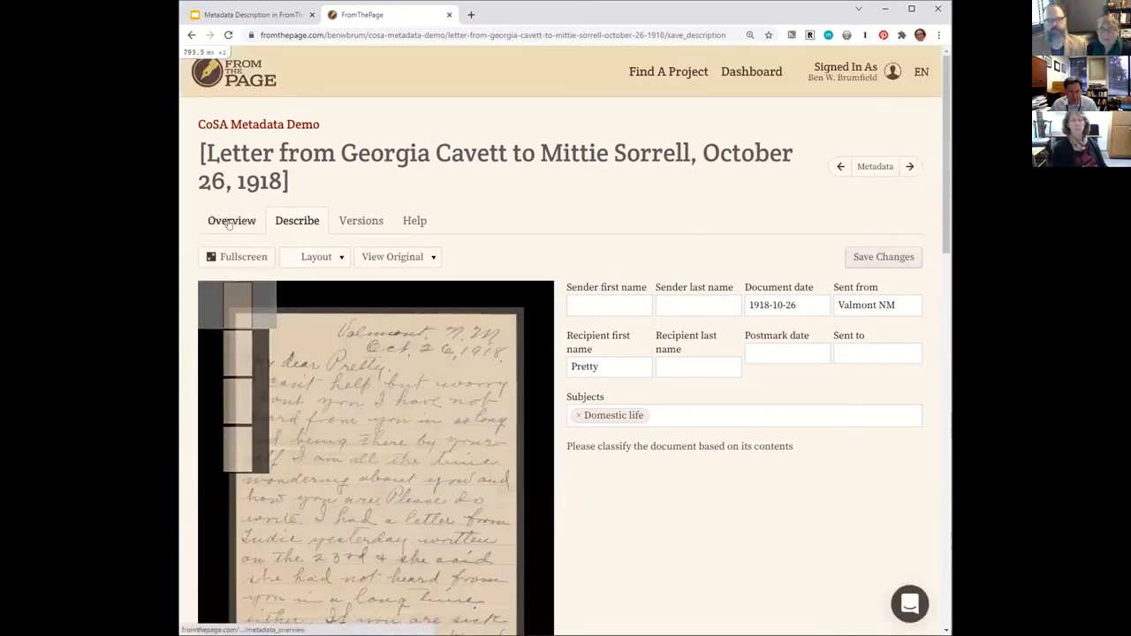
left_click(263, 125)
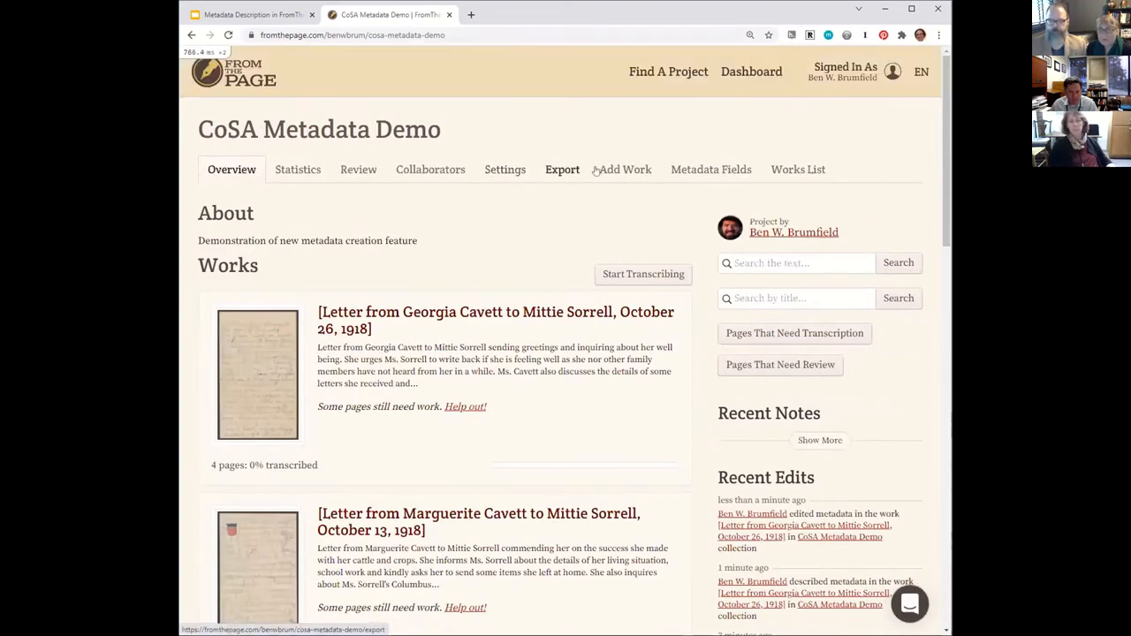
Set the collection's description type to "Users only create metadata" and save the metadata field configuration.
left_click(691, 171)
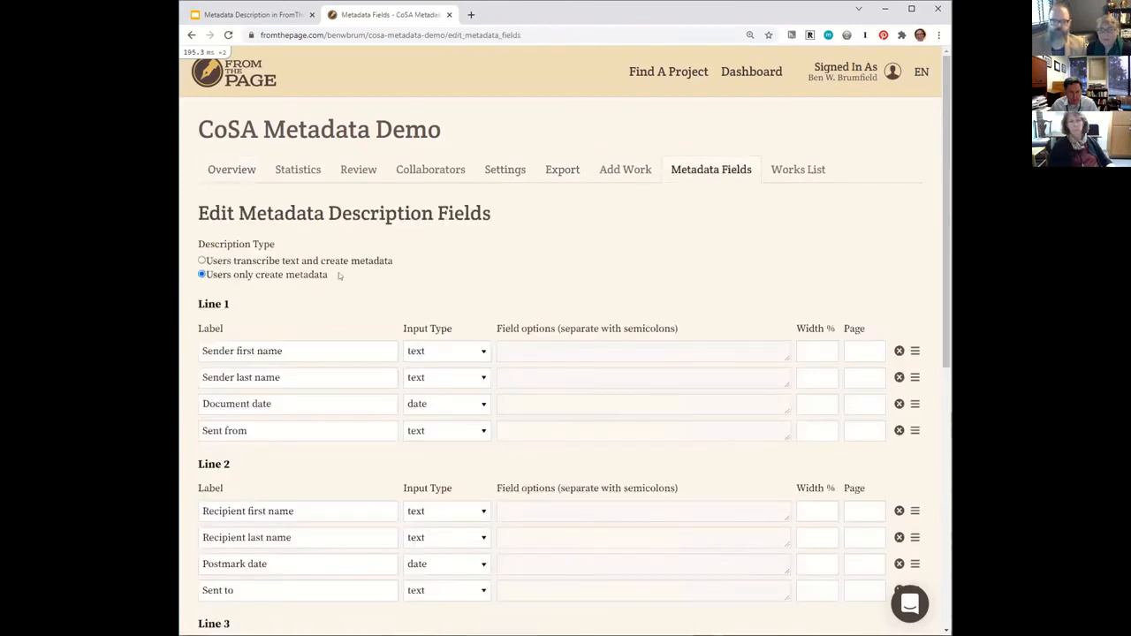
scroll(564, 223, "down", 5)
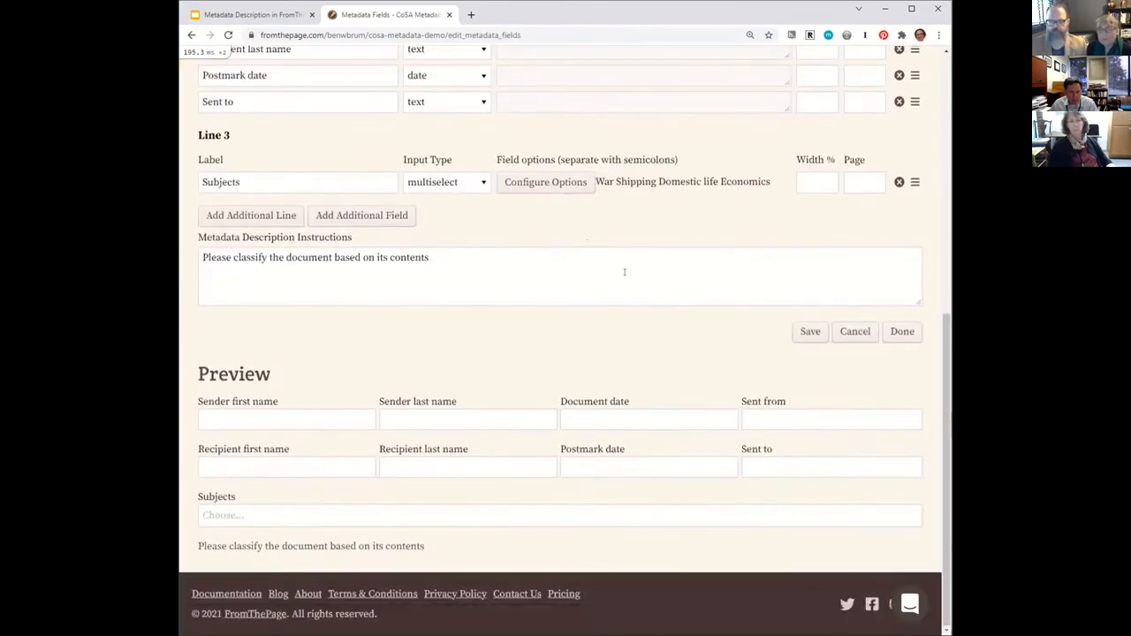
left_click(808, 330)
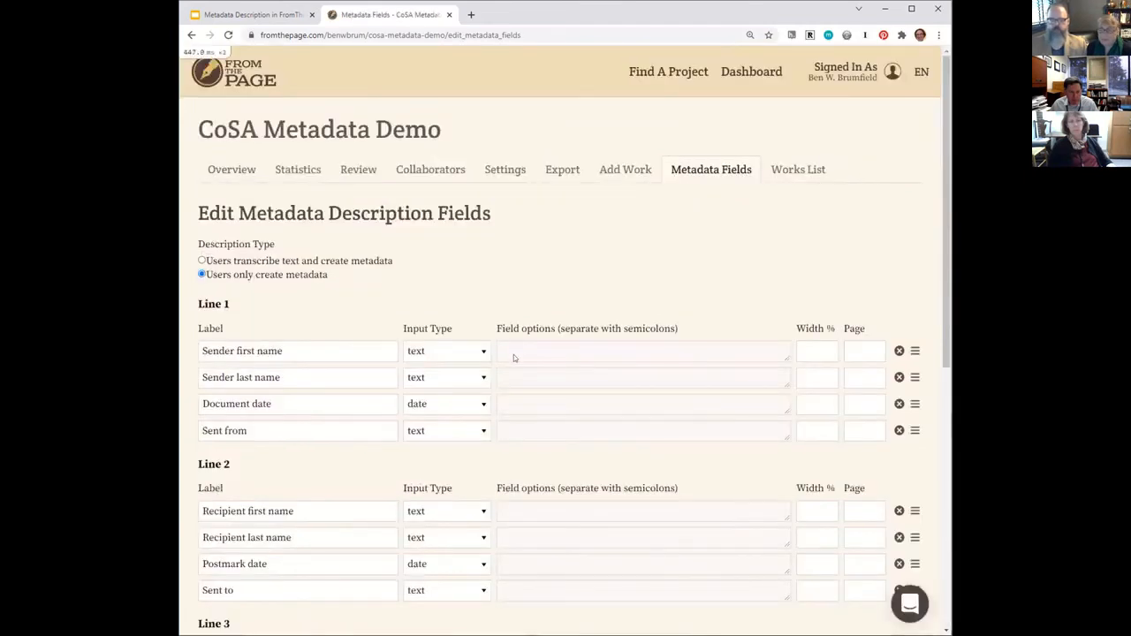
Open the October 13, 1918 letter from the collection's works and bring up its description form.
left_click(259, 179)
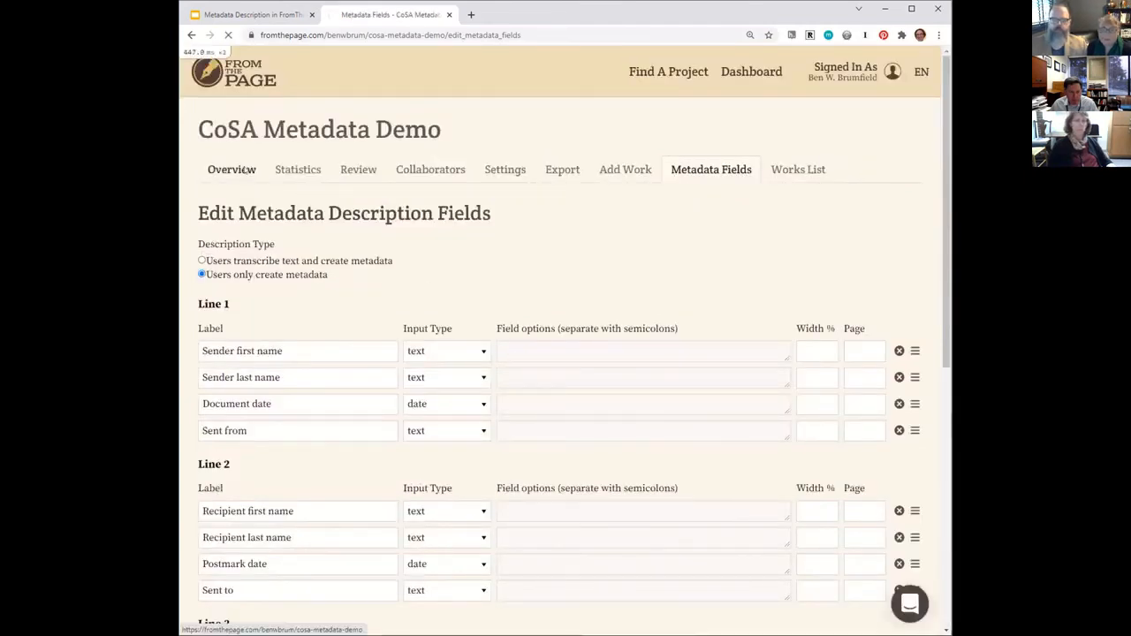
scroll(341, 279, "down", 2)
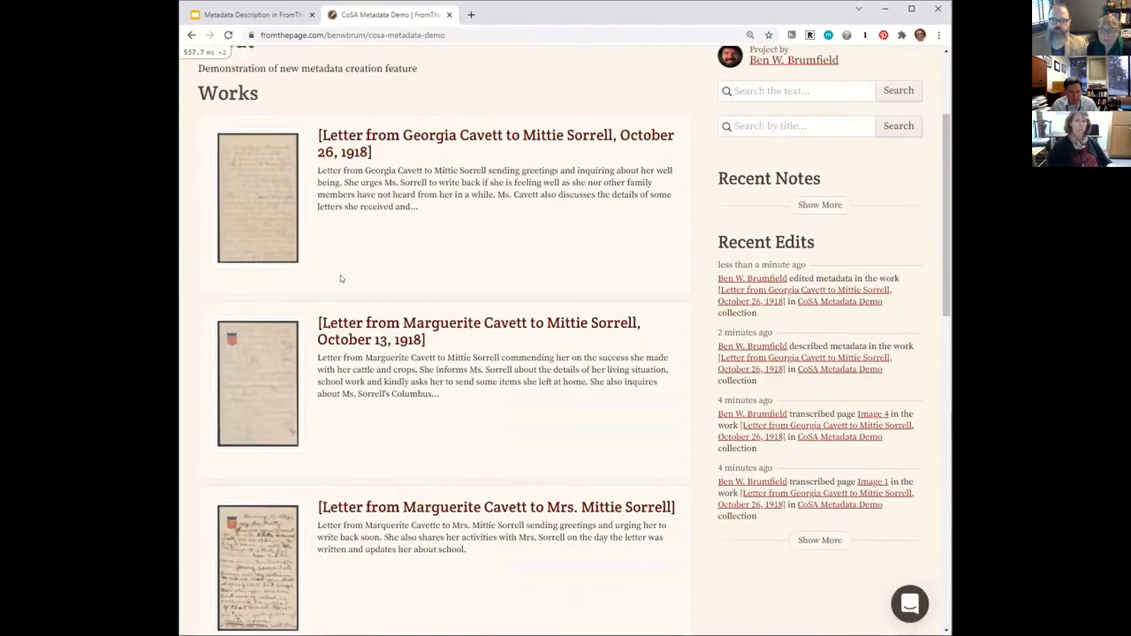
left_click(267, 385)
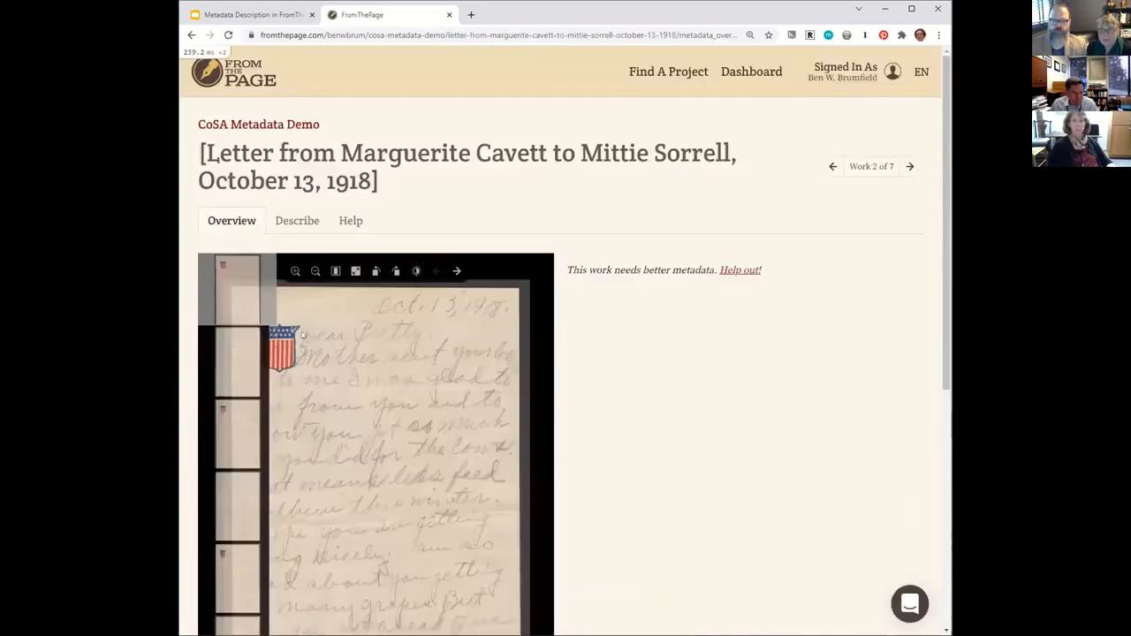
left_click(294, 221)
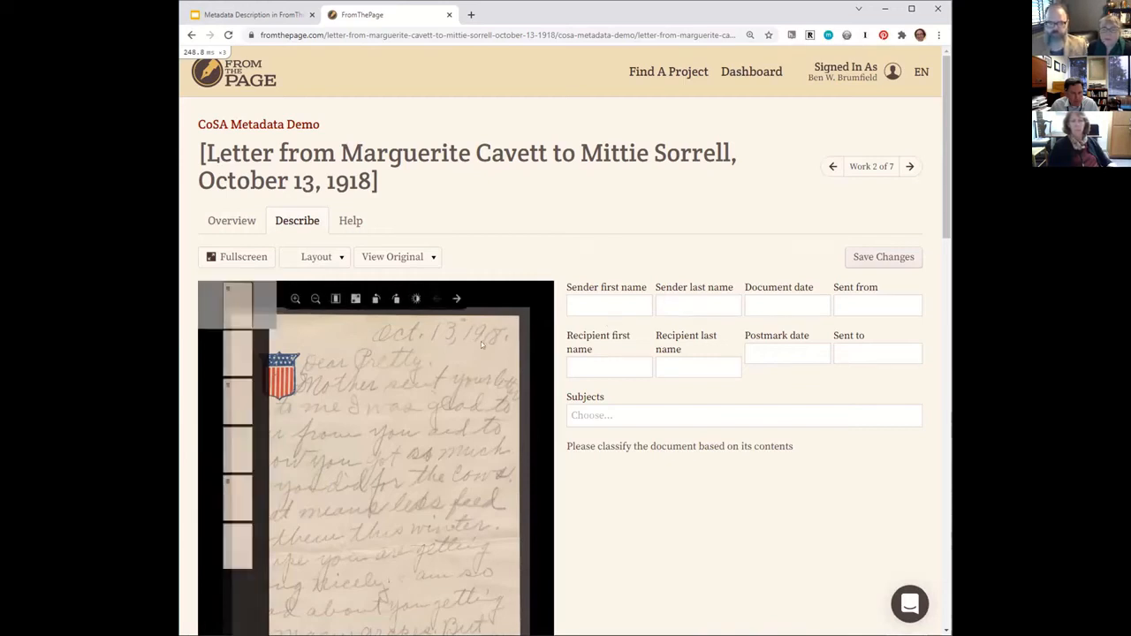
Enter 1918-10-13 as the document date in the letter's description.
left_click(605, 301)
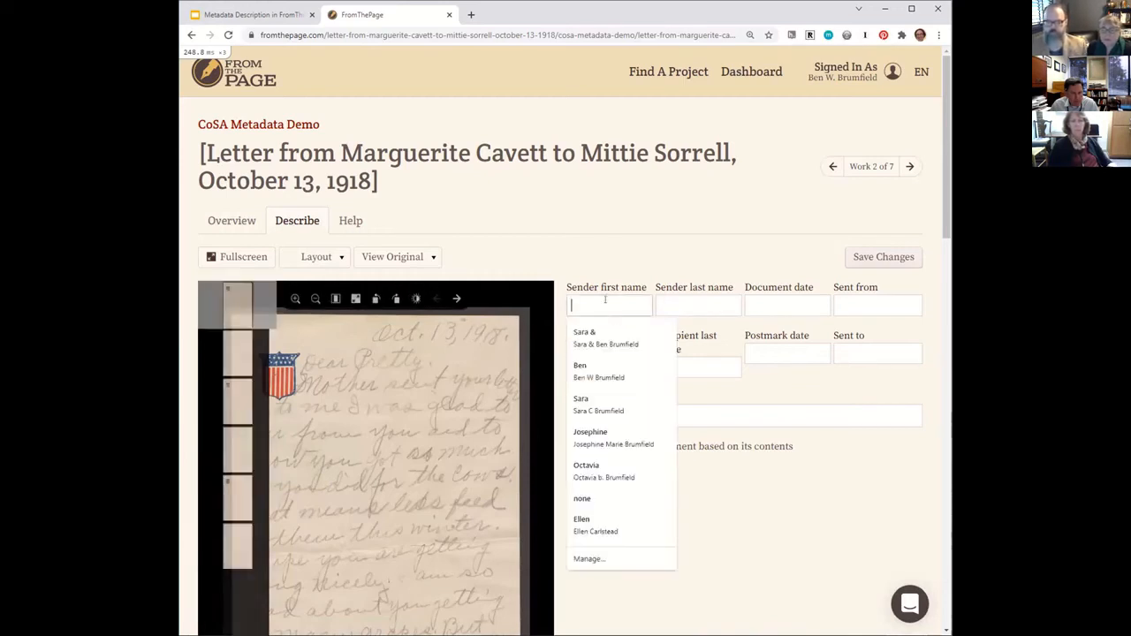
left_click(774, 305)
type("1")
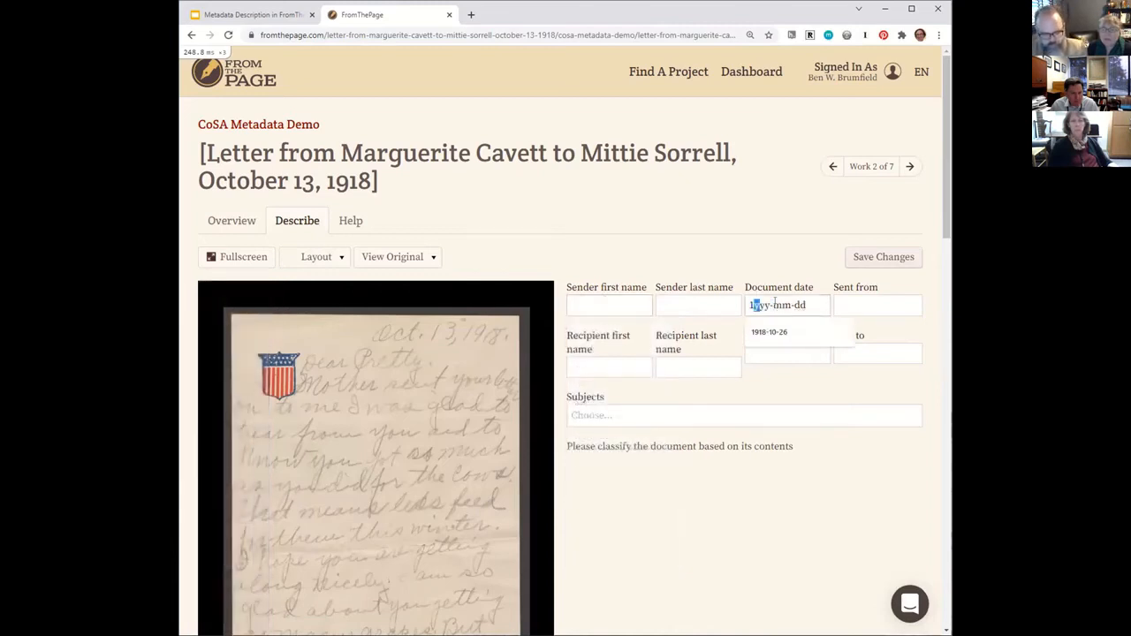
type("918-")
type("10-")
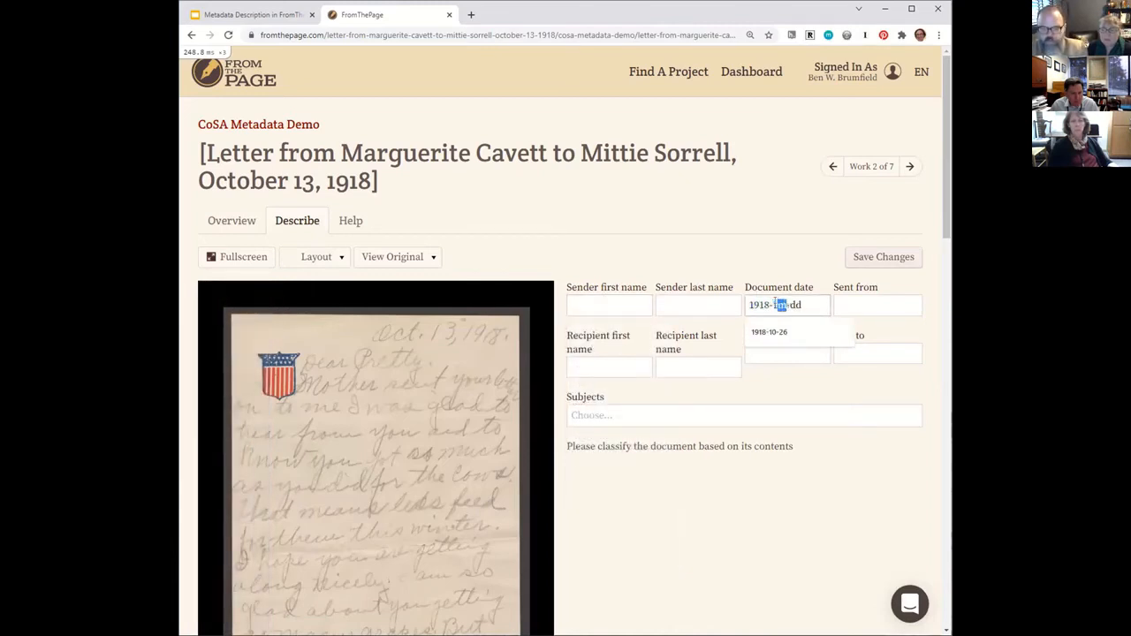
type("13")
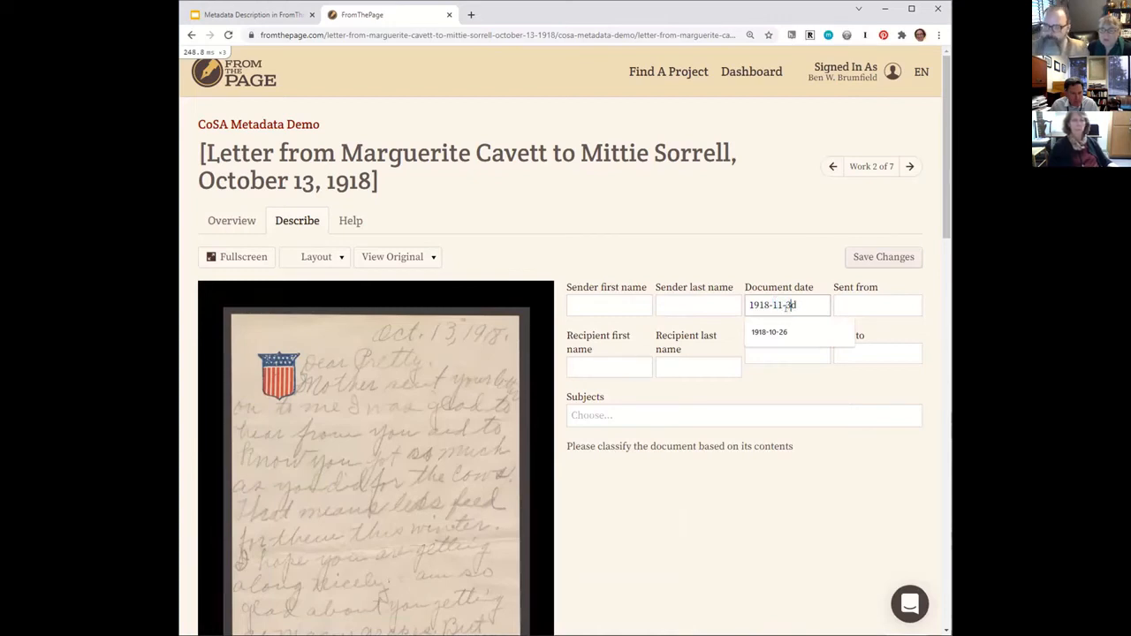
left_click(796, 304)
key("BackSpace")
key("BackSpace")
key("BackSpace")
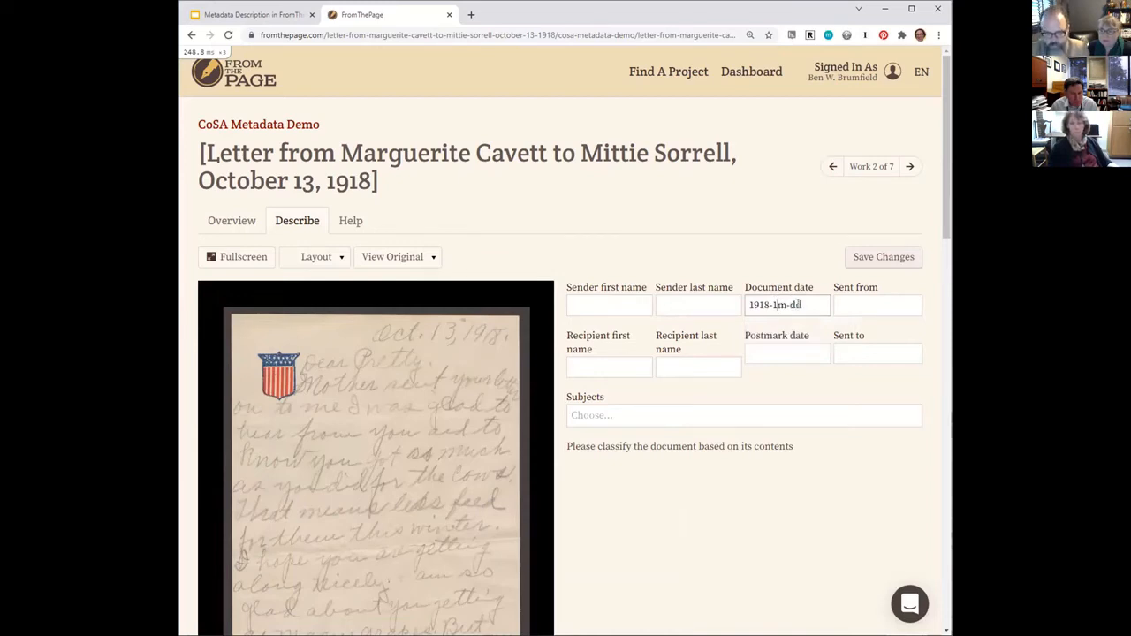
type("0-1")
type("3")
key("Tab")
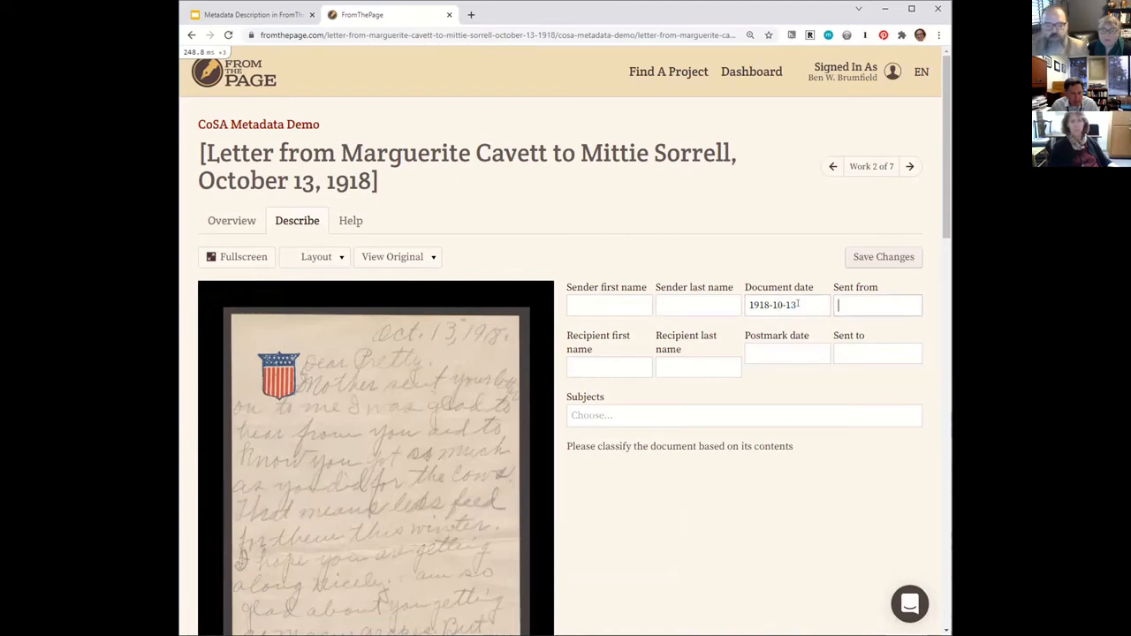
Page through the letter's images from the first page to the last, looking for the sender's signature.
mouse_move(382, 397)
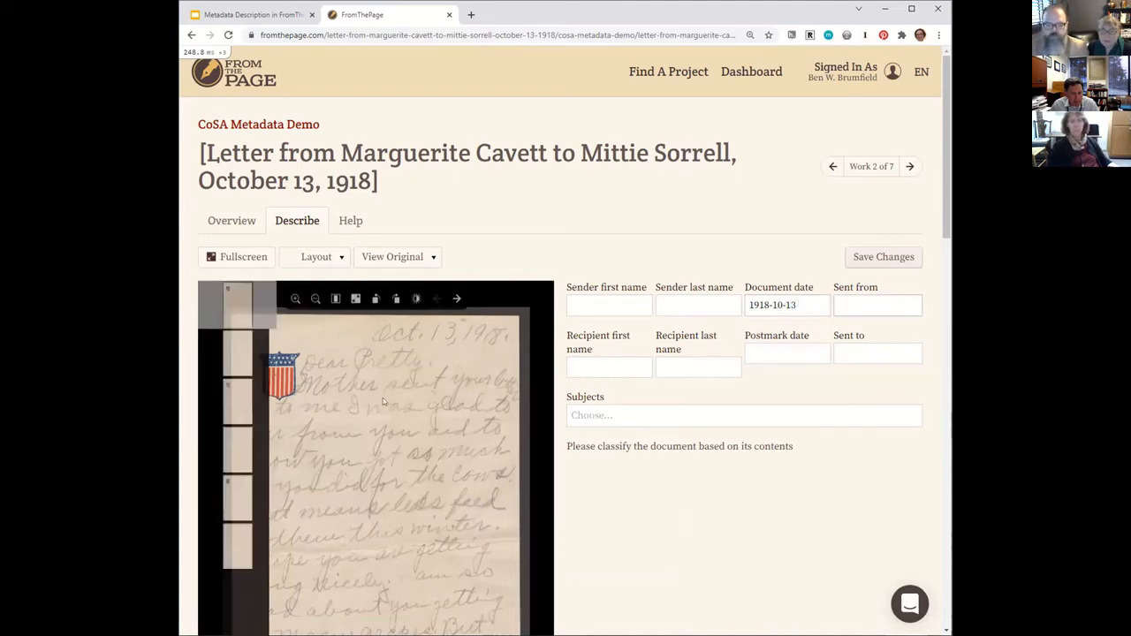
scroll(589, 529, "down", 3)
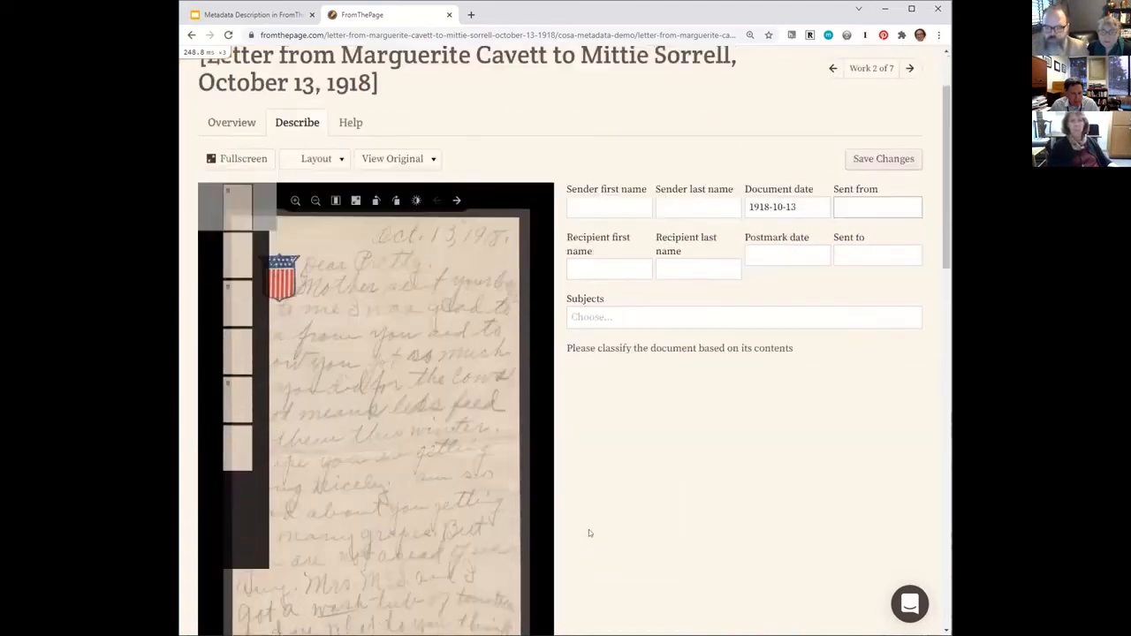
mouse_move(404, 365)
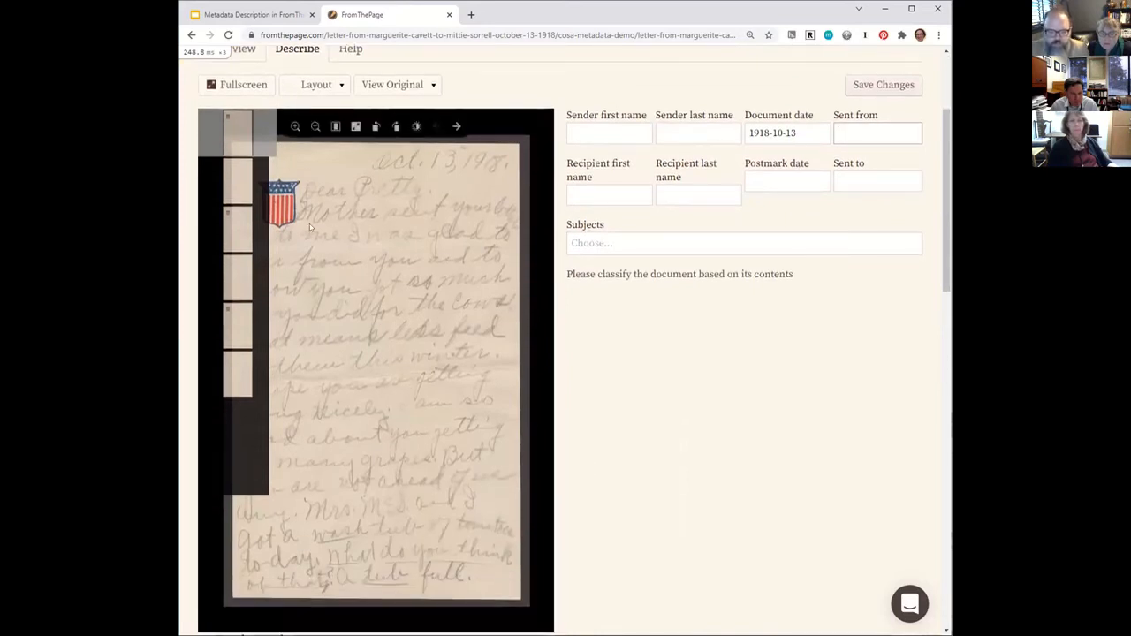
left_click(457, 127)
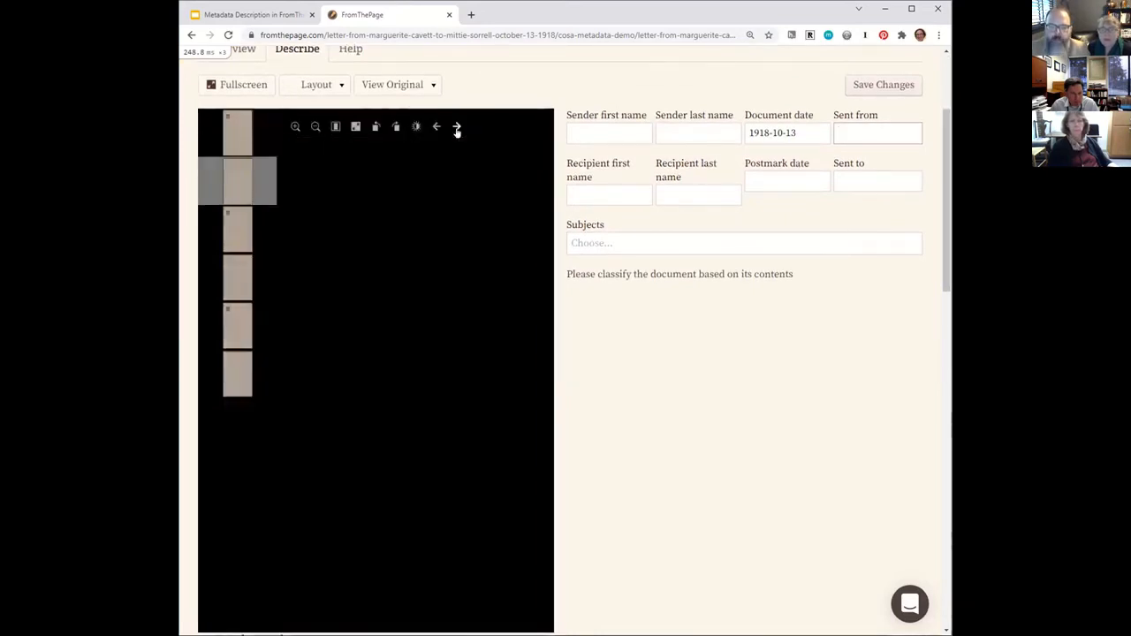
left_click(457, 128)
left_click(457, 127)
left_click(457, 127)
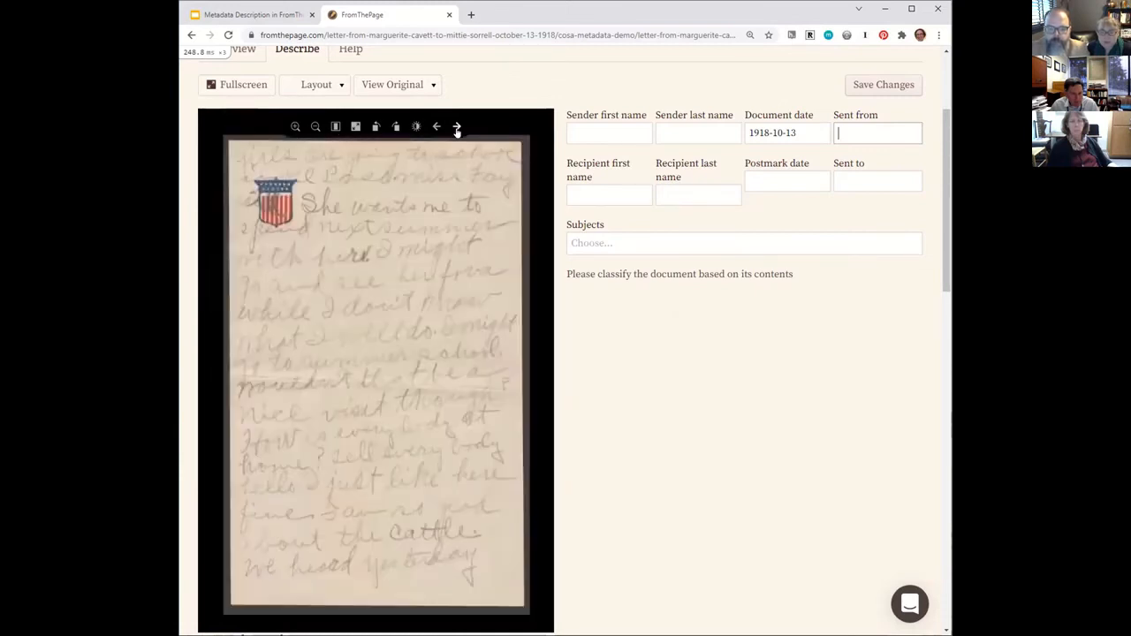
left_click(457, 127)
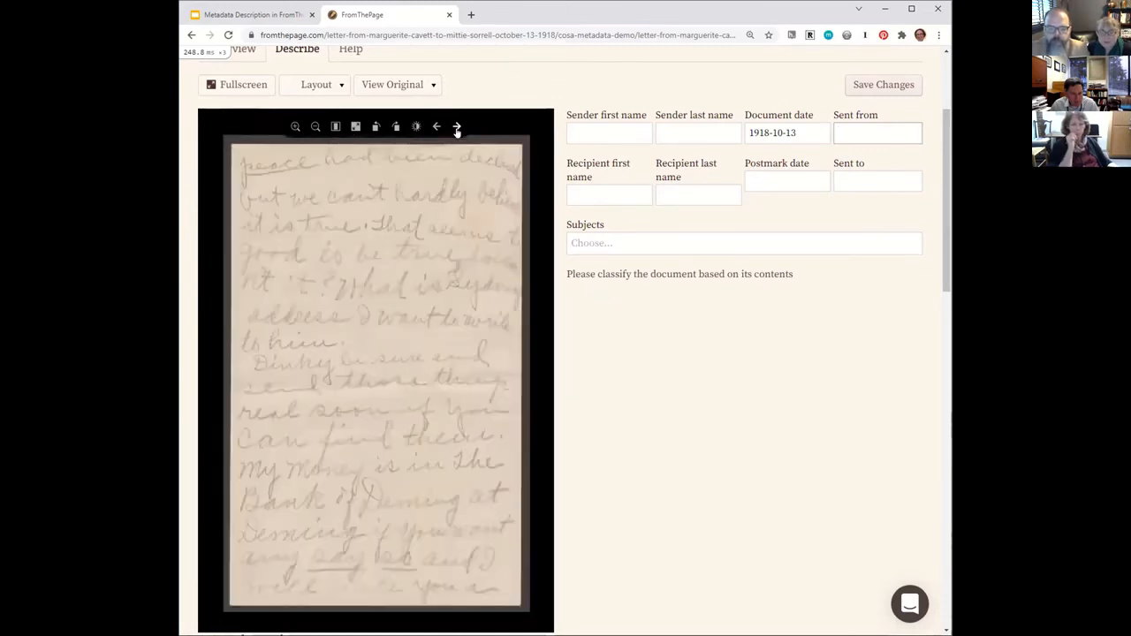
left_click(457, 127)
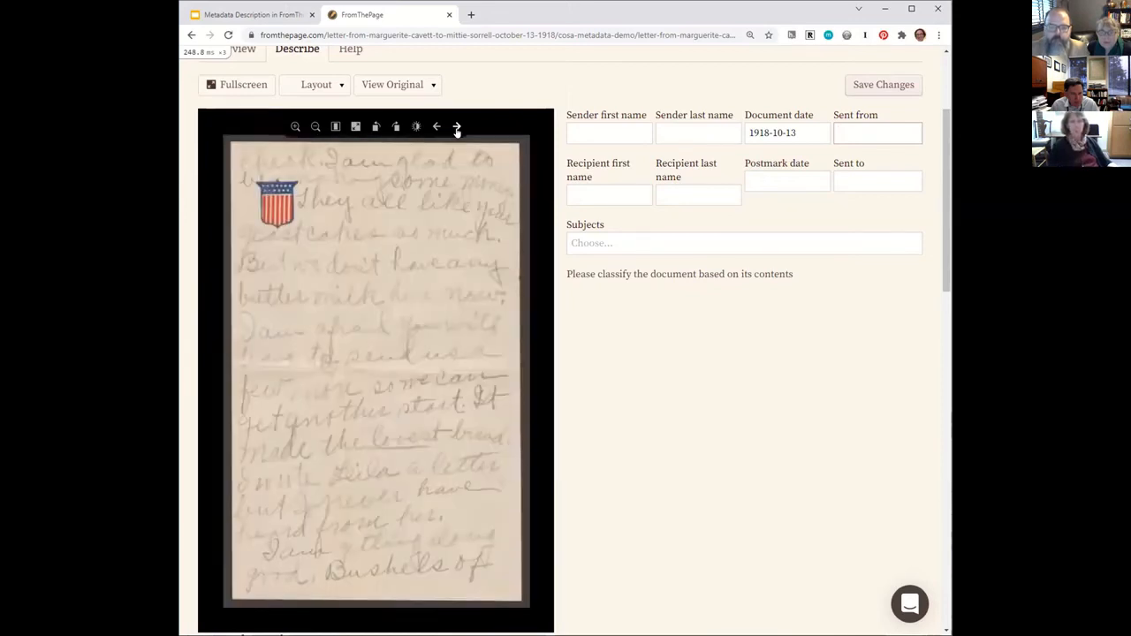
left_click(457, 127)
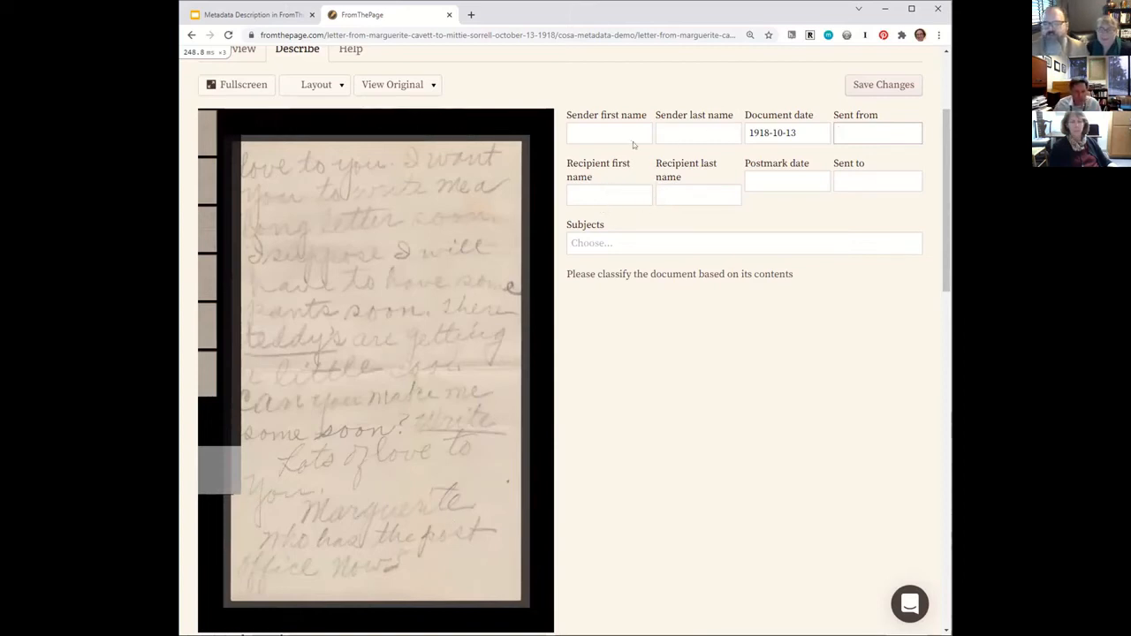
Fill in the sender's first name from the signature and the recipient's first name from the letter's salutation.
left_click(609, 131)
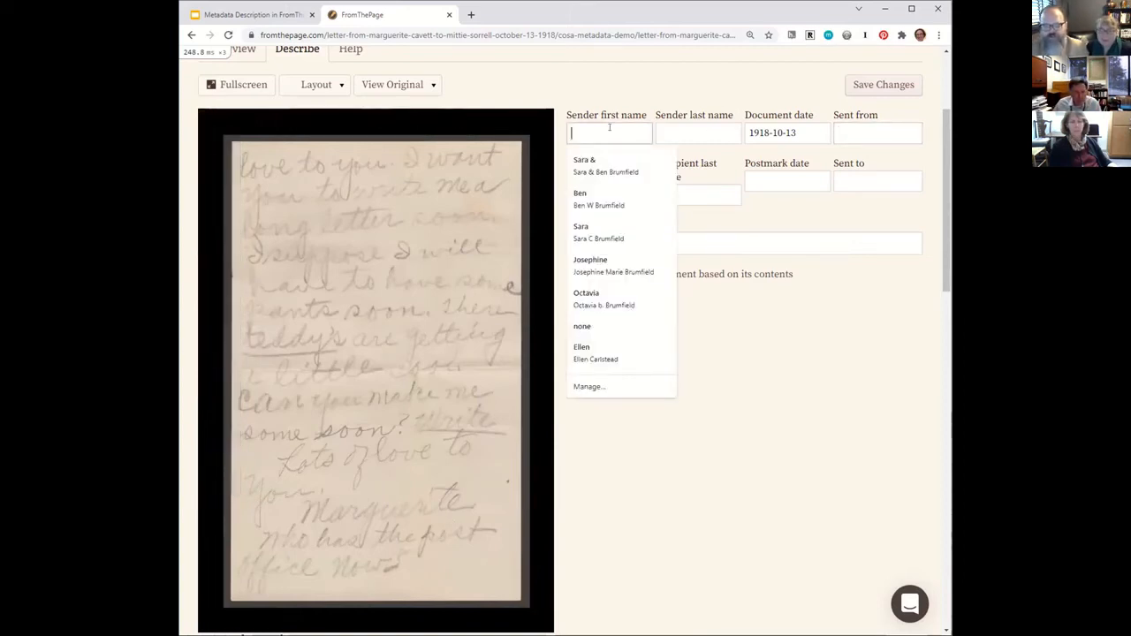
type("Marguerite")
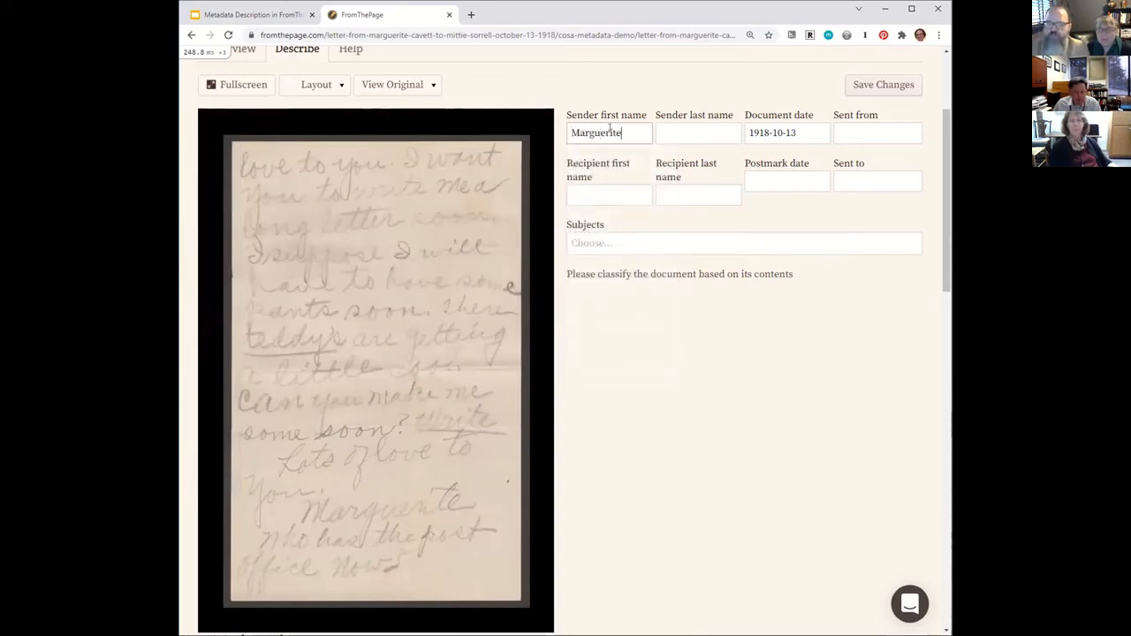
left_click(608, 201)
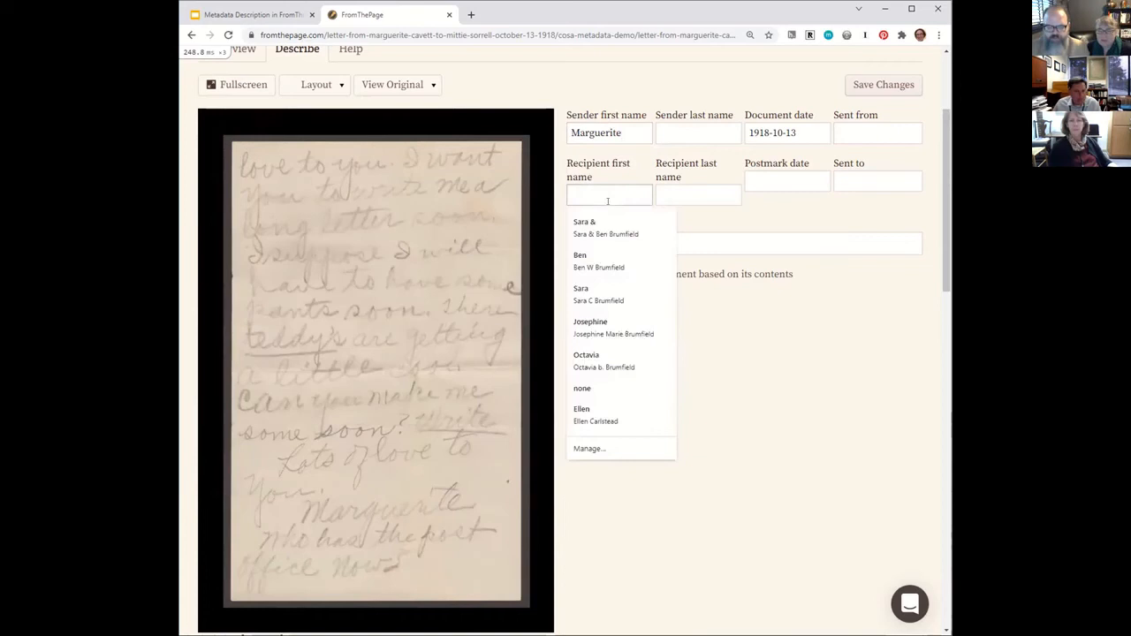
type("Pretty")
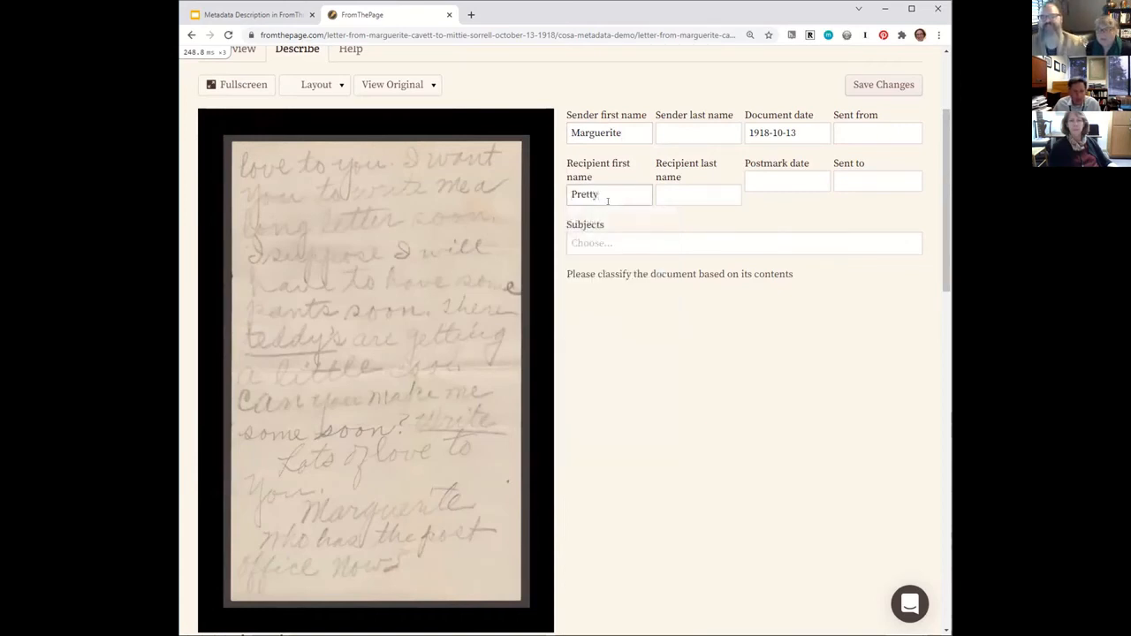
Add Shipping as the letter's subject and save the description.
left_click(636, 245)
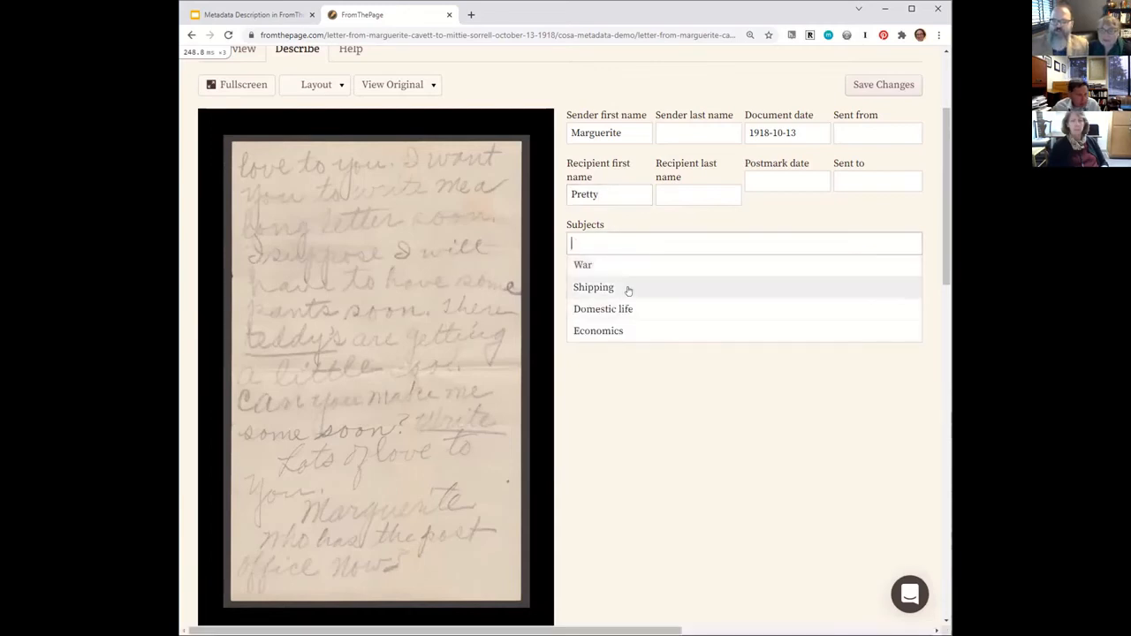
left_click(628, 288)
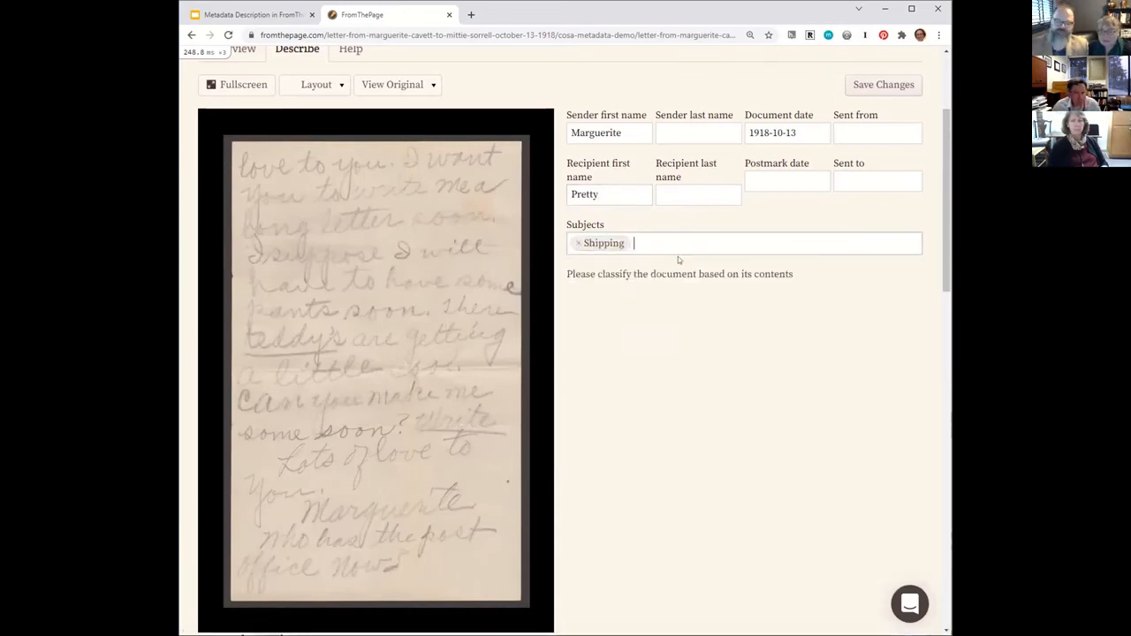
left_click(879, 89)
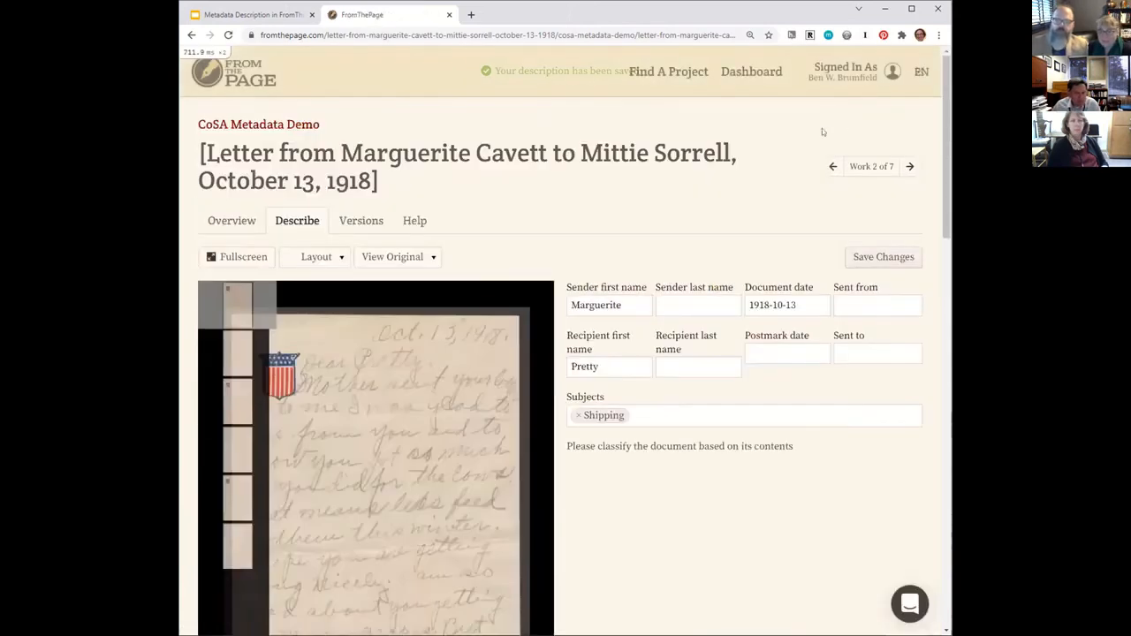
Display the letter's page text and then its original metadata beside the description fields, and read through the metadata entries.
left_click(412, 258)
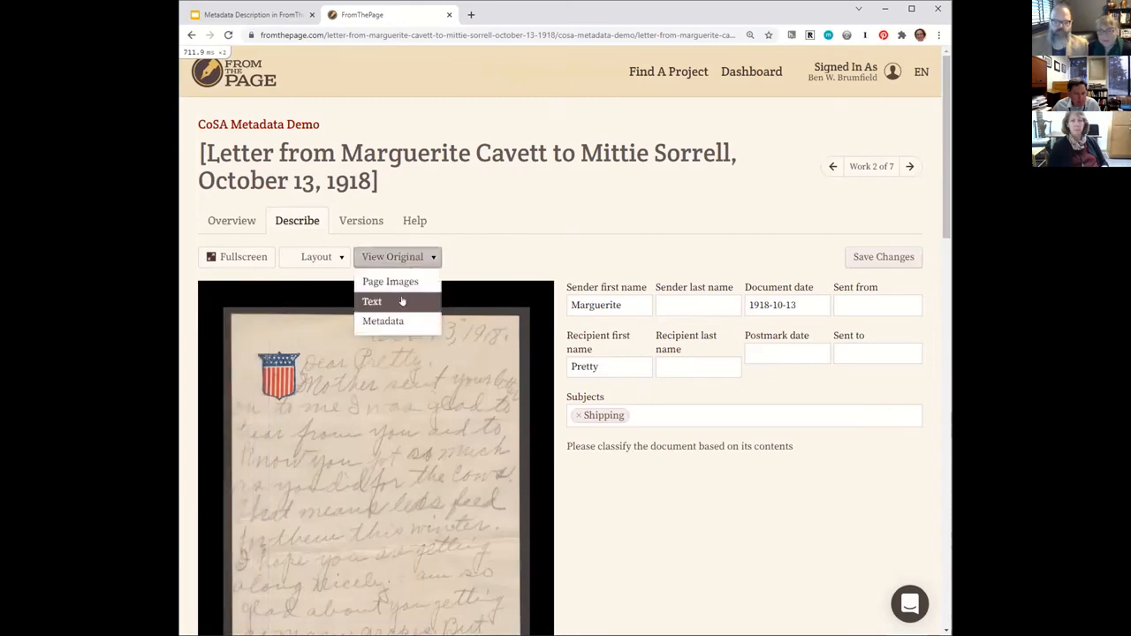
left_click(402, 300)
left_click(393, 257)
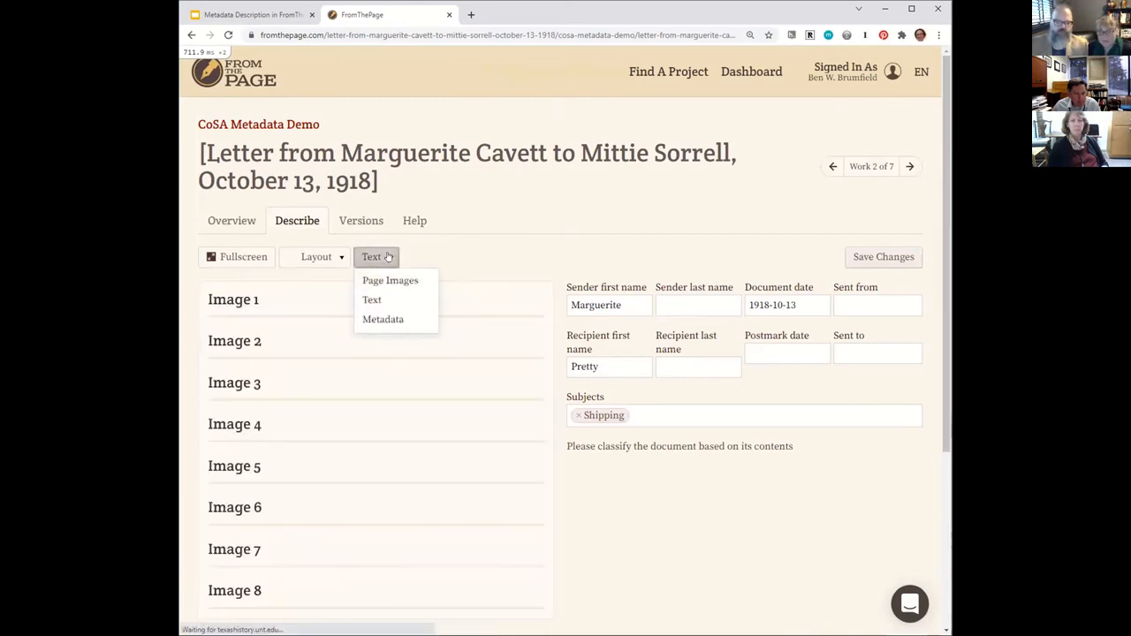
left_click(378, 321)
scroll(420, 331, "down", 5)
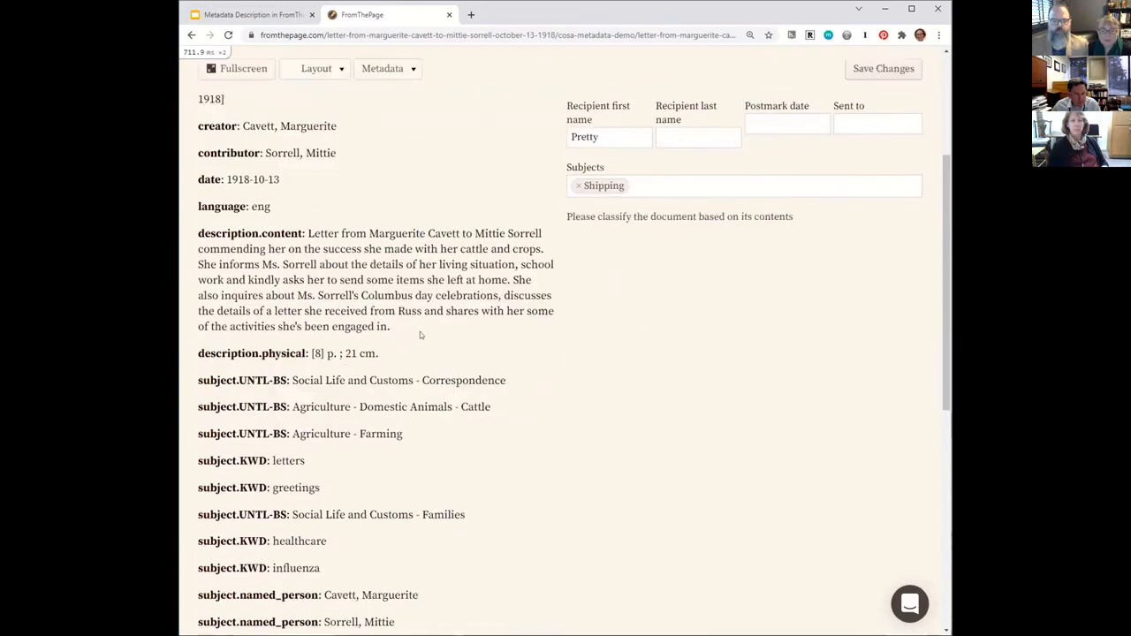
scroll(420, 334, "down", 2)
scroll(420, 334, "up", 6)
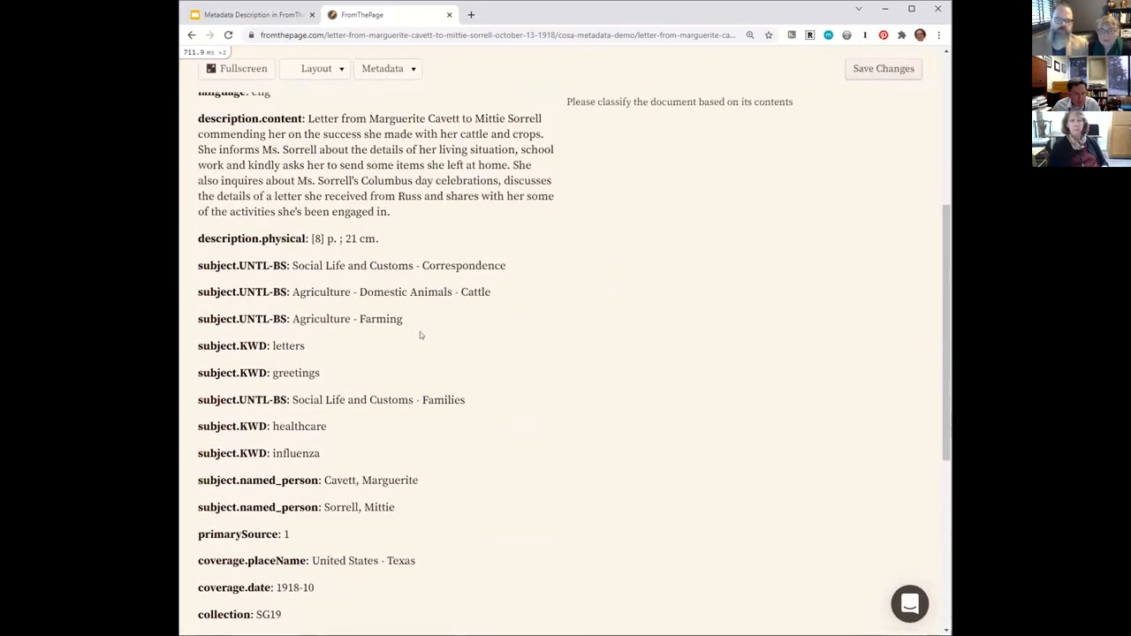
scroll(420, 331, "up", 1)
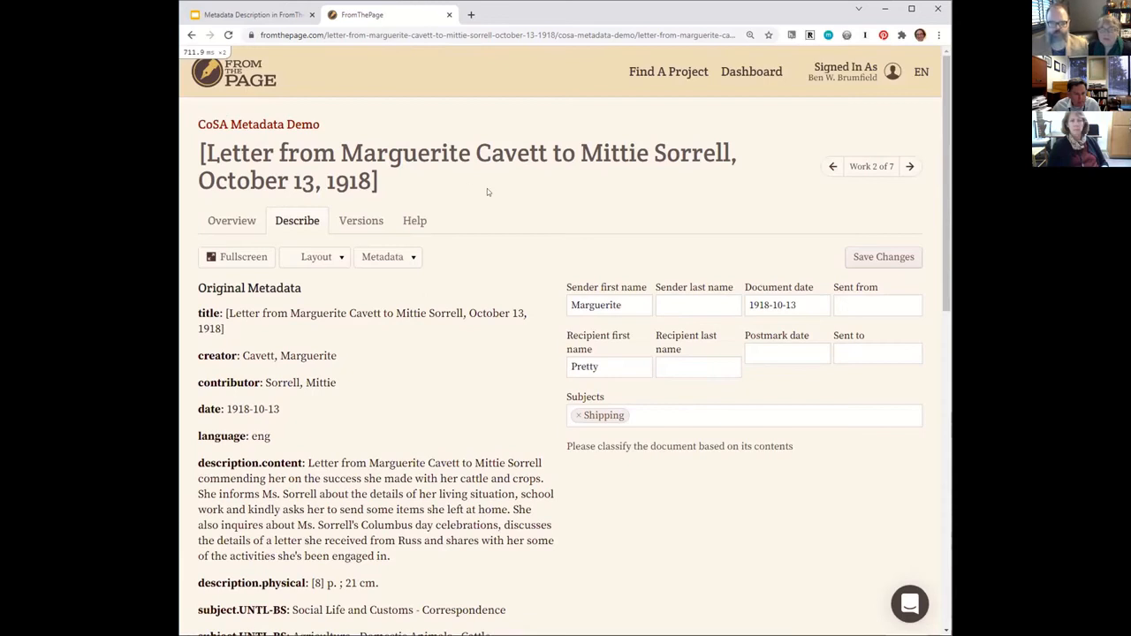
Export the CoSA Metadata Demo collection's work metadata as CSV and open the downloaded file in LibreOffice Calc.
left_click(297, 126)
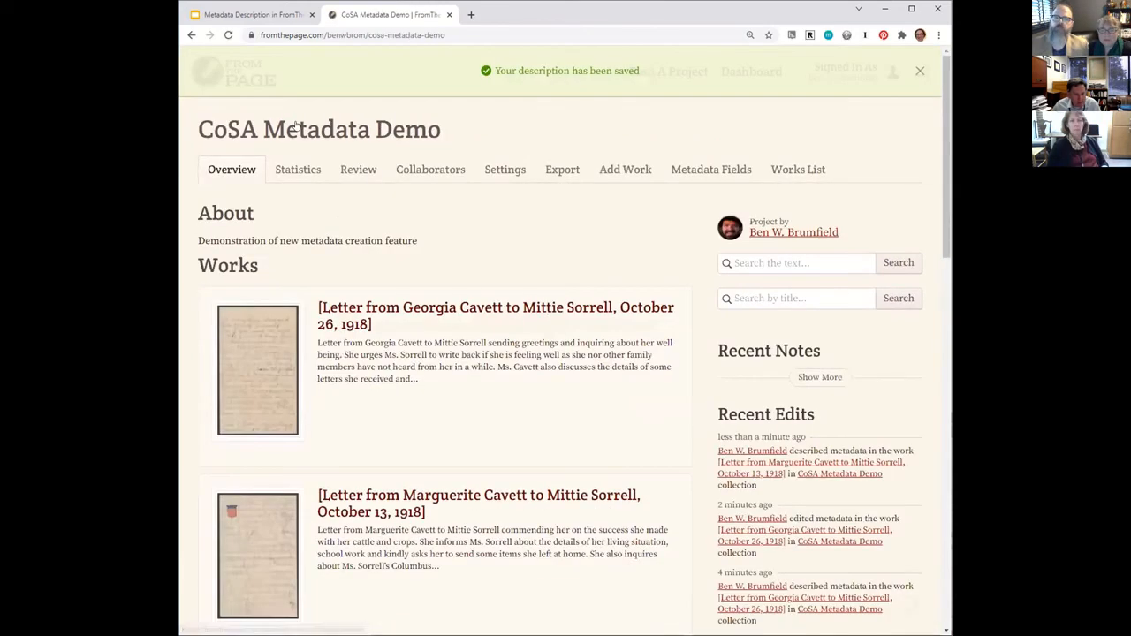
left_click(560, 170)
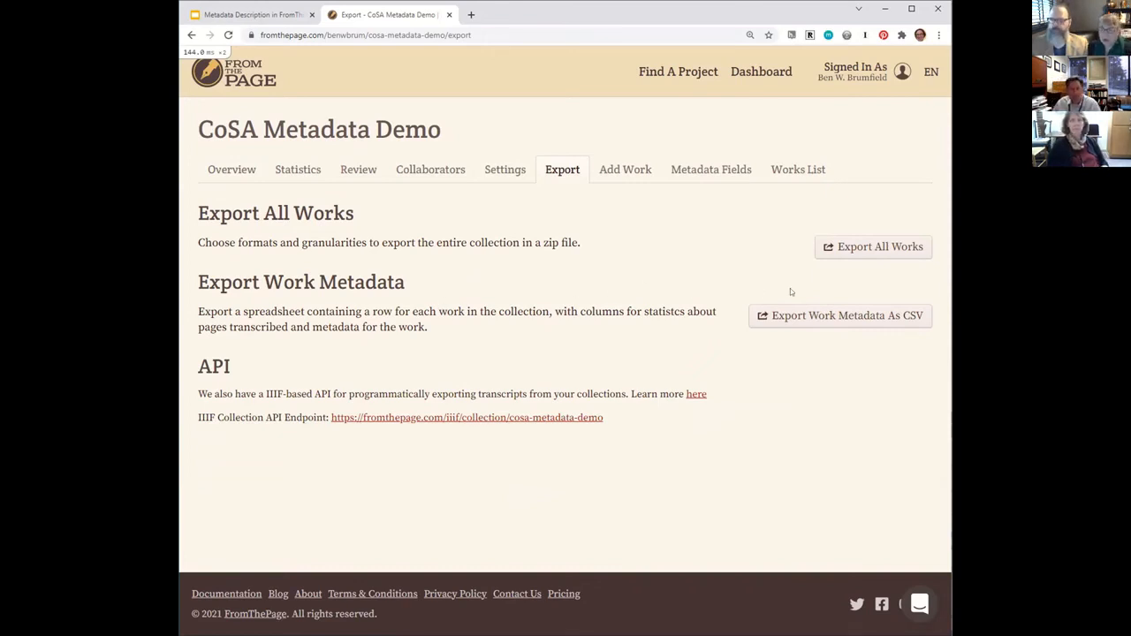
left_click(798, 319)
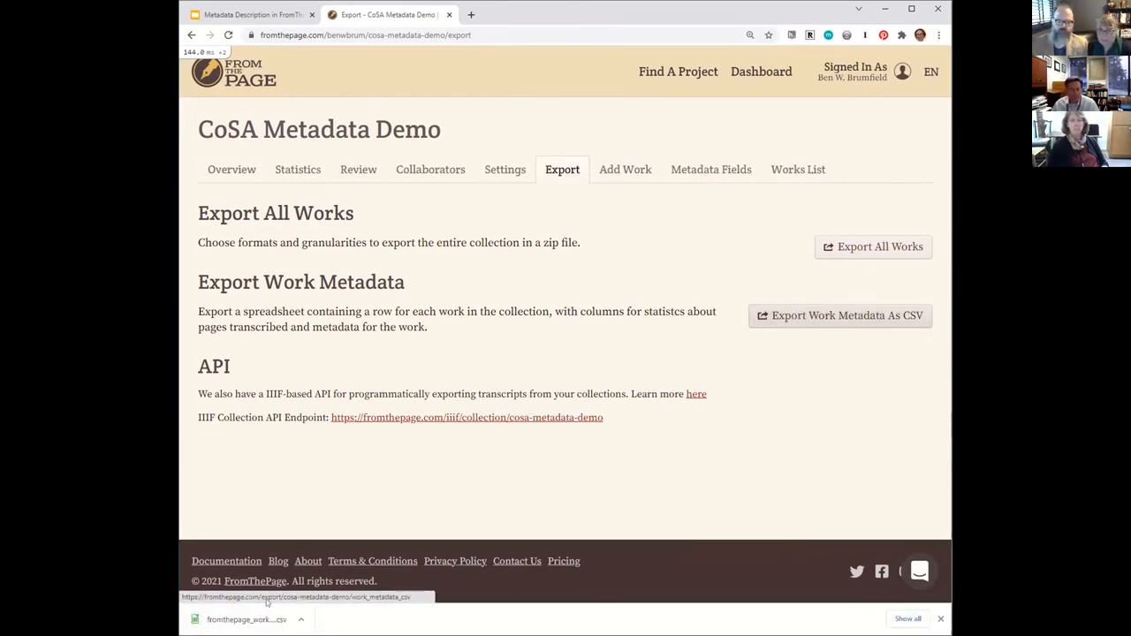
left_click(251, 619)
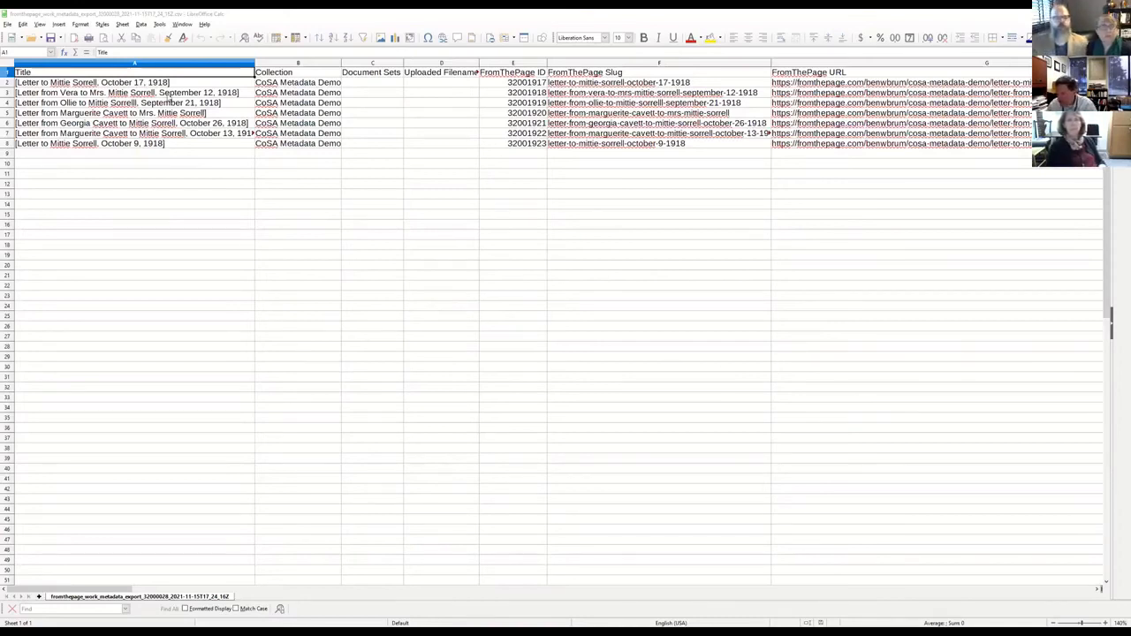
Examine the first letter's title, collection, document set, filename, FromThePage ID, slug, URL, identifier and manifest ID columns.
left_click(188, 83)
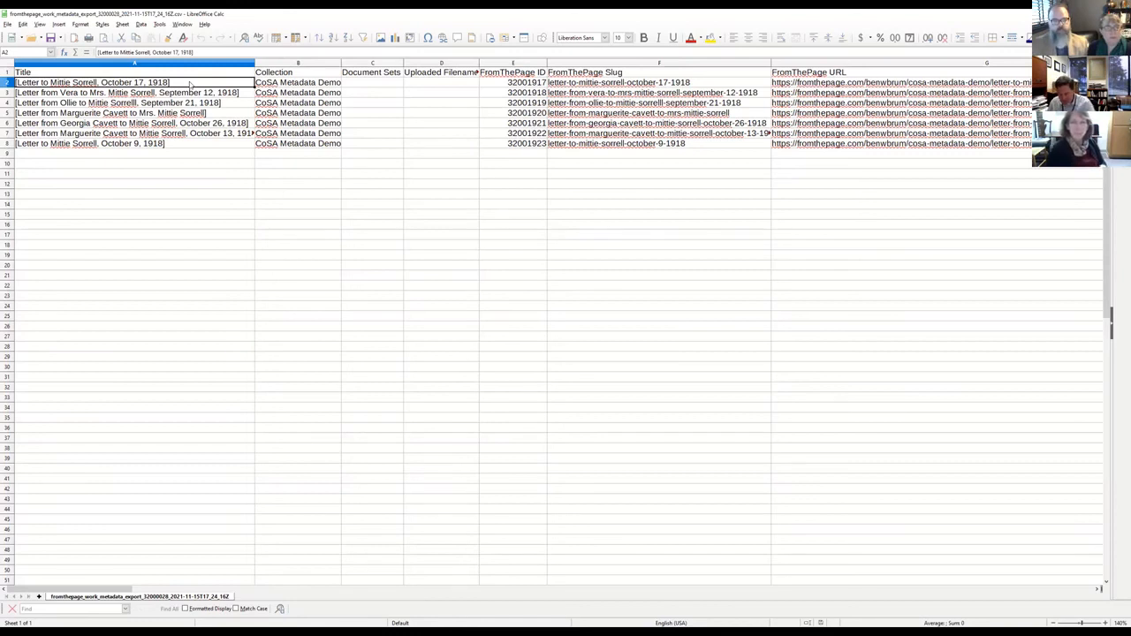
key("Tab")
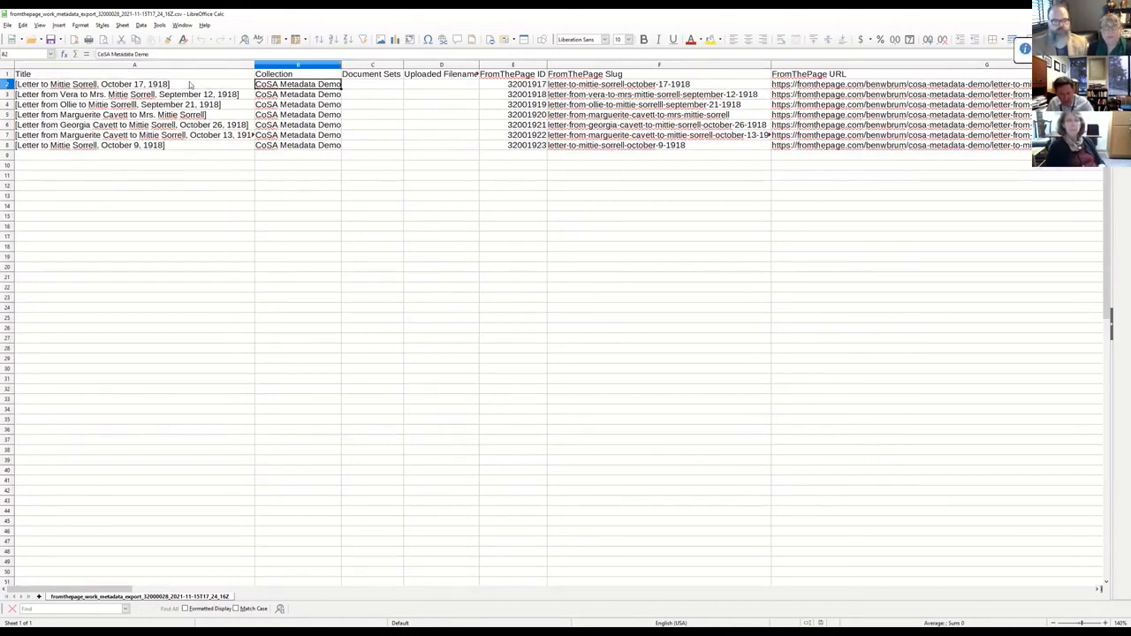
key("Tab")
key("Tab")
key("shift+Tab")
key("Tab")
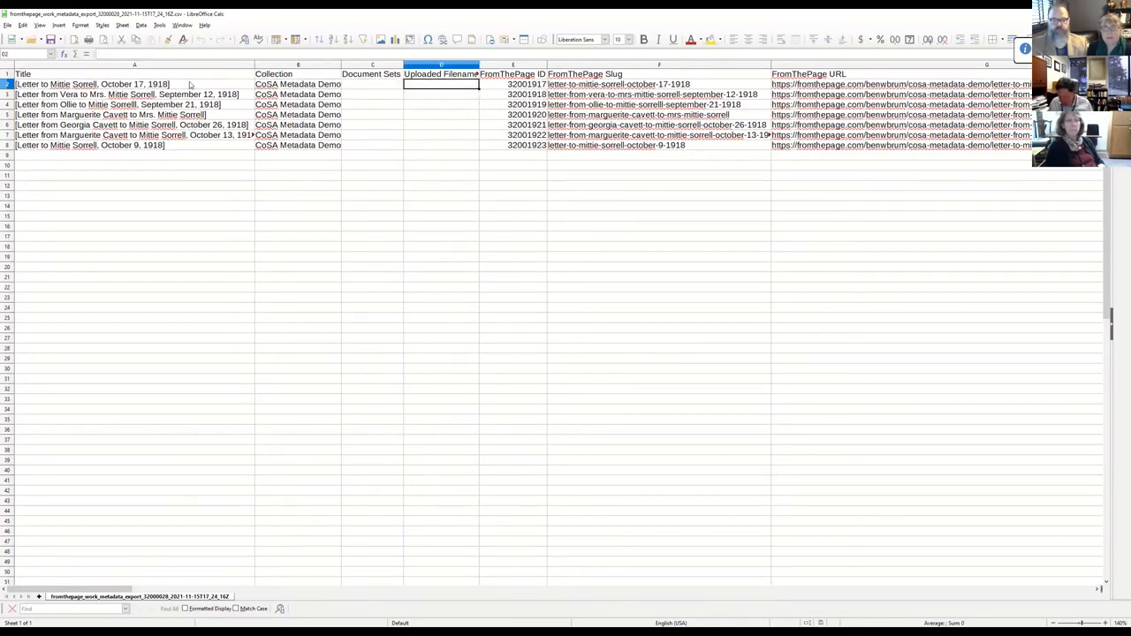
key("Tab")
key("Tab")
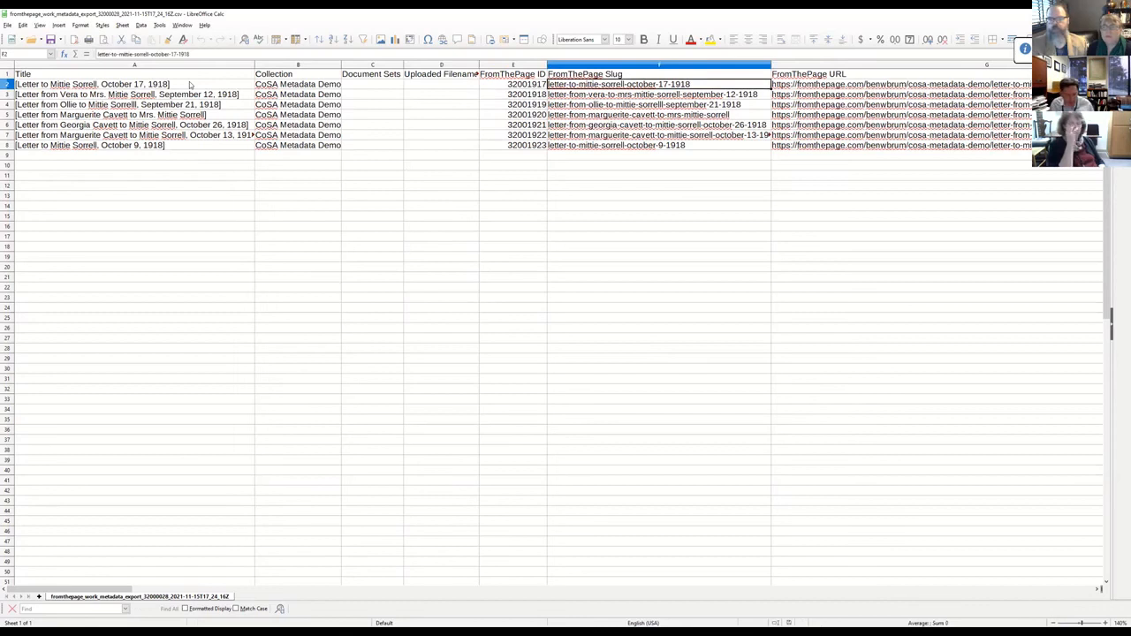
key("Tab")
key("Tab")
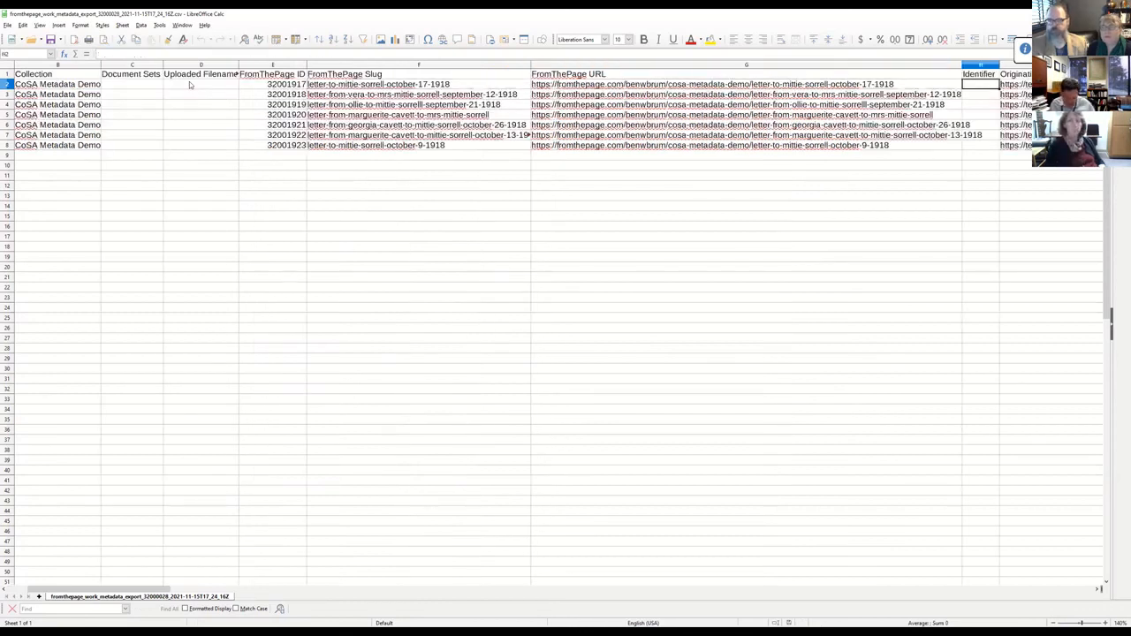
key("Tab")
key("Tab")
key("Tab")
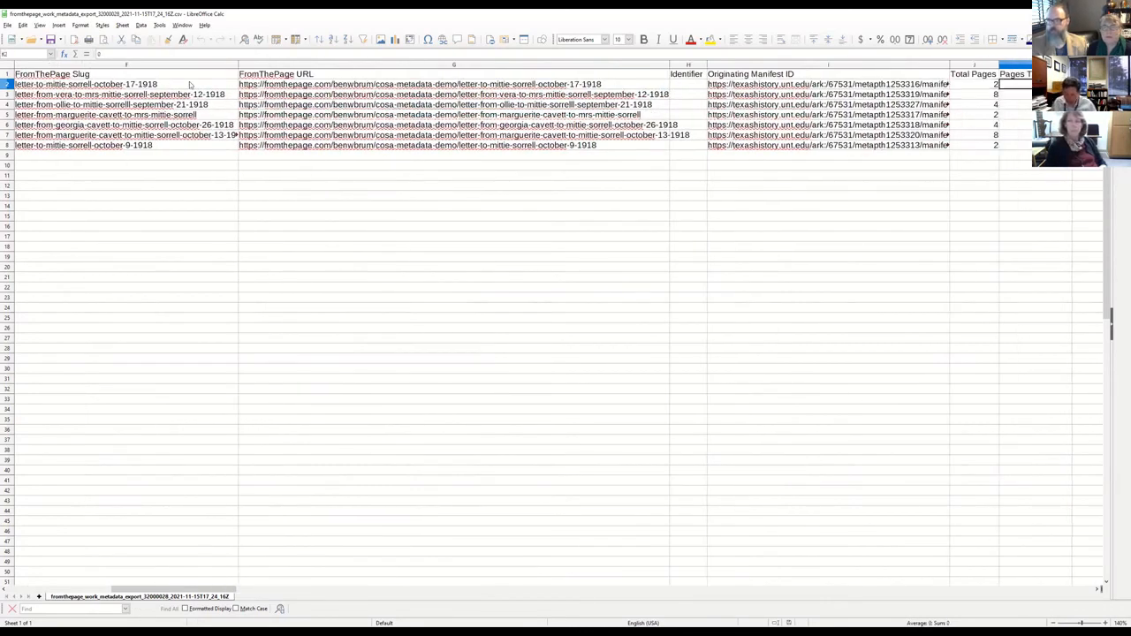
Examine the first letter's page count columns, from Total Pages through Pages Marked Blank.
key("Tab")
key("Tab")
key("Tab")
key("Tab")
key("Left")
key("Left")
key("Left")
key("Left")
key("Left")
key("Right")
key("Right")
key("Right")
key("Right")
key("Right")
key("Right")
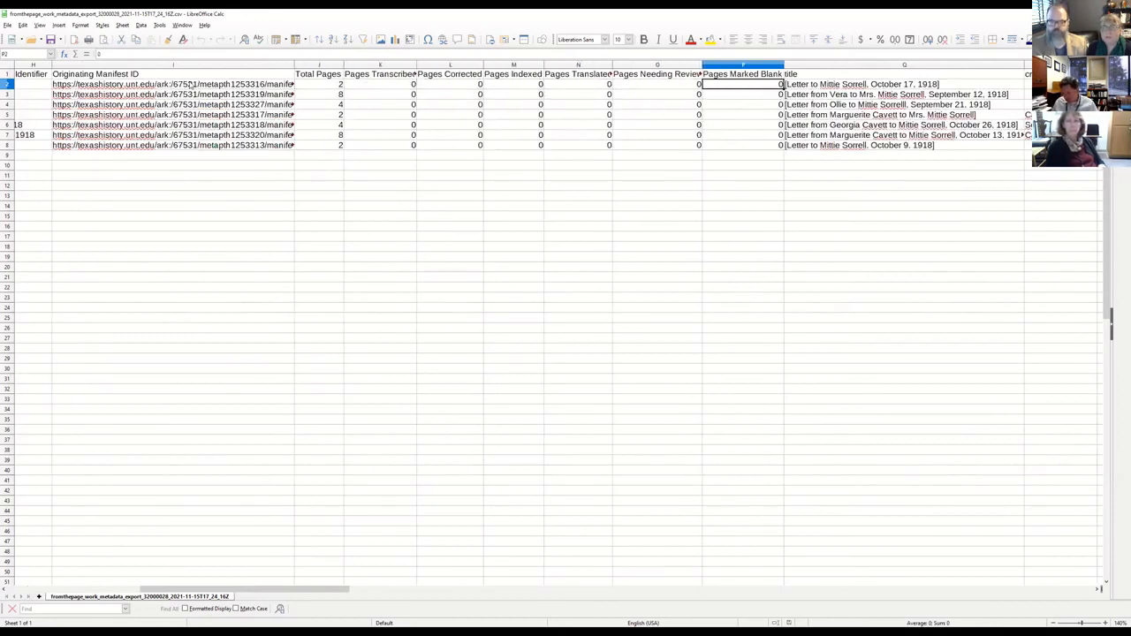
Read across the first letter's original metadata columns, from title, creator and date through description, subject, identifier and coverage.
key("Right")
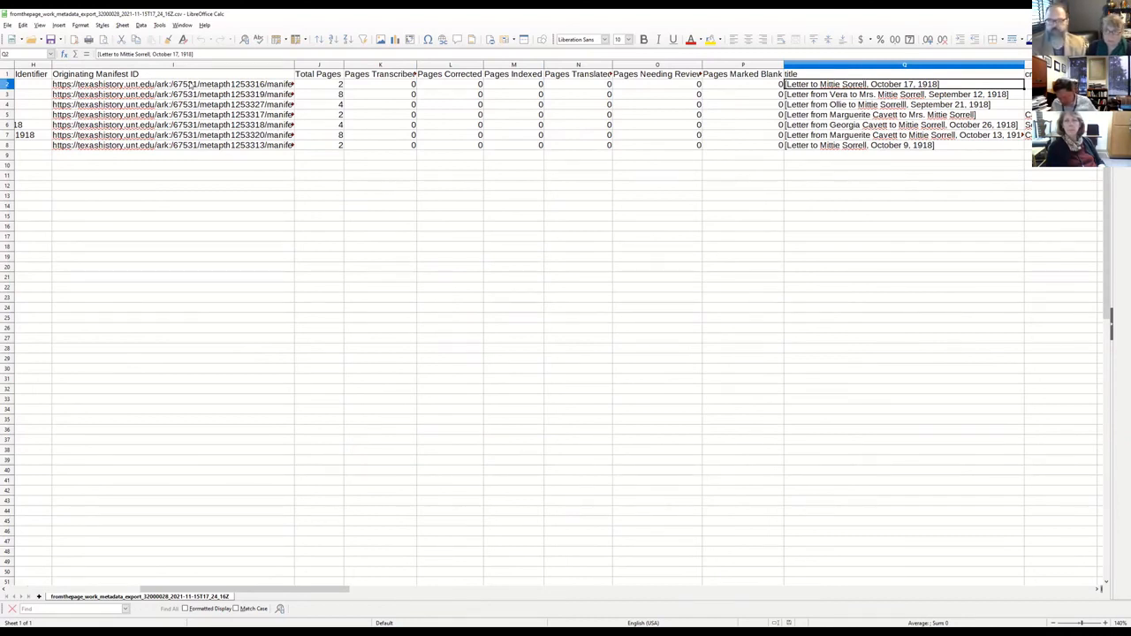
key("Right")
key("Right")
key("Right")
key("Right")
key("Right")
key("Right")
key("Right")
key("Right")
key("Right")
key("Right")
key("Right")
key("Right")
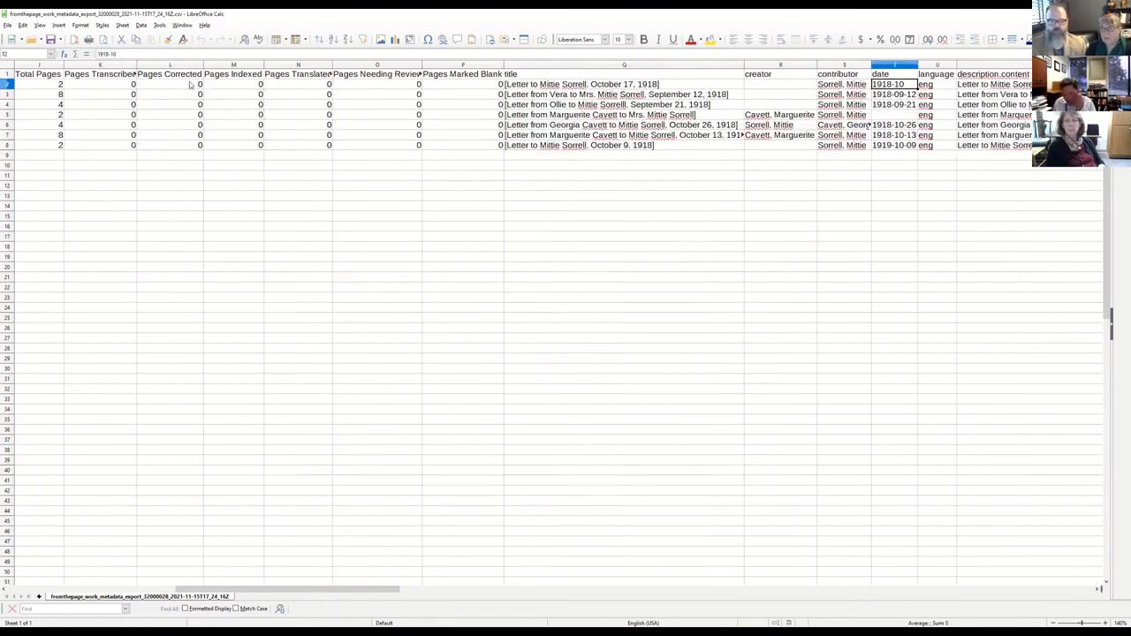
key("Right")
key("Right")
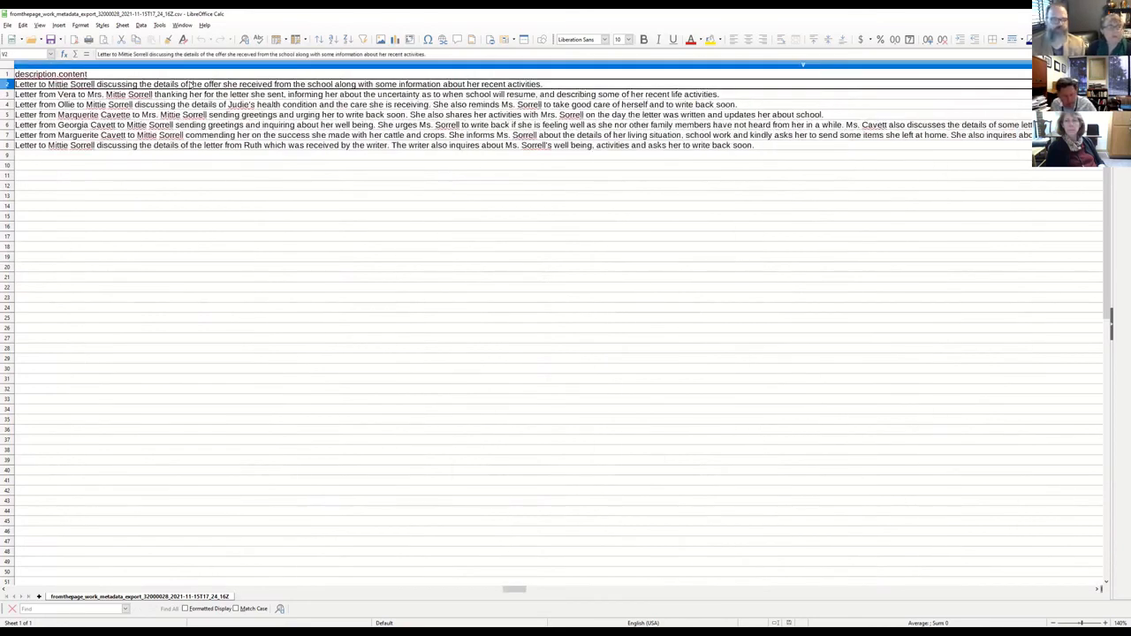
key("Right")
key("Right")
key("Right")
key("Right")
key("Right")
key("Right")
key("Right")
key("Right")
key("Right")
key("Right")
key("Right")
key("Right")
key("Right")
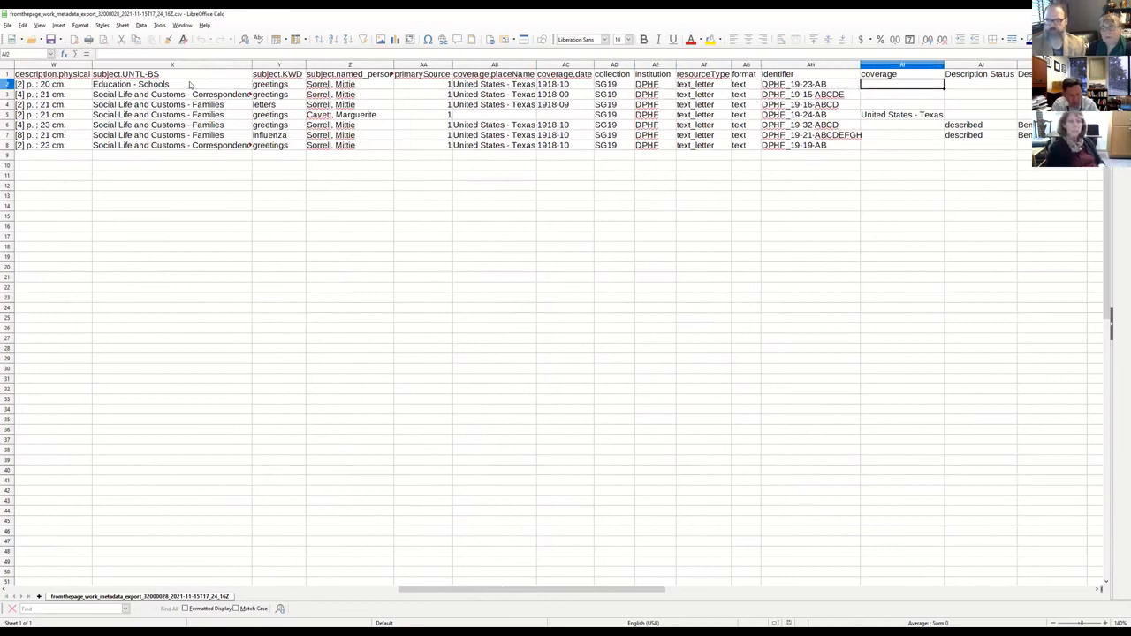
Inspect the Description Status column from its header down to the first letter marked as described.
key("Right")
key("Up")
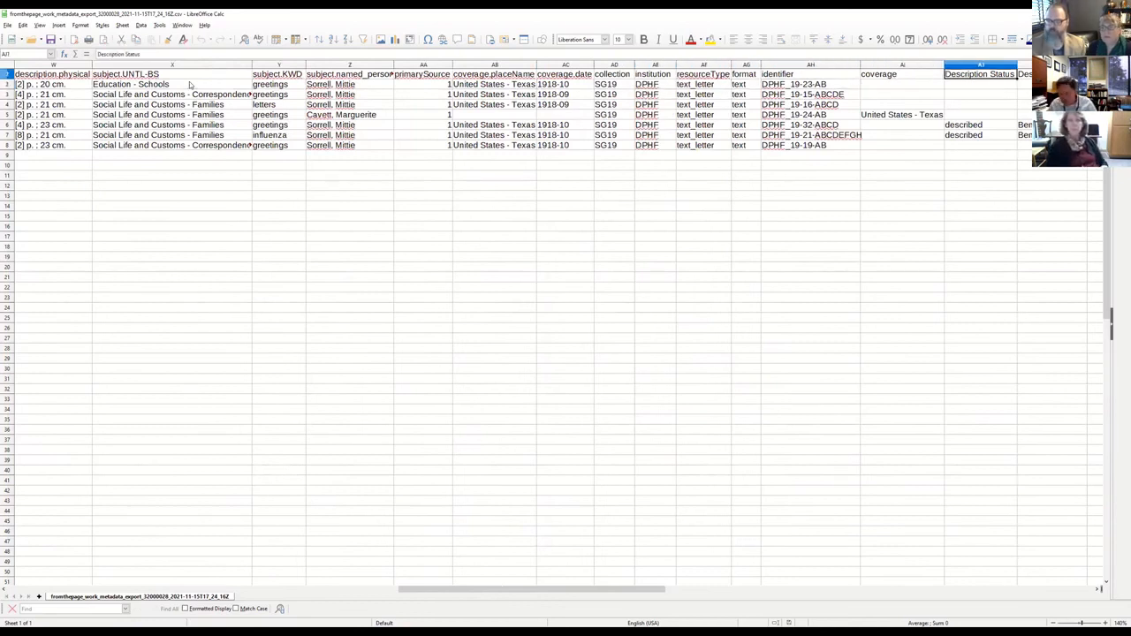
key("Down")
key("Up")
key("Down")
key("Down")
key("Up")
key("Up")
key("Right")
key("Left")
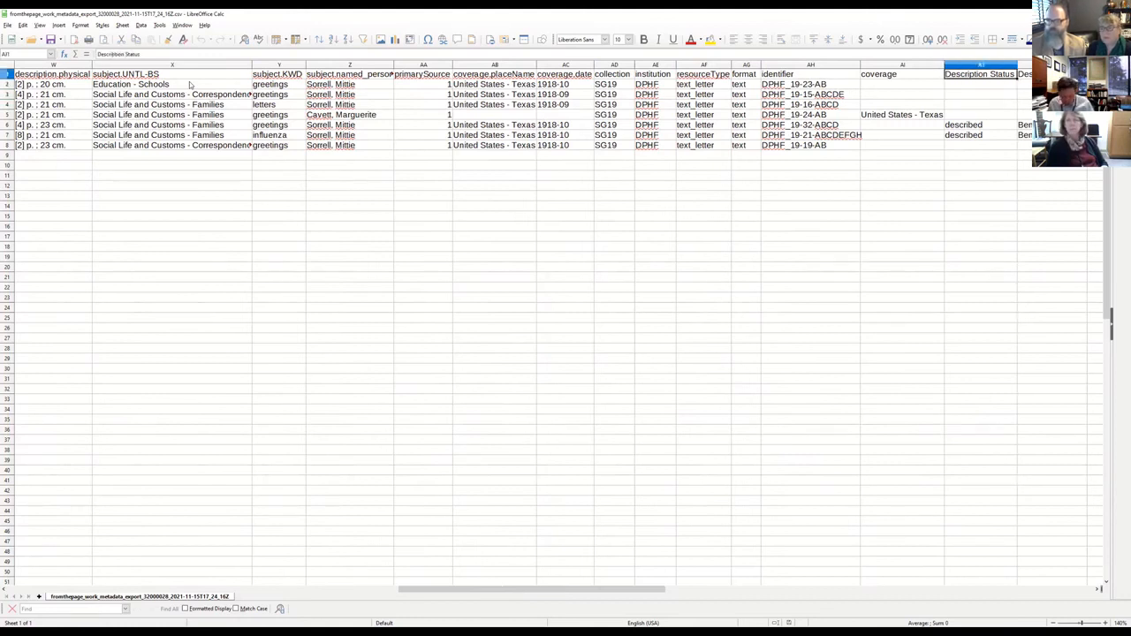
key("Right")
key("Left")
key("Down")
key("Down")
key("Down")
key("Down")
key("Down")
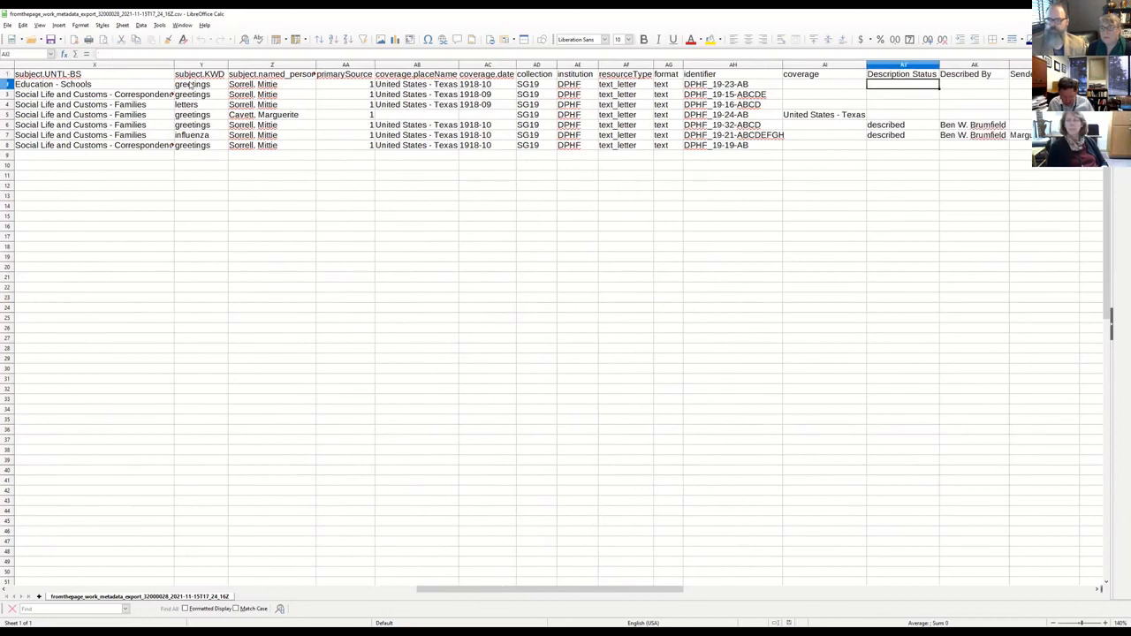
key("Up")
key("Left")
key("Right")
key("Down")
key("Down")
key("Up")
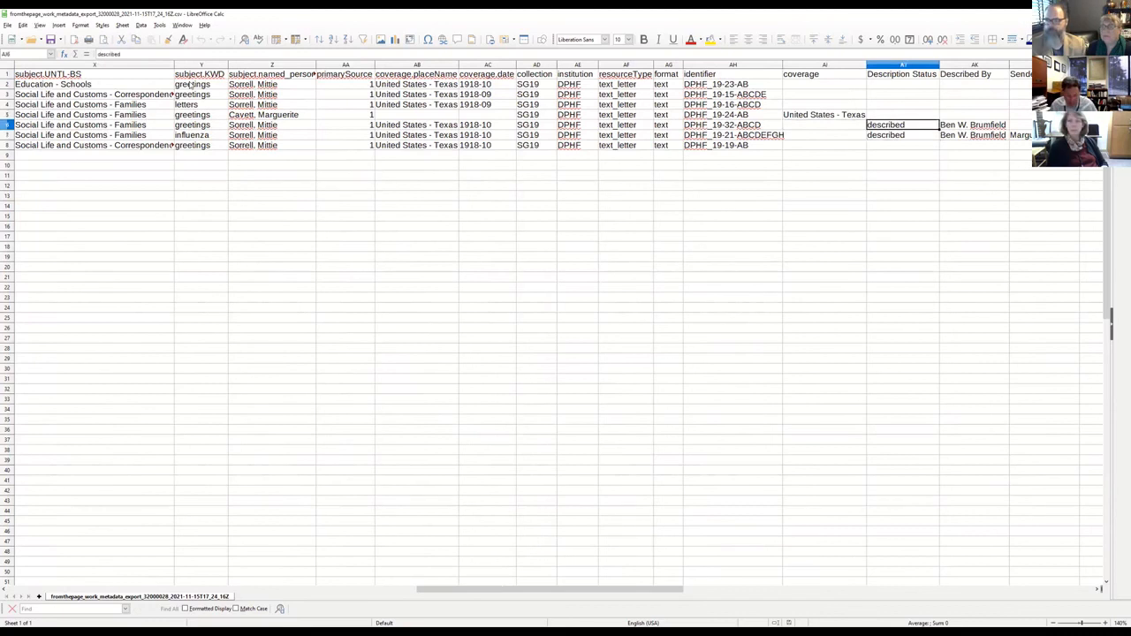
Read across the first described letter's description fields, from Described By through sender, document date, origin and recipient to subject.
key("Right")
key("Right")
key("Right")
key("Right")
key("Right")
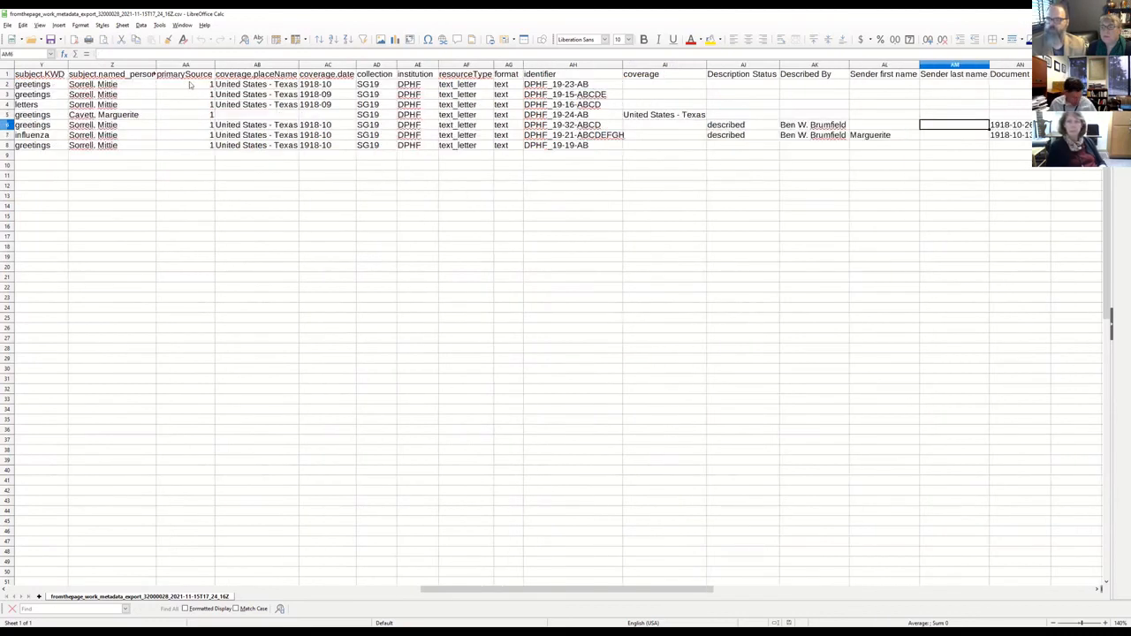
key("Right")
key("Right")
key("Right")
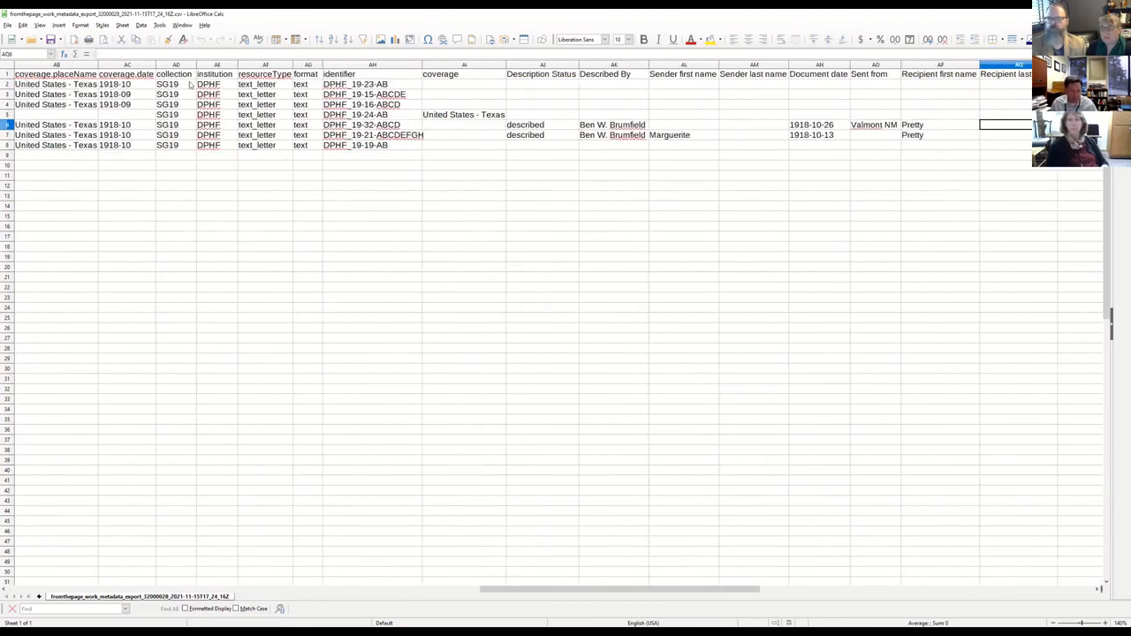
Compare the sender, document date, sent-from and recipient fields of the two described letters, ending at the first one's subject.
key("Right")
key("Right")
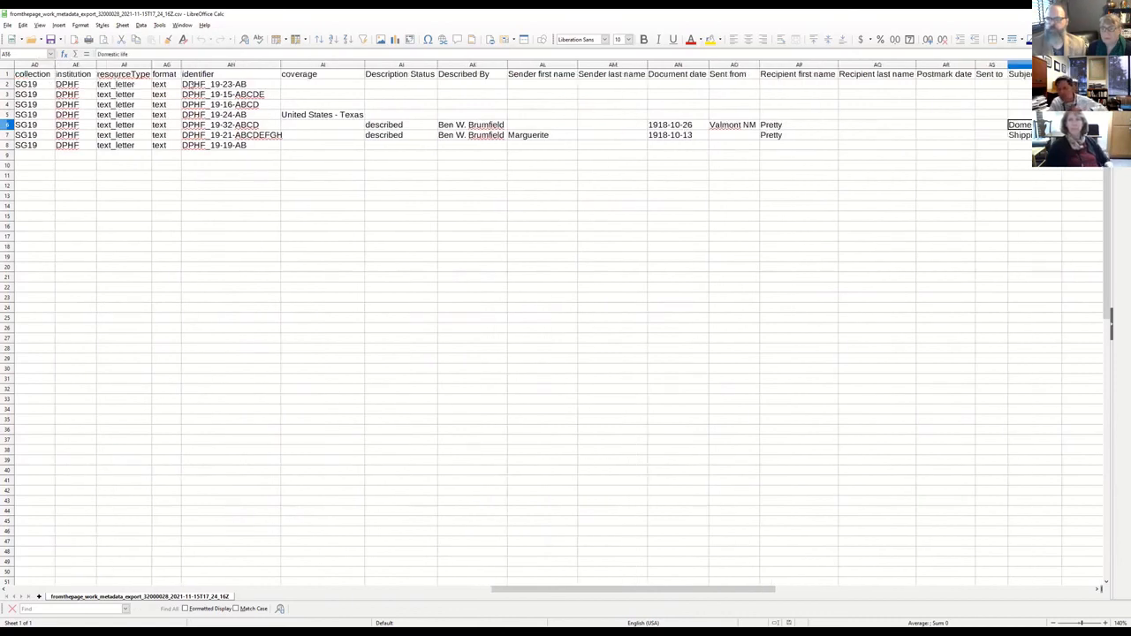
key("Left")
key("Left")
key("Left")
key("Left")
key("Left")
key("Left")
key("Down")
key("Left")
key("Left")
key("Right")
key("Right")
key("Right")
key("Up")
key("Right")
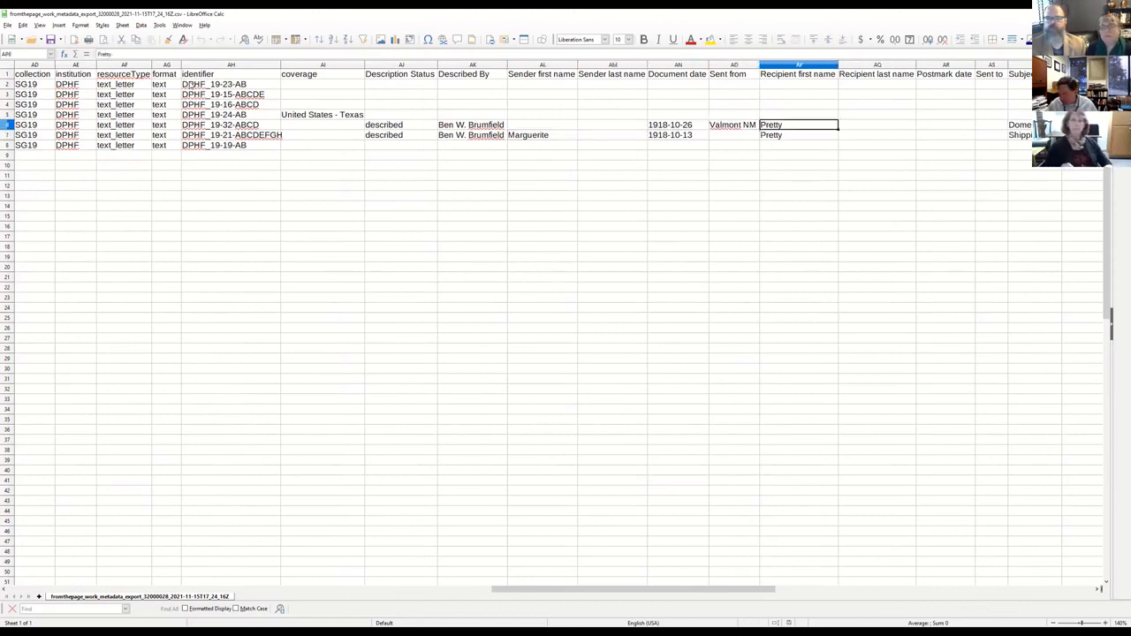
key("Right")
key("Right")
key("Right")
key("Right")
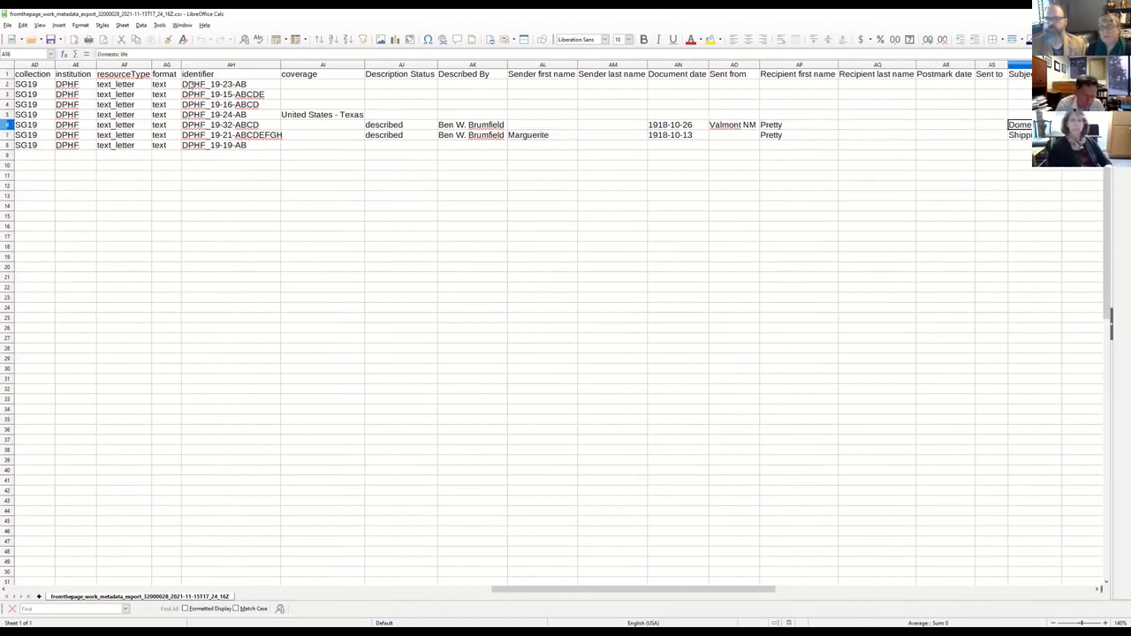
Review the second described letter's fields from subject back to sender first name, and return to the first described letter's row.
key("Down")
key("Left")
key("Left")
key("Left")
key("Left")
key("Left")
key("Left")
key("Left")
key("Left")
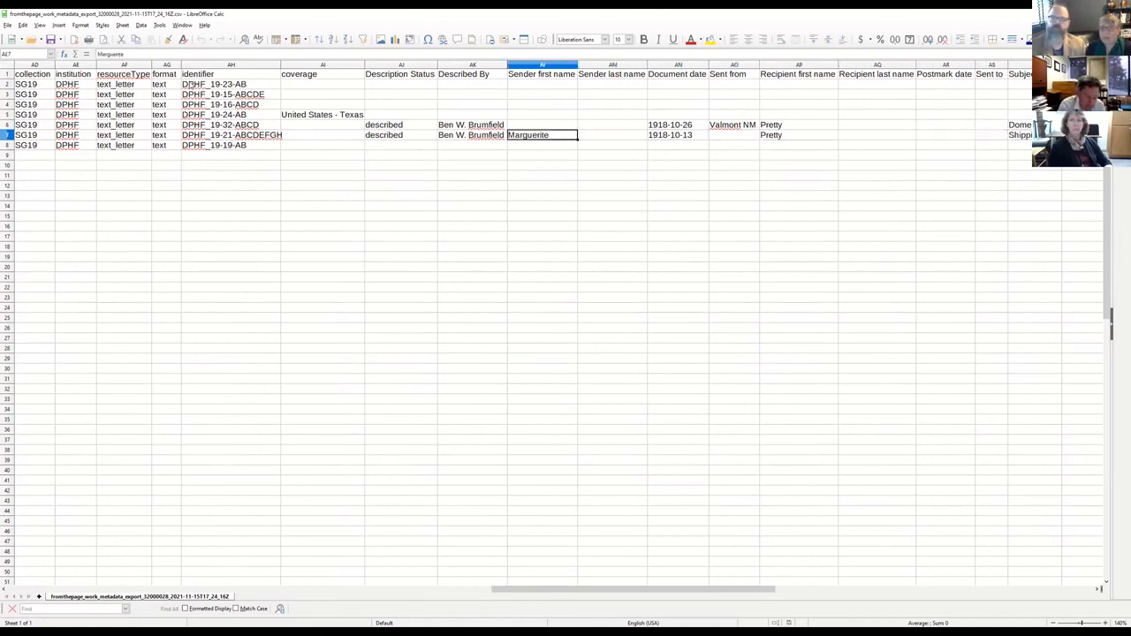
key("Right")
key("Right")
key("Right")
key("Right")
key("Right")
key("Right")
key("Right")
key("Right")
key("Up")
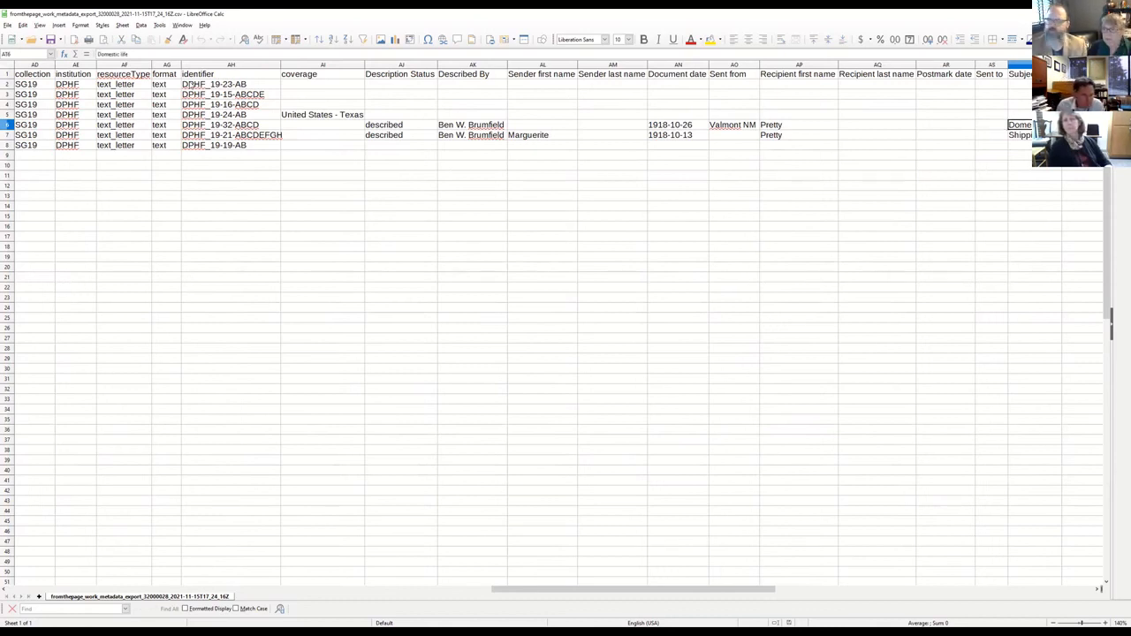
Trace the first described letter's row back from its subject through the description fields to the original collection column.
key("Left")
key("Left")
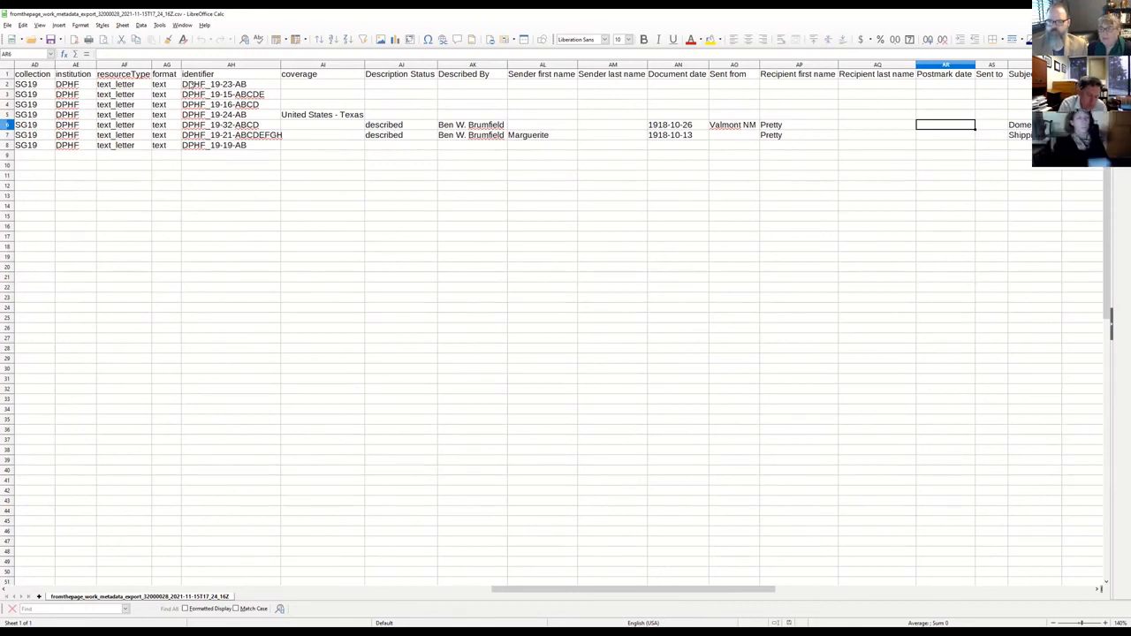
key("Left")
key("Left")
key("Left")
key("Left")
key("Left")
key("Left")
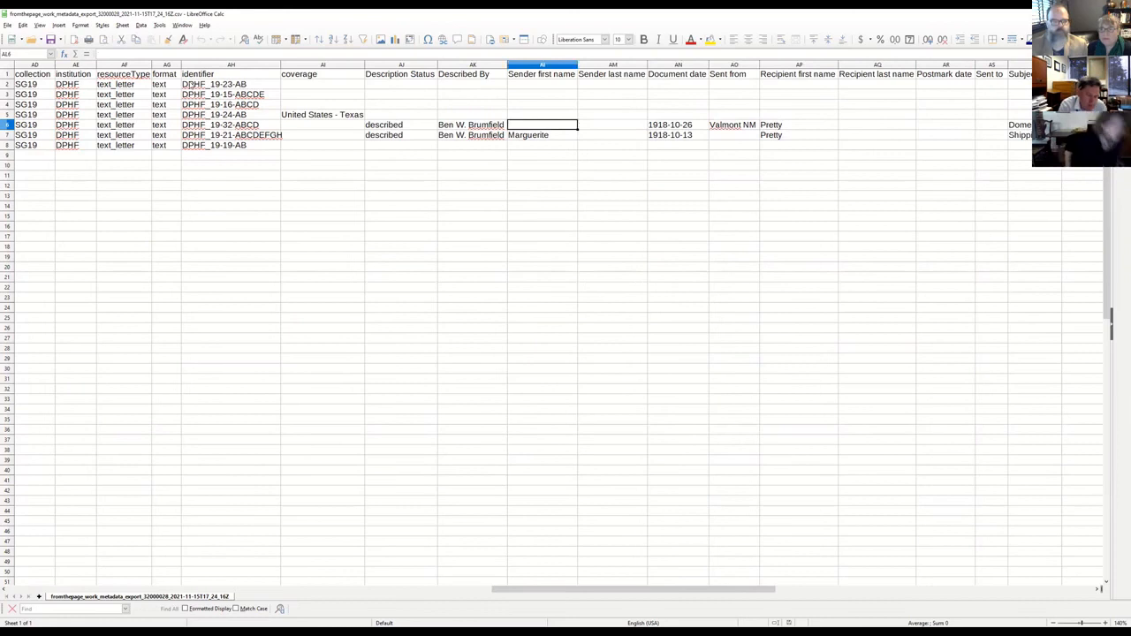
key("Left")
key("Left")
key("Left")
key("Left")
key("Left")
key("Left")
key("Left")
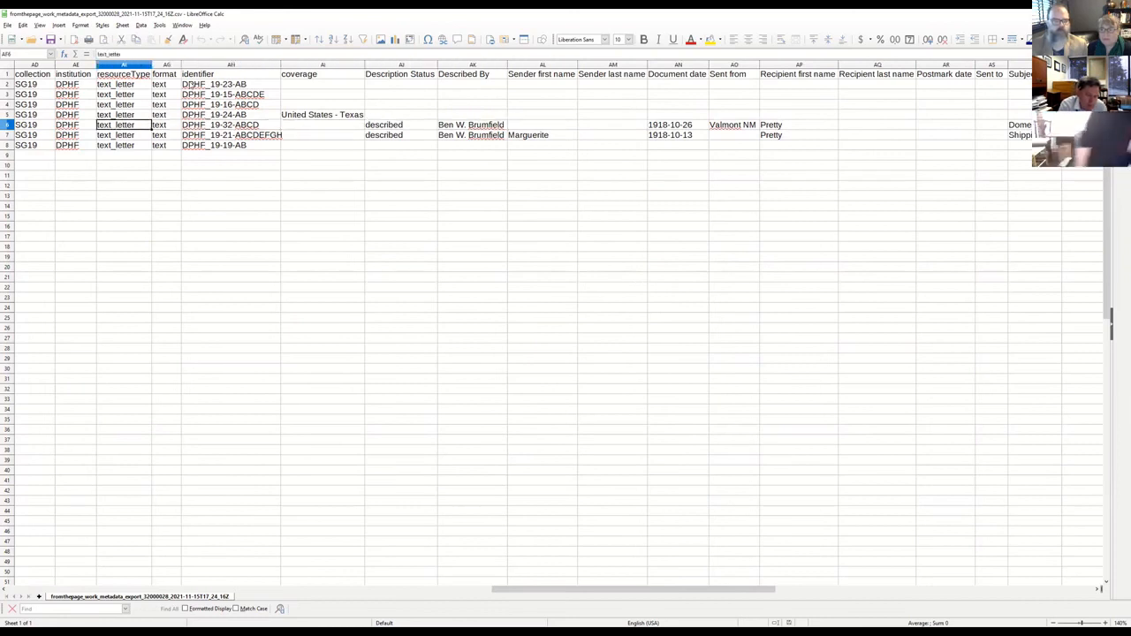
key("Left")
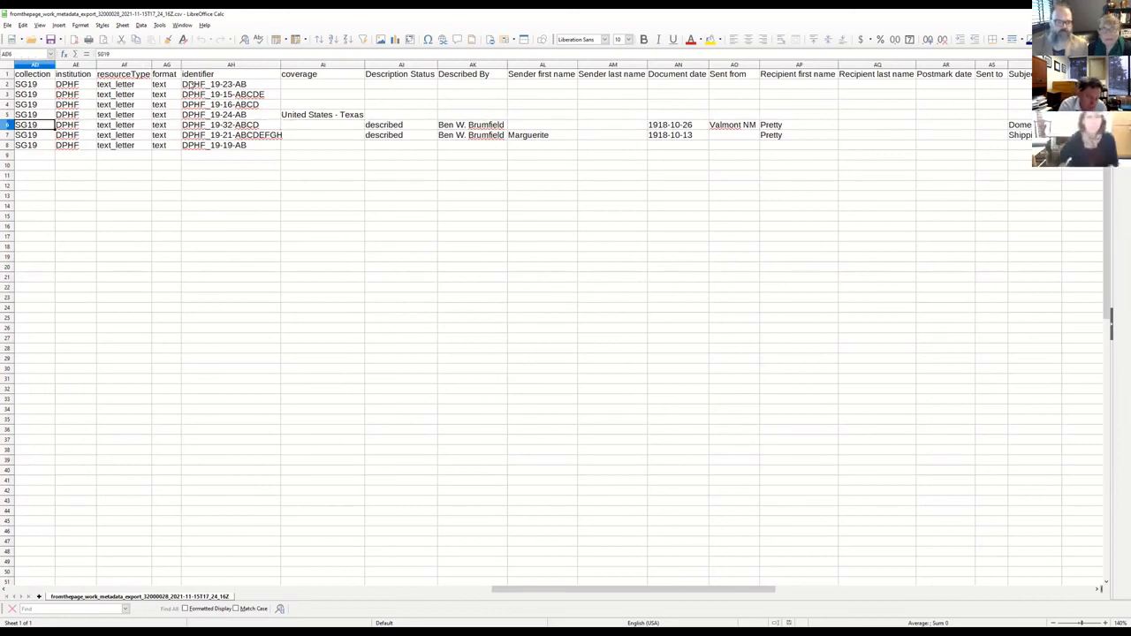